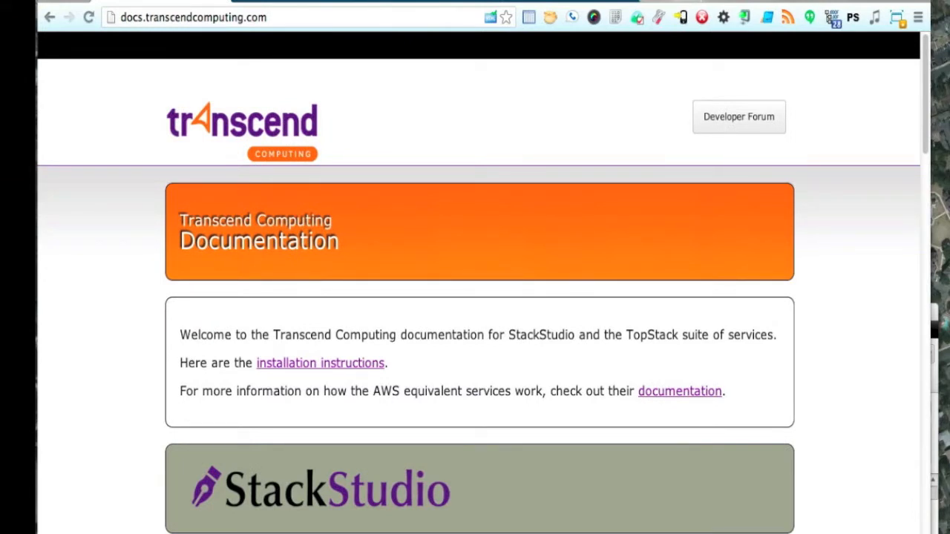
# Browse the StackStudio repository's files and the TopStack repository on GitHub, then return to the StackStudio web app.
pyautogui.click(304, 3)
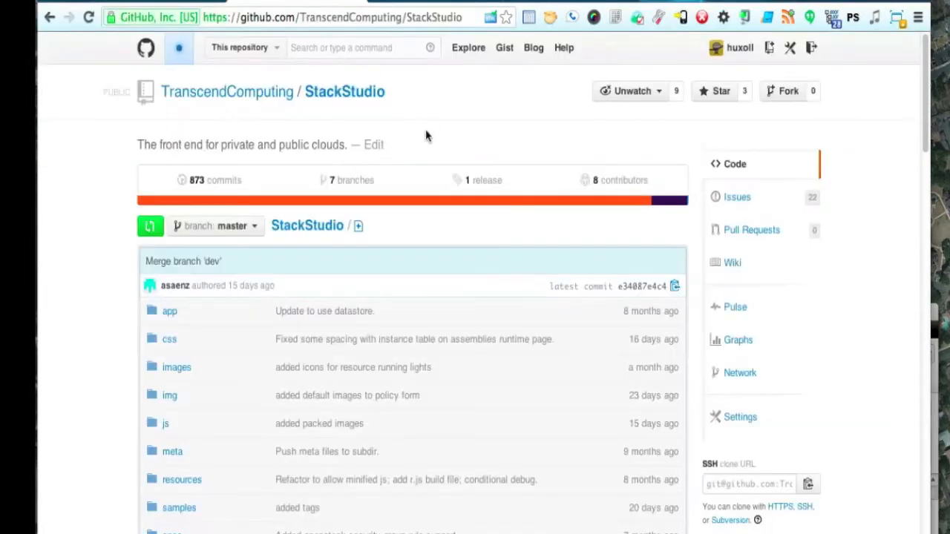
pyautogui.scroll(-1, 426, 136)
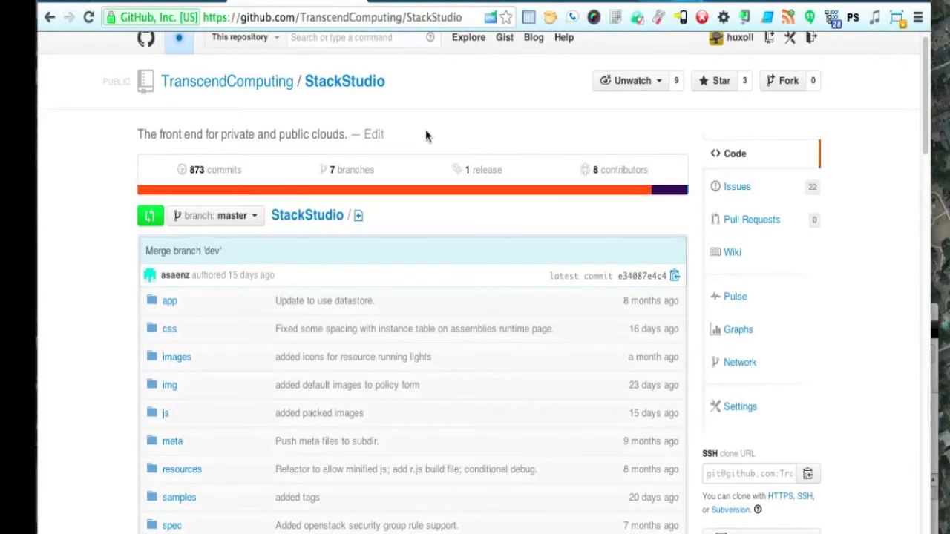
pyautogui.scroll(-5, 426, 136)
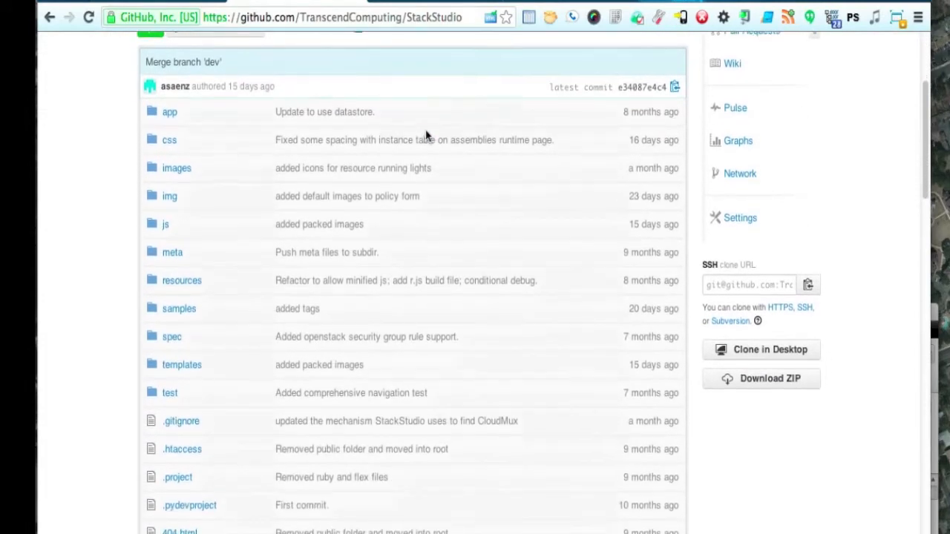
pyautogui.scroll(4, 426, 136)
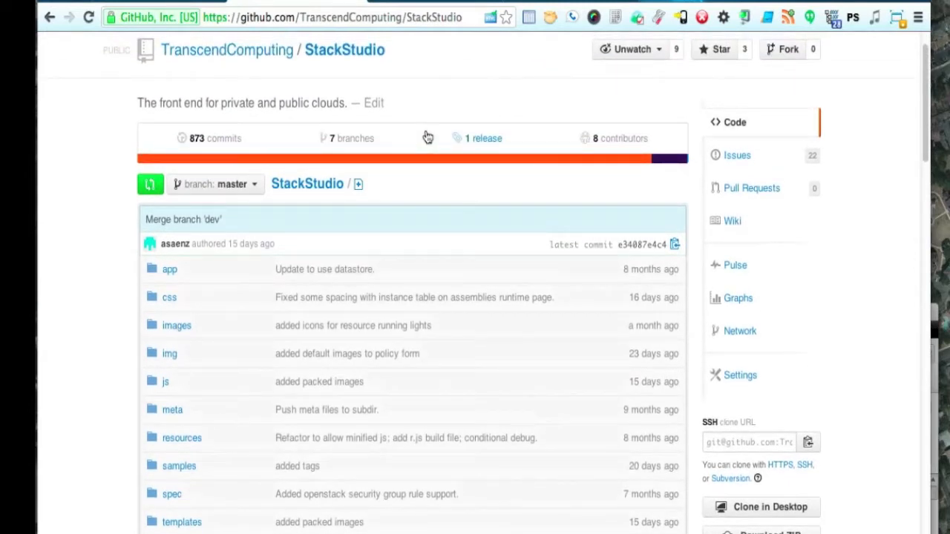
pyautogui.scroll(1, 427, 136)
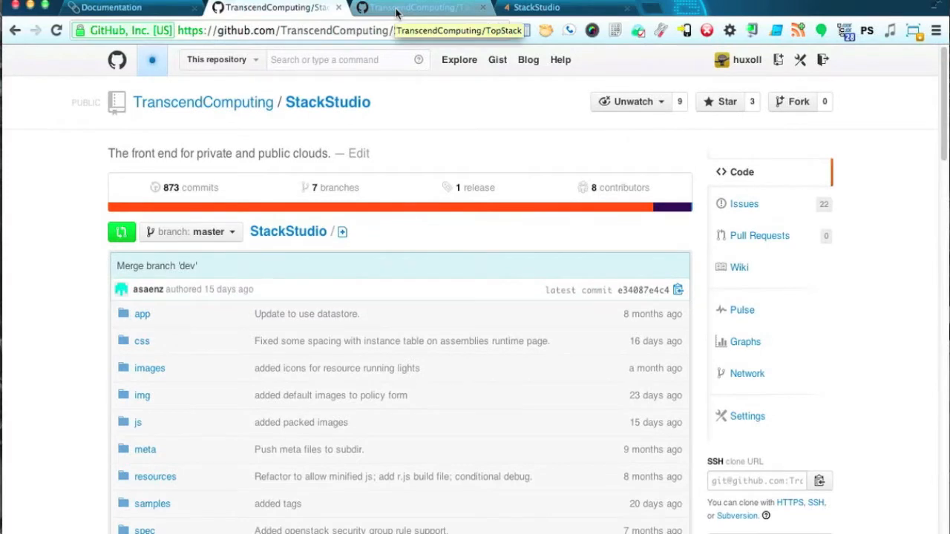
pyautogui.click(395, 7)
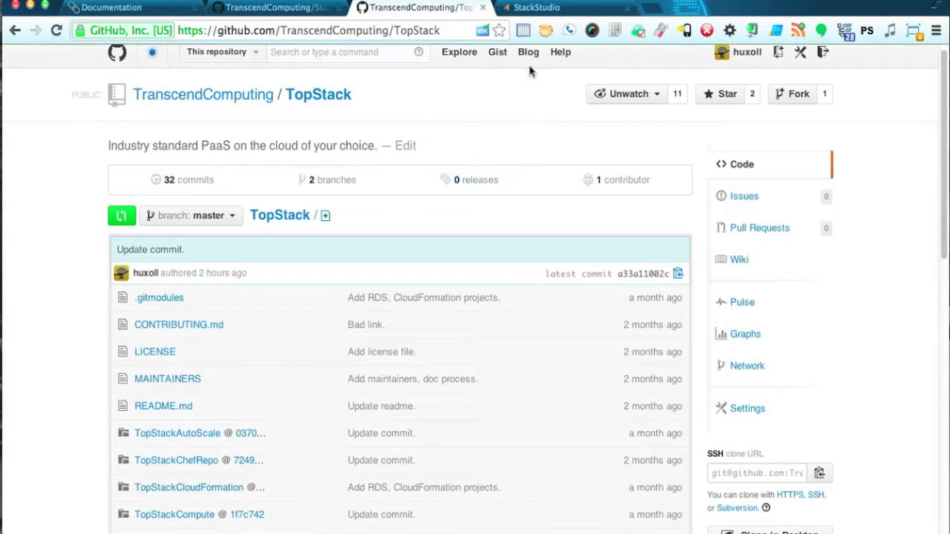
pyautogui.click(549, 9)
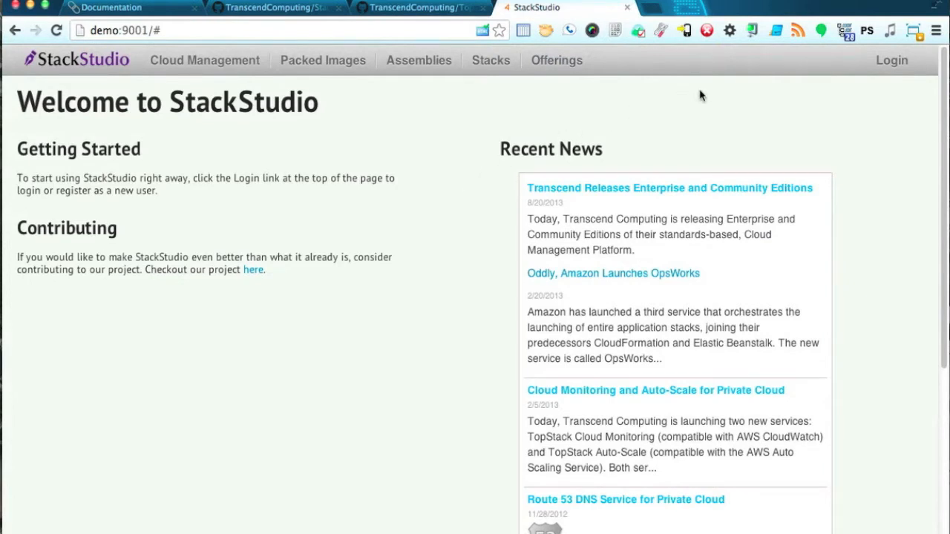
# Log in to StackStudio with username admin and the administrator password.
pyautogui.click(892, 61)
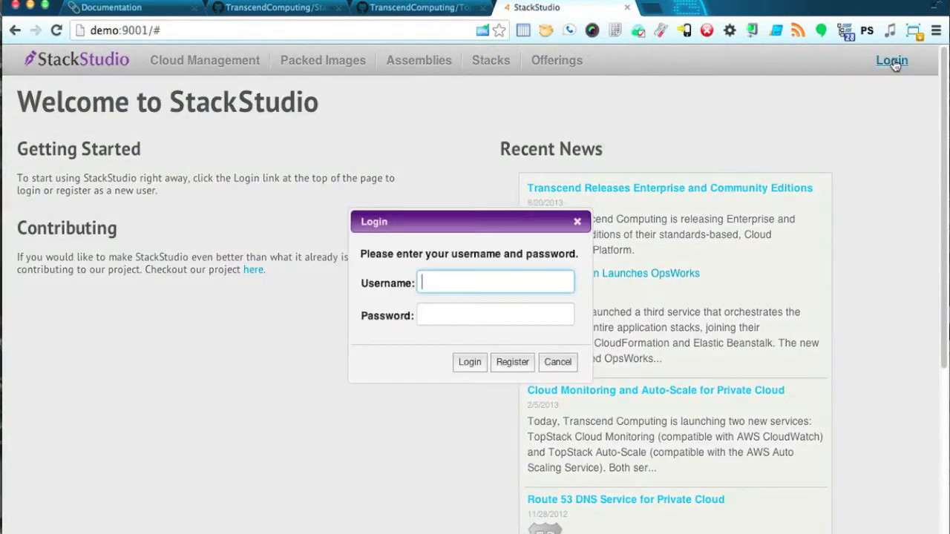
pyautogui.write('admin')
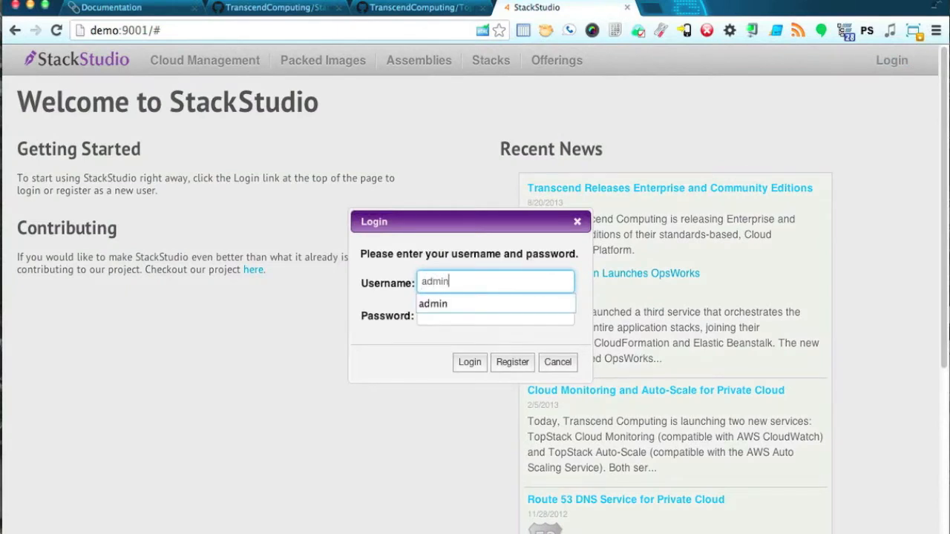
pyautogui.press('Tab')
pyautogui.write('••••••••••')
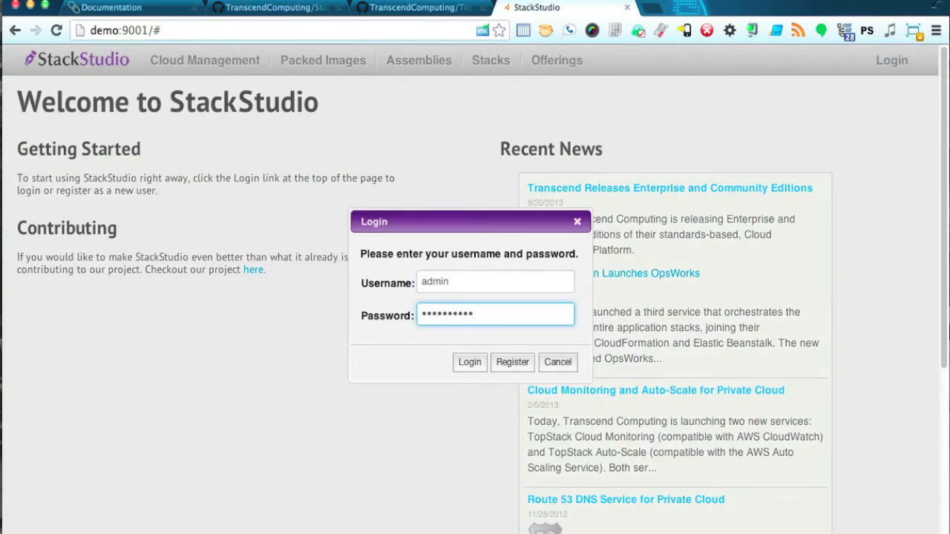
pyautogui.press('Return')
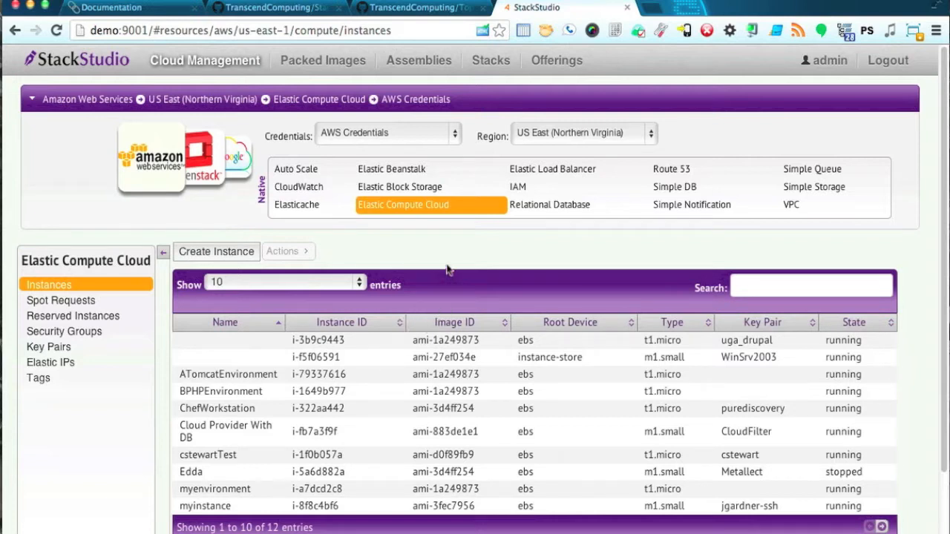
# Keep AWS Credentials and the US East (Northern Virginia) region selected.
pyautogui.click(346, 138)
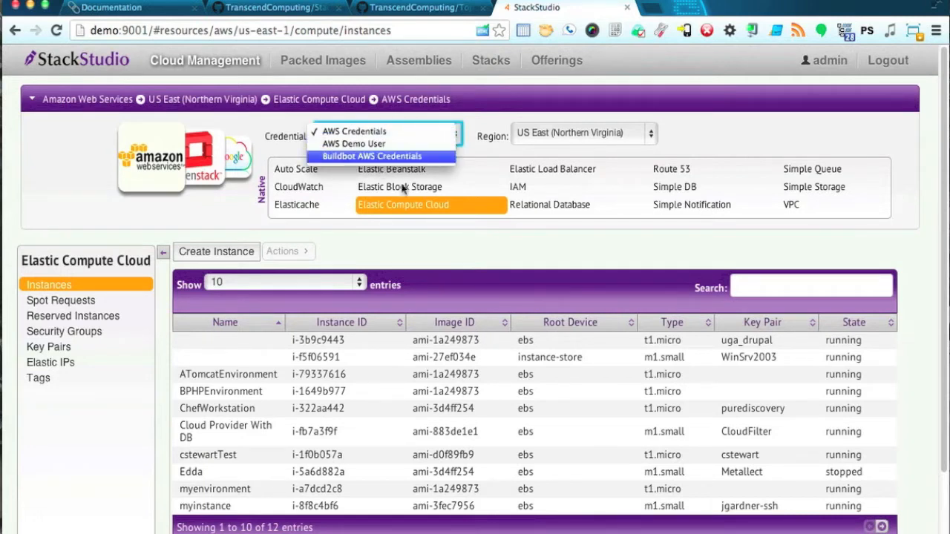
pyautogui.click(402, 251)
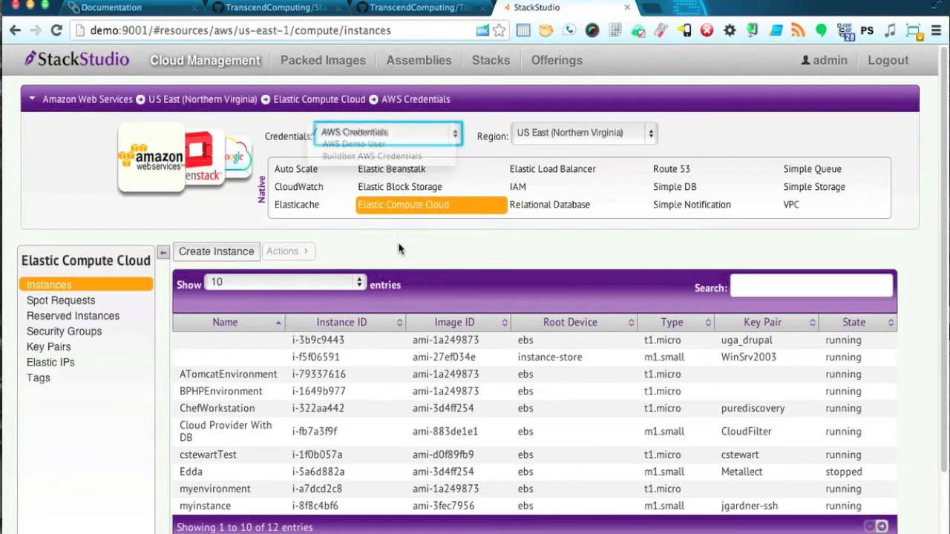
pyautogui.click(567, 136)
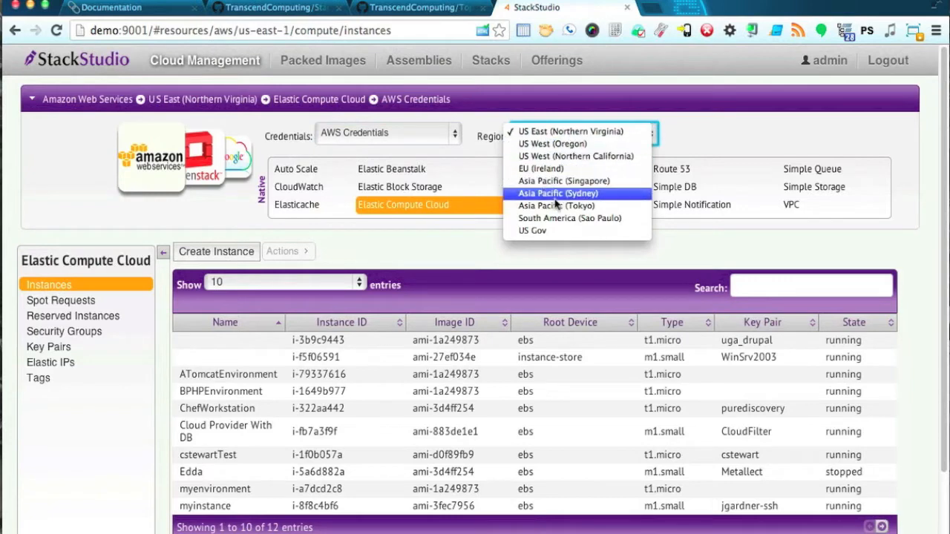
pyautogui.click(480, 254)
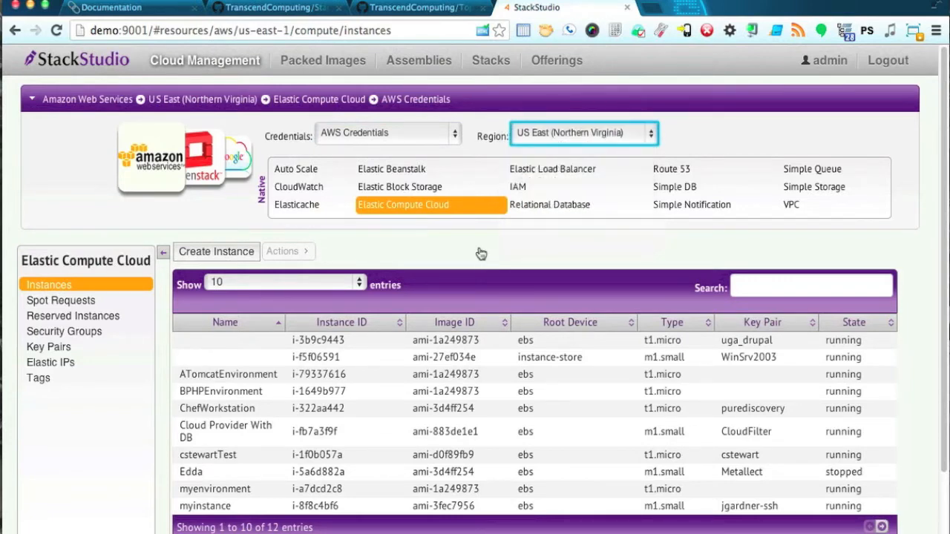
# View the Relational Database, Simple DB and Elastic Load Balancer lists, then switch to OpenStack.
pyautogui.click(537, 206)
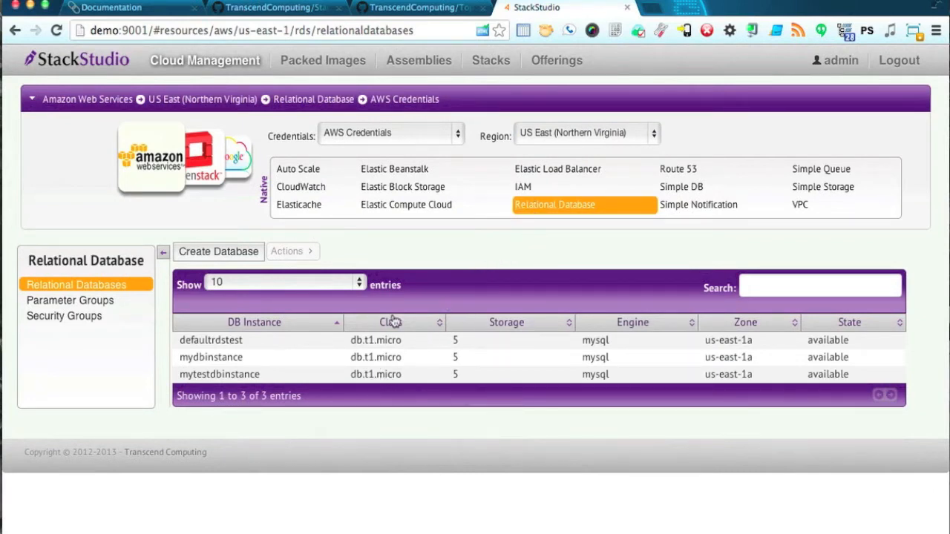
pyautogui.click(684, 189)
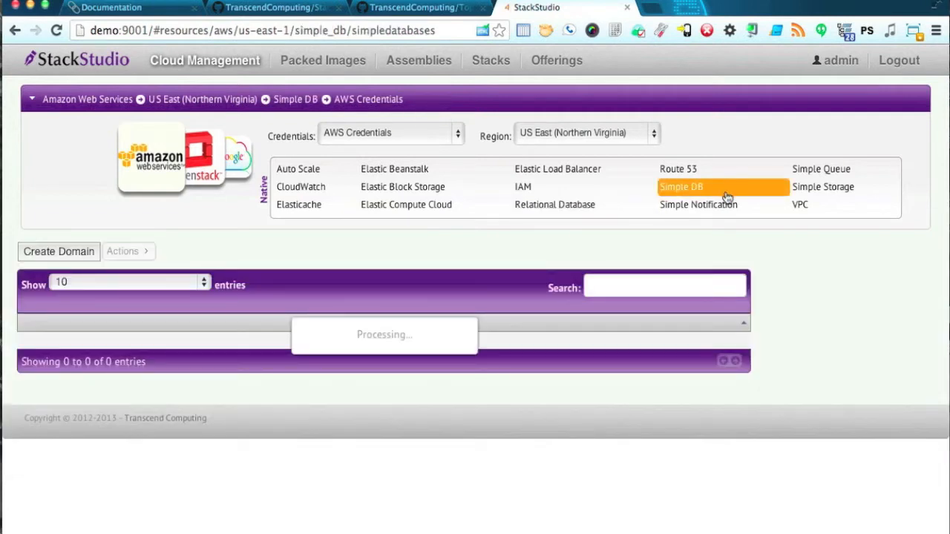
pyautogui.click(562, 171)
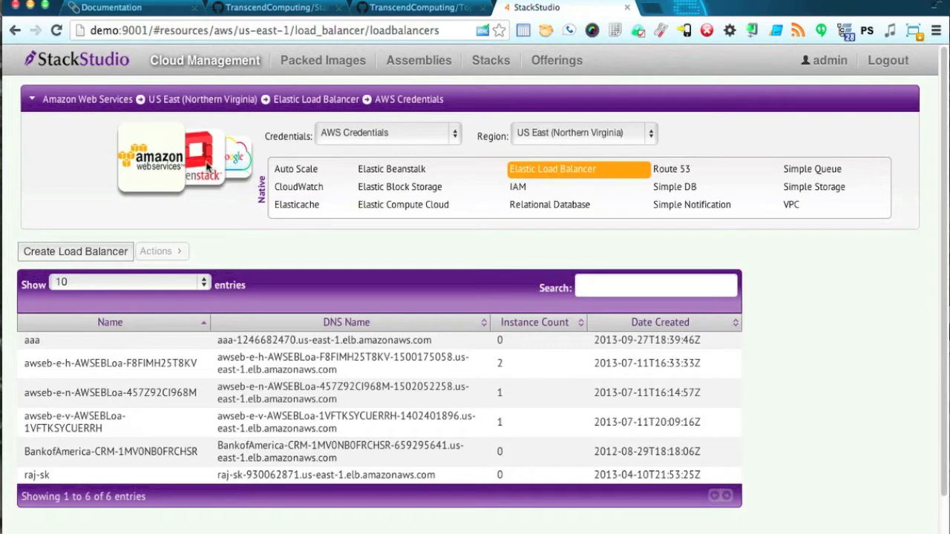
pyautogui.click(207, 166)
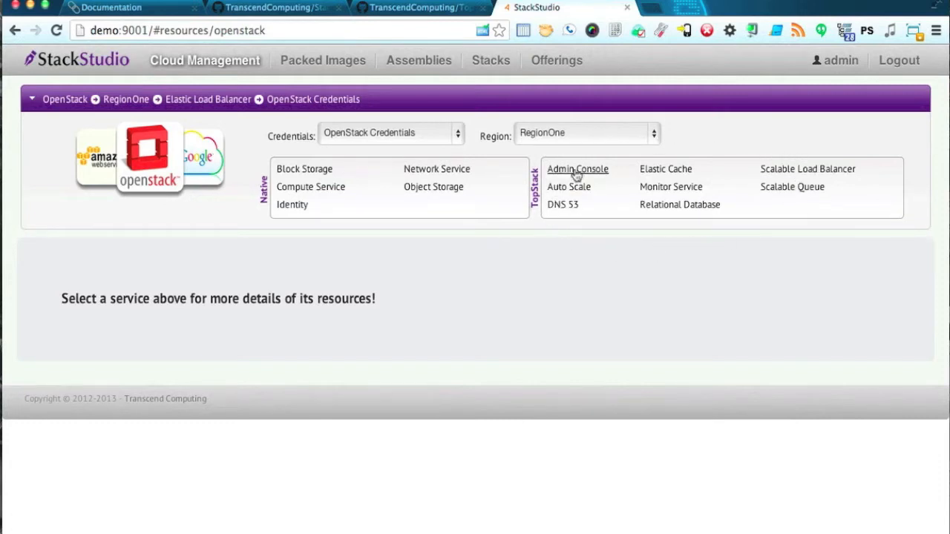
# View OpenStack Compute Service instances, Block Storage volumes and Network Service networks, then switch to Google.
pyautogui.click(326, 190)
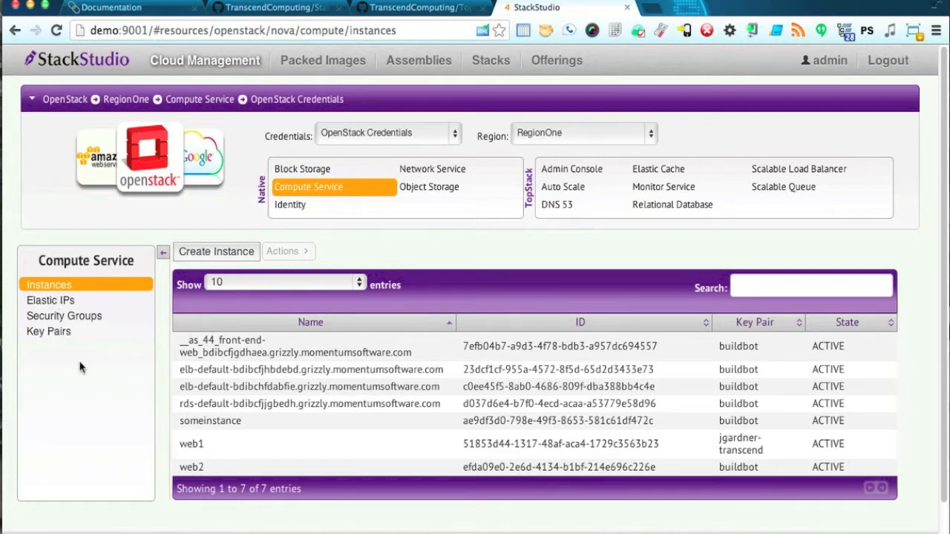
pyautogui.click(320, 170)
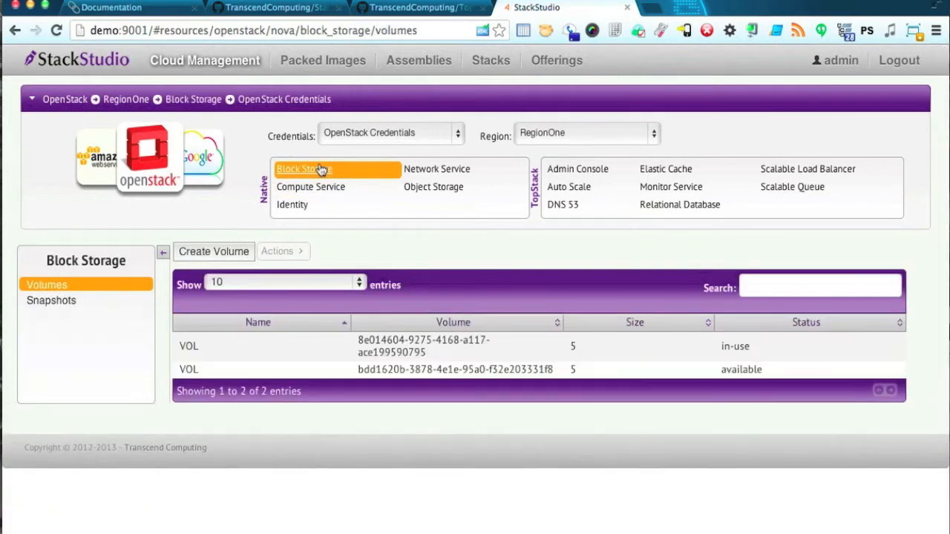
pyautogui.click(436, 172)
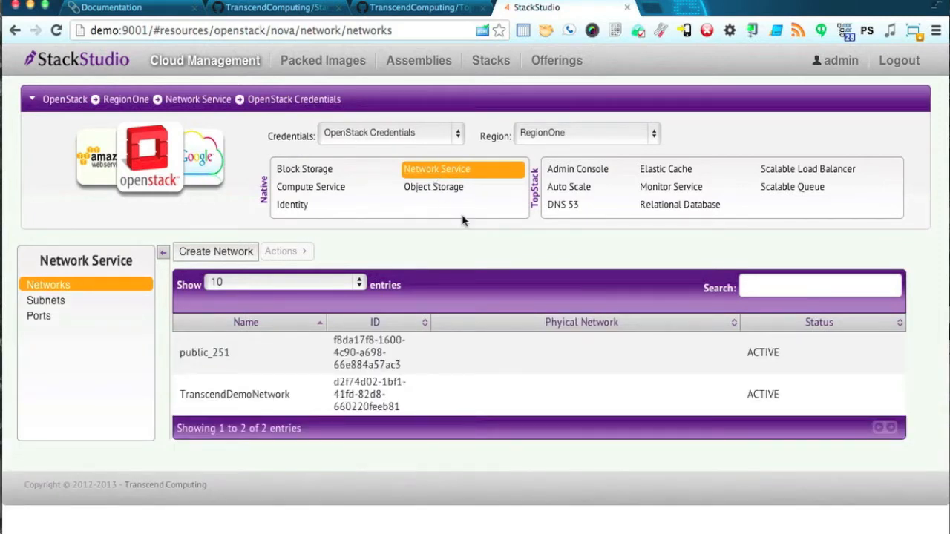
pyautogui.click(197, 171)
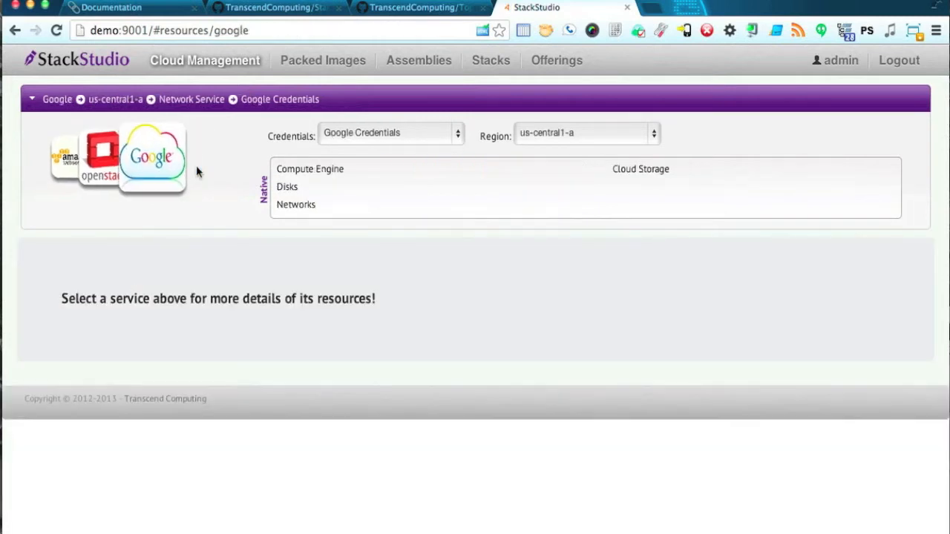
# View the details of Google Compute Engine instance mymockinstance, then switch back to OpenStack.
pyautogui.click(307, 169)
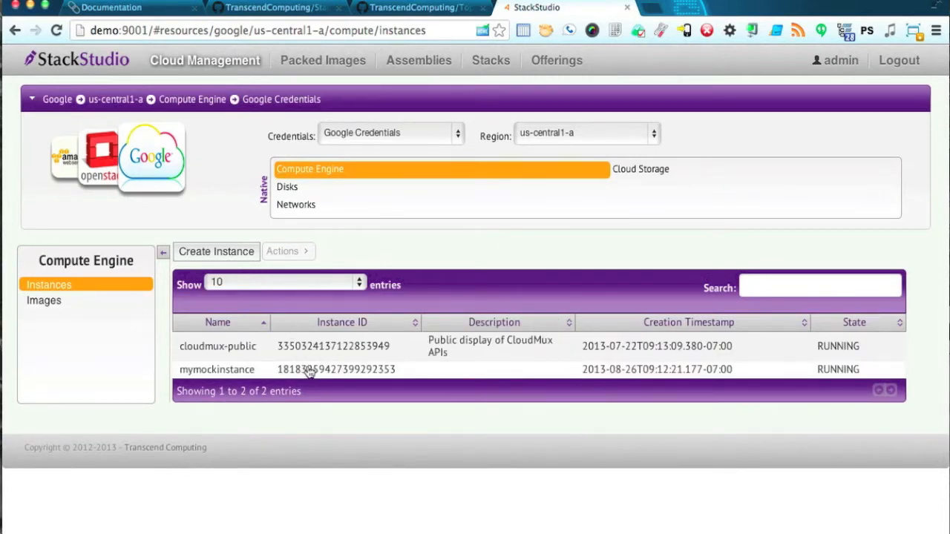
pyautogui.click(310, 372)
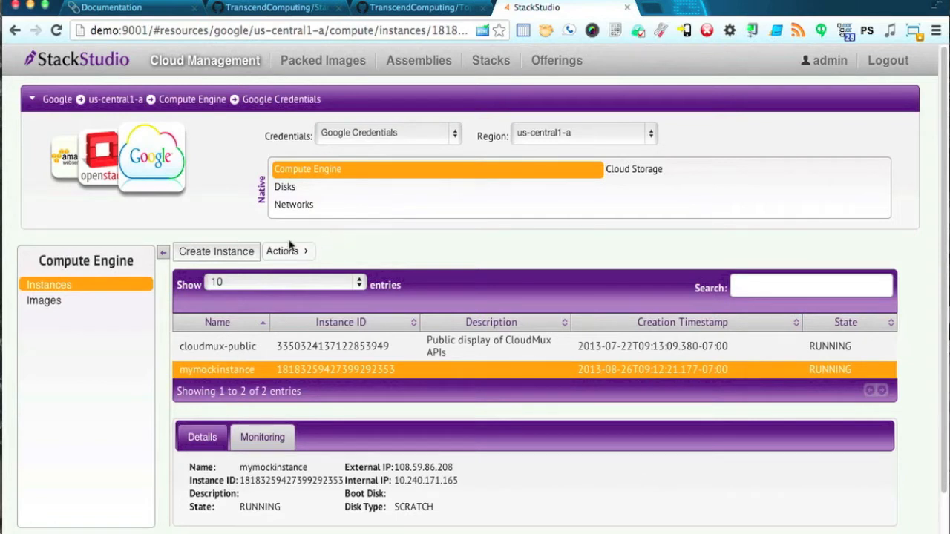
pyautogui.click(106, 169)
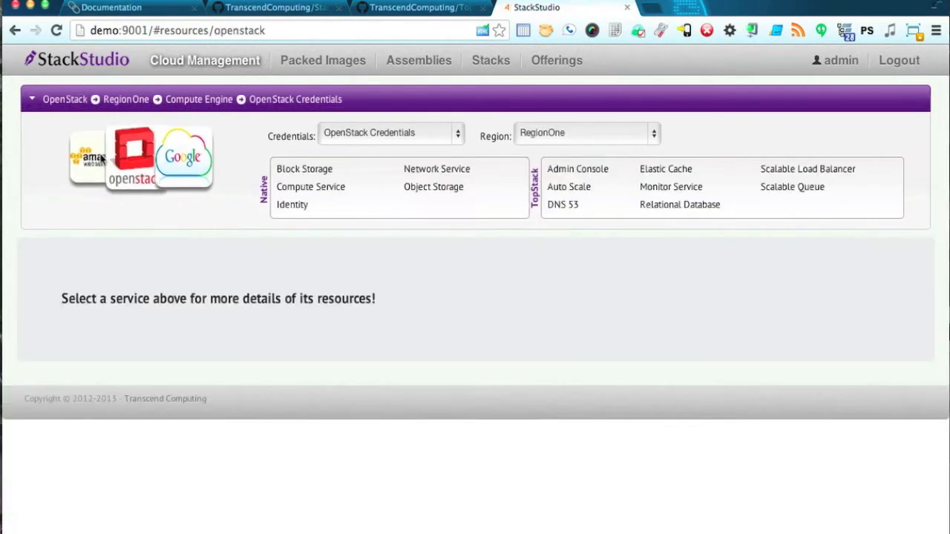
# Create instance someinstance with the Simple Web Server image, m1.small.ssd size and default security group.
pyautogui.click(318, 187)
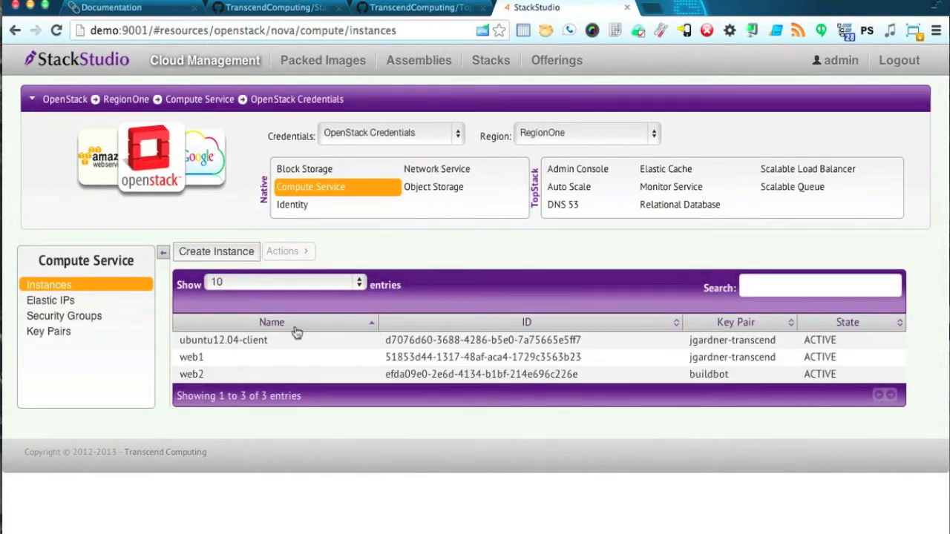
pyautogui.click(232, 253)
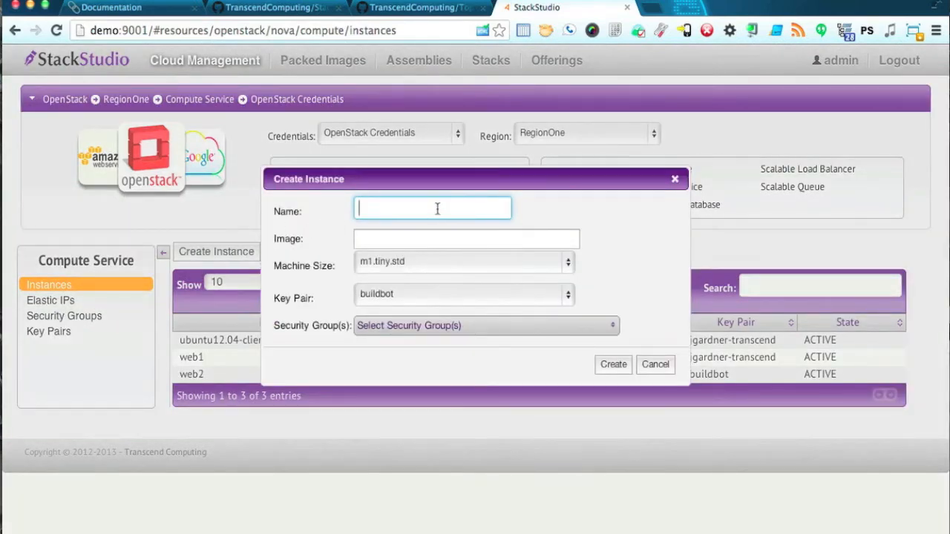
pyautogui.write('someinstance')
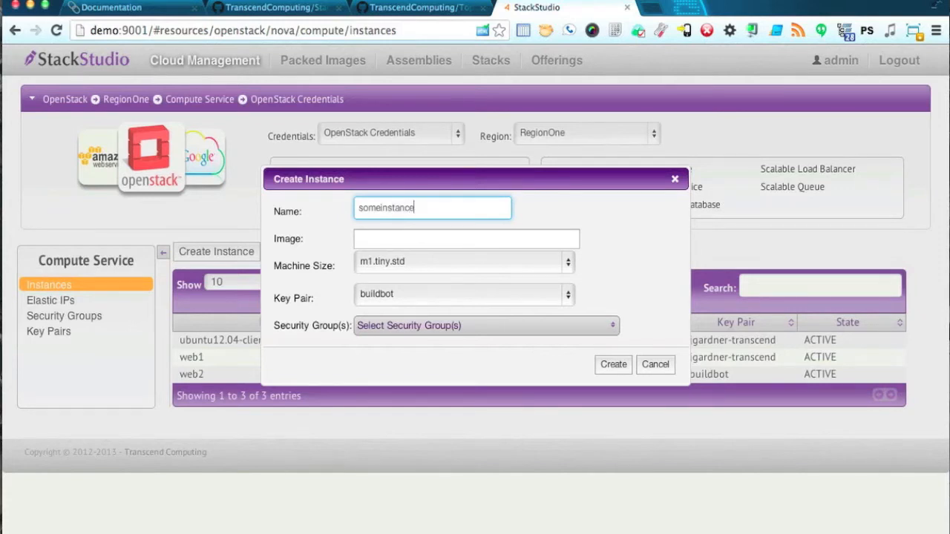
pyautogui.press('Tab')
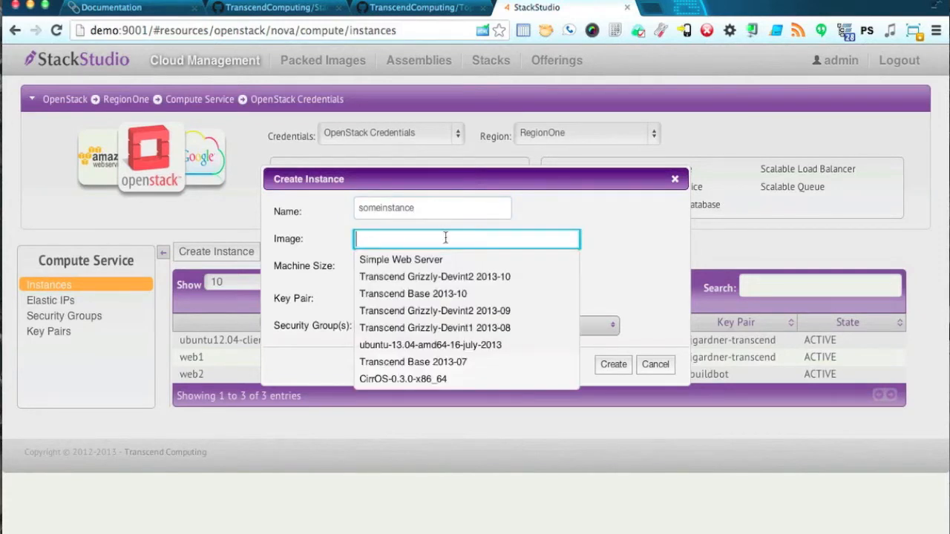
pyautogui.click(439, 266)
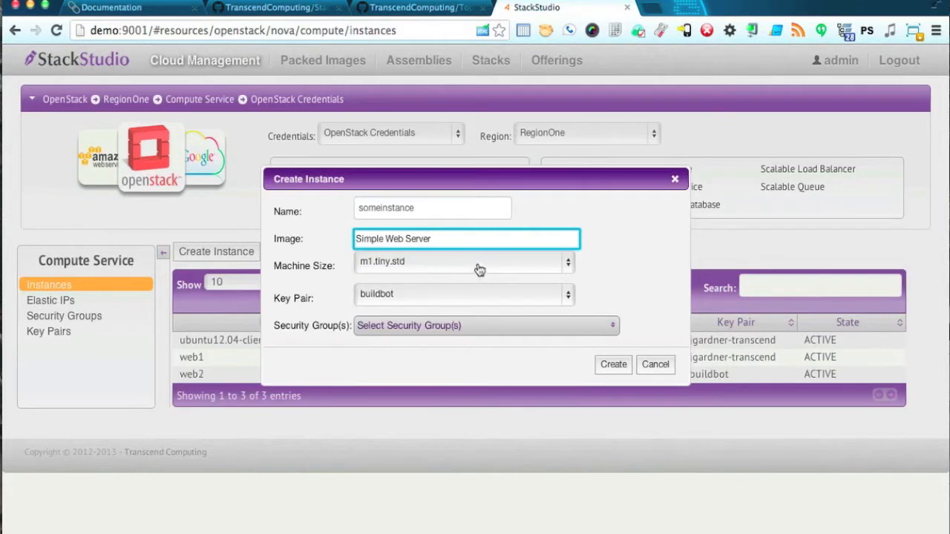
pyautogui.click(479, 269)
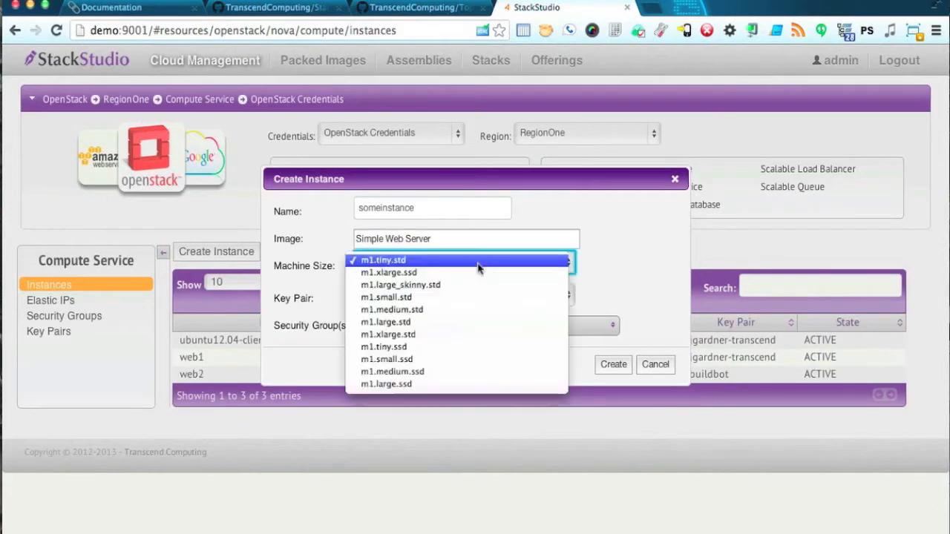
pyautogui.click(430, 359)
pyautogui.click(488, 326)
pyautogui.click(398, 384)
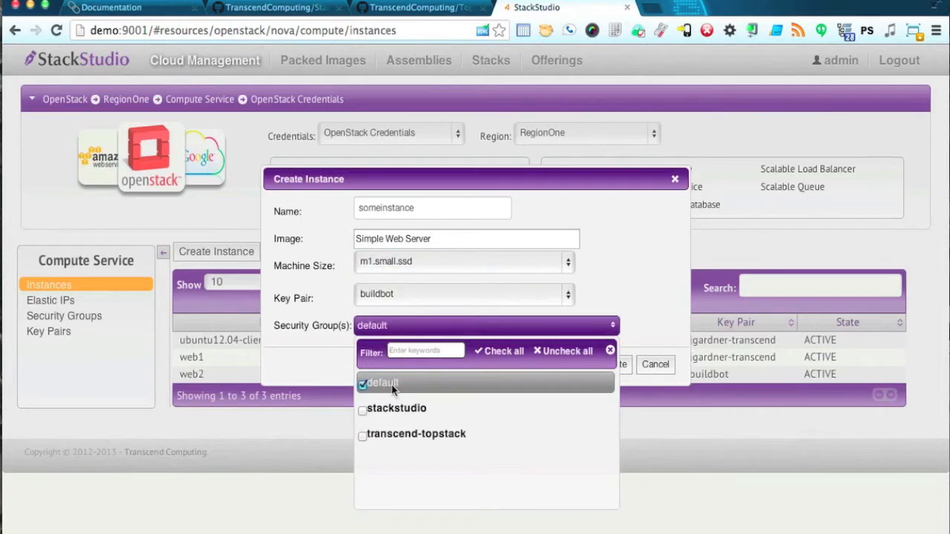
pyautogui.click(620, 292)
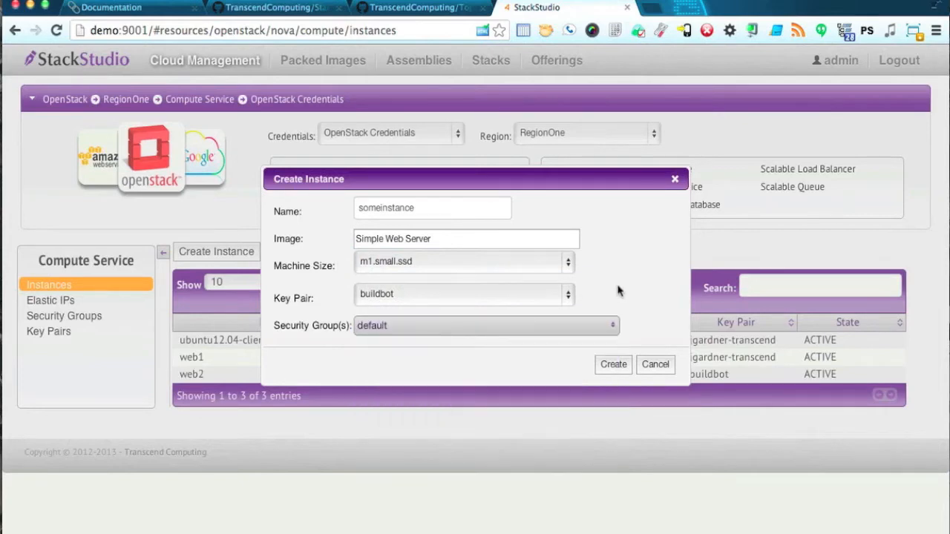
pyautogui.click(609, 367)
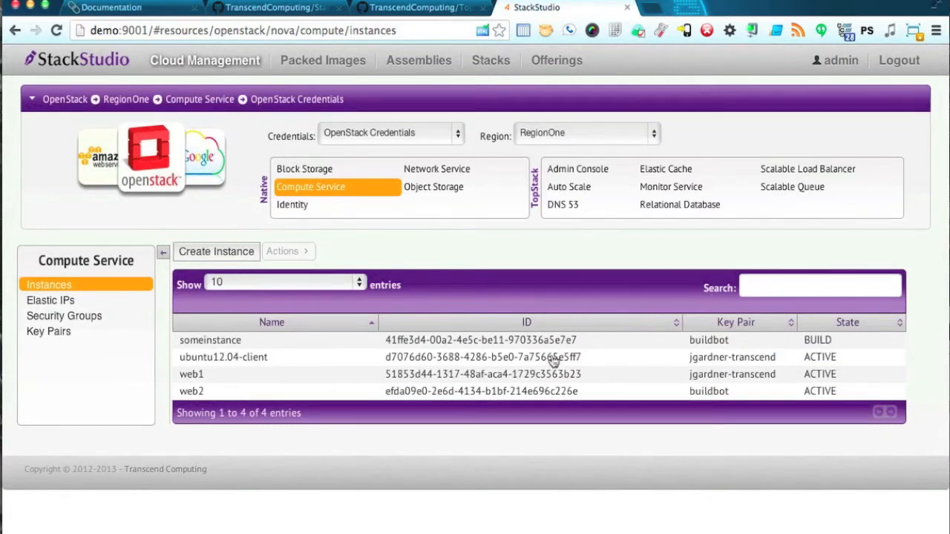
# Check someinstance's details, refresh the list until it is ACTIVE, then open Elastic IPs.
pyautogui.click(523, 343)
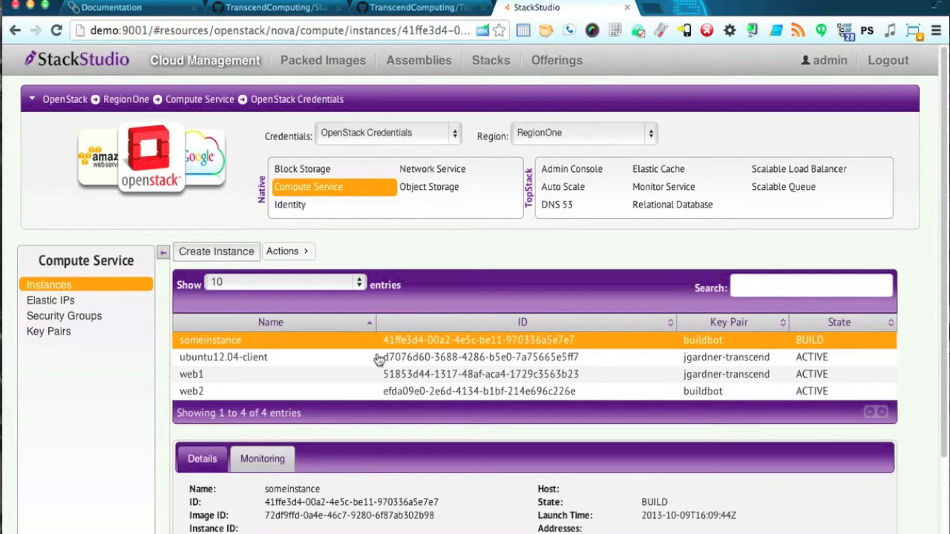
pyautogui.click(313, 192)
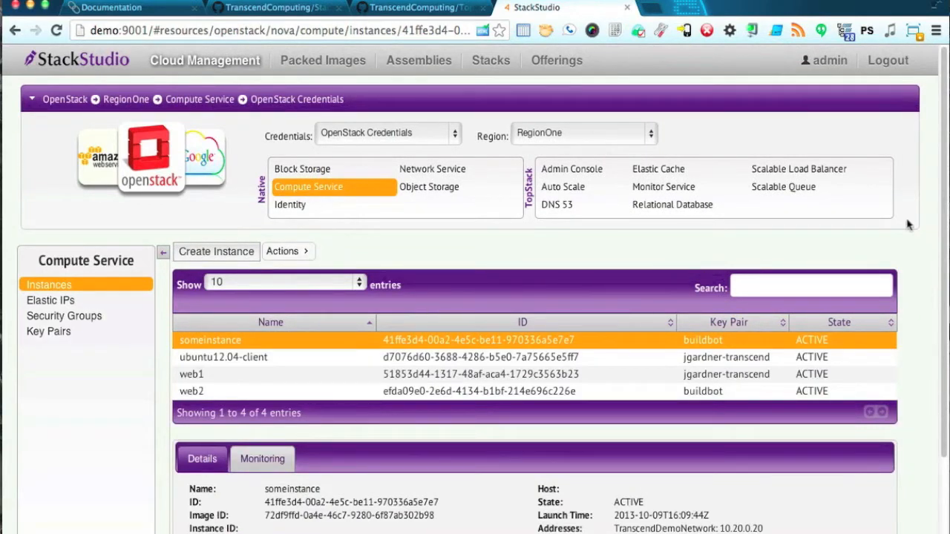
pyautogui.click(70, 302)
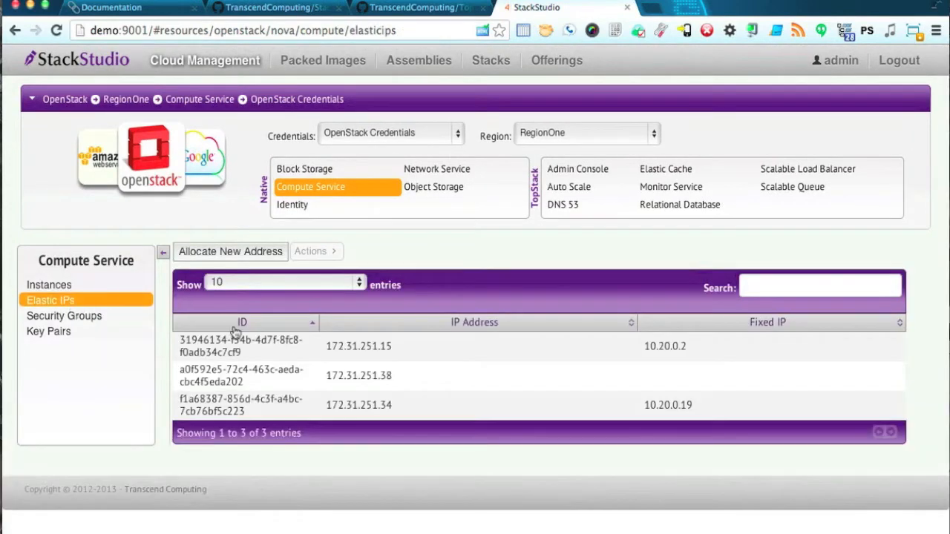
# Associate floating IP 172.31.251.38 with someinstance at fixed IP 10.20.0.20.
pyautogui.click(273, 379)
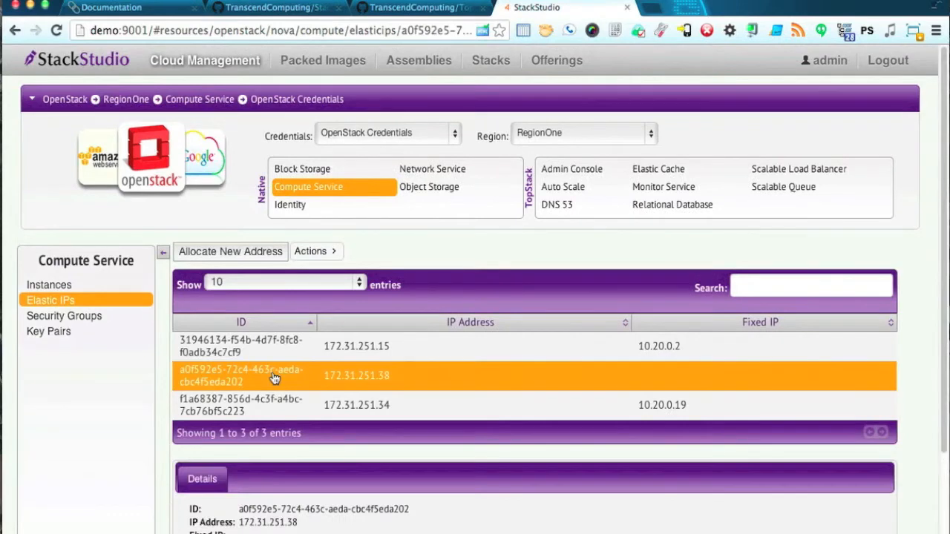
pyautogui.scroll(-2, 273, 379)
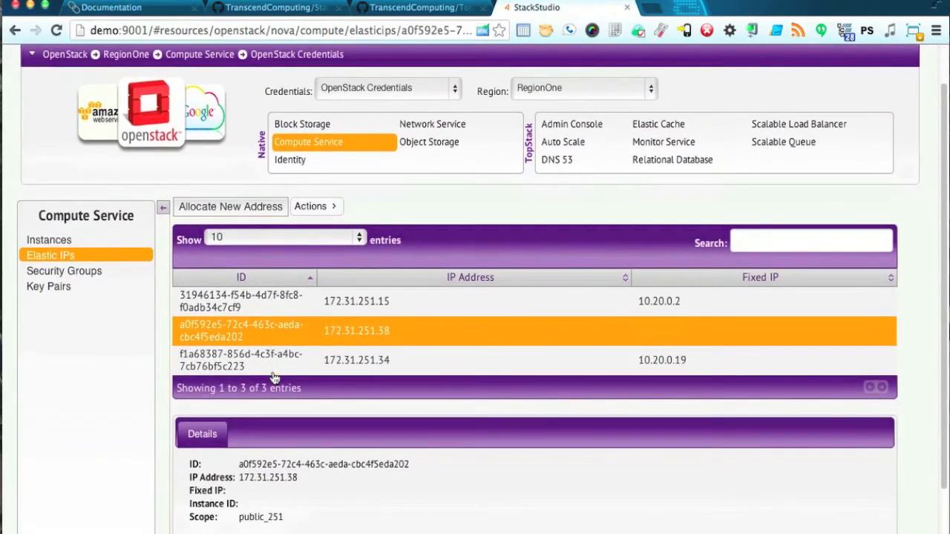
pyautogui.scroll(-1, 272, 372)
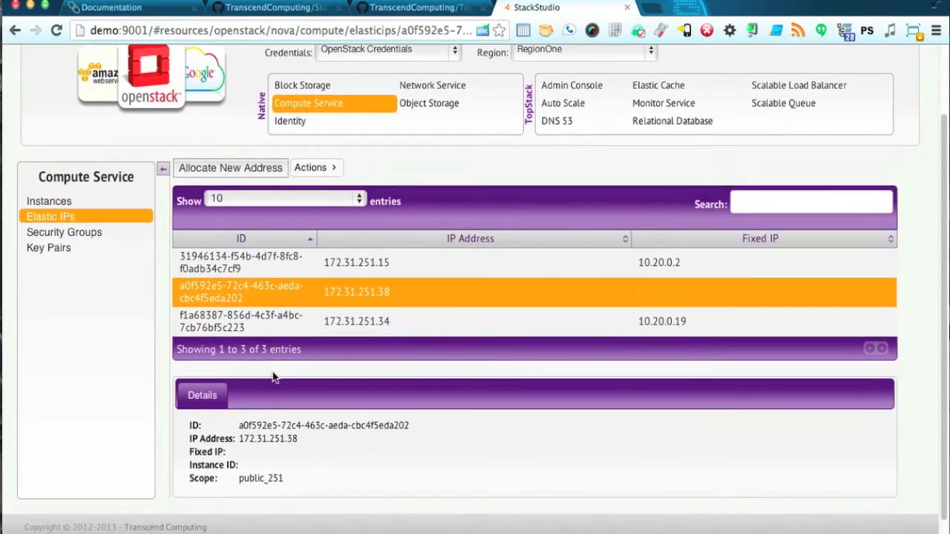
pyautogui.click(311, 168)
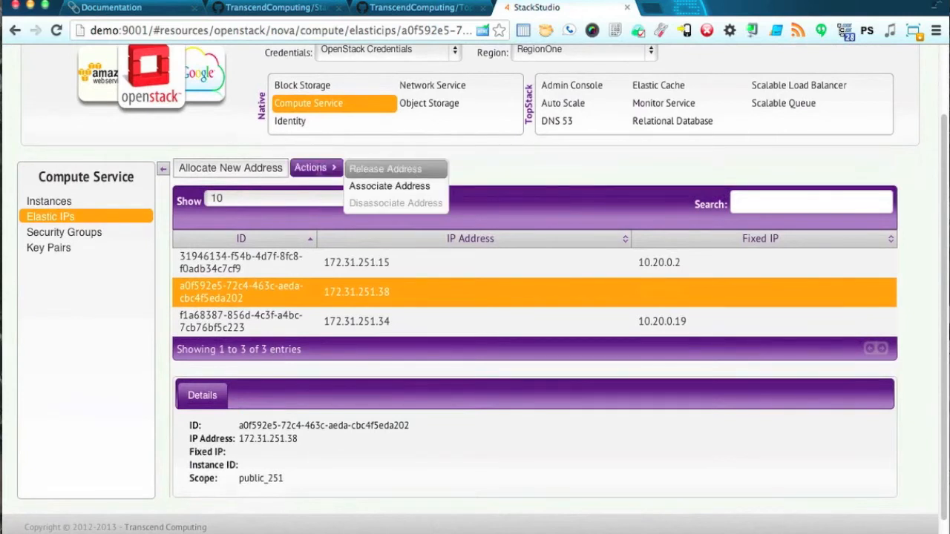
pyautogui.click(376, 185)
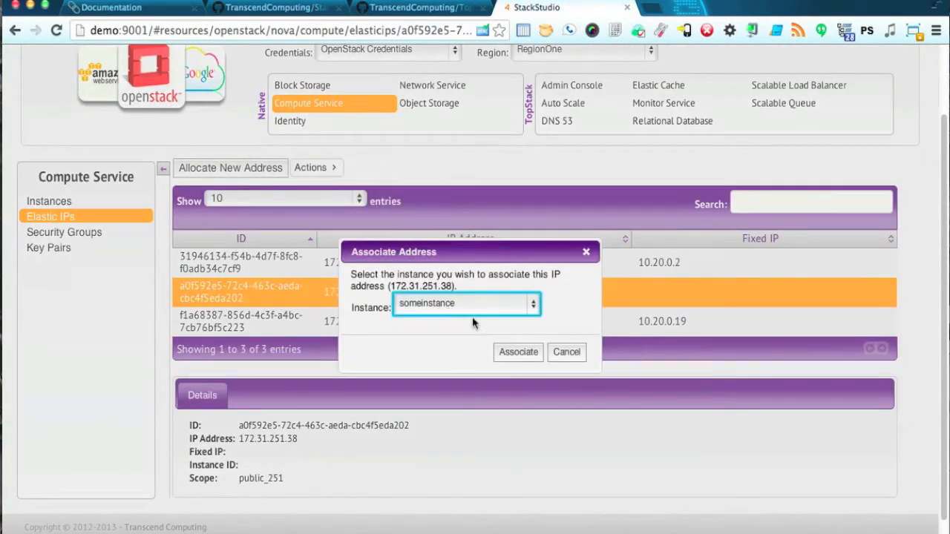
pyautogui.click(523, 355)
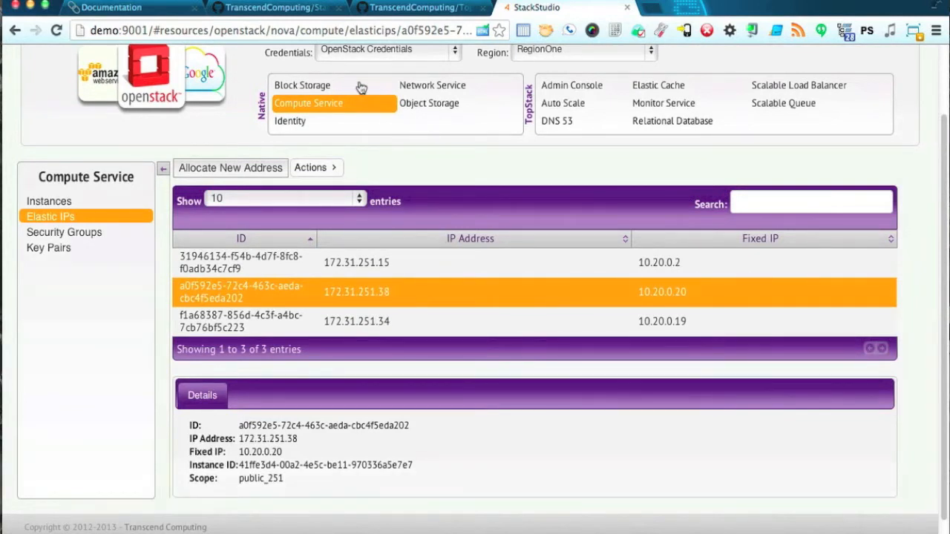
pyautogui.click(321, 90)
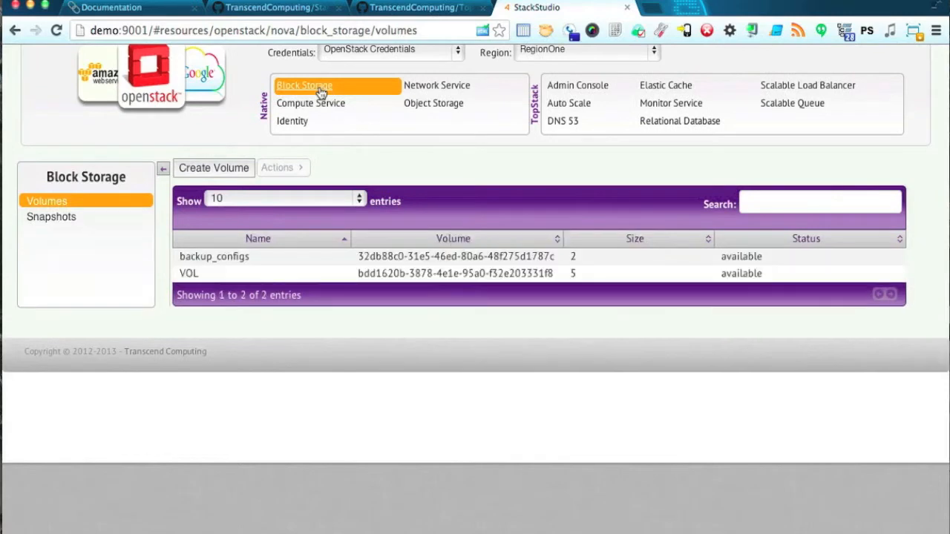
# Create volume newdisk with description 'desc', size 3 GB and no snapshot, then view its details.
pyautogui.click(232, 168)
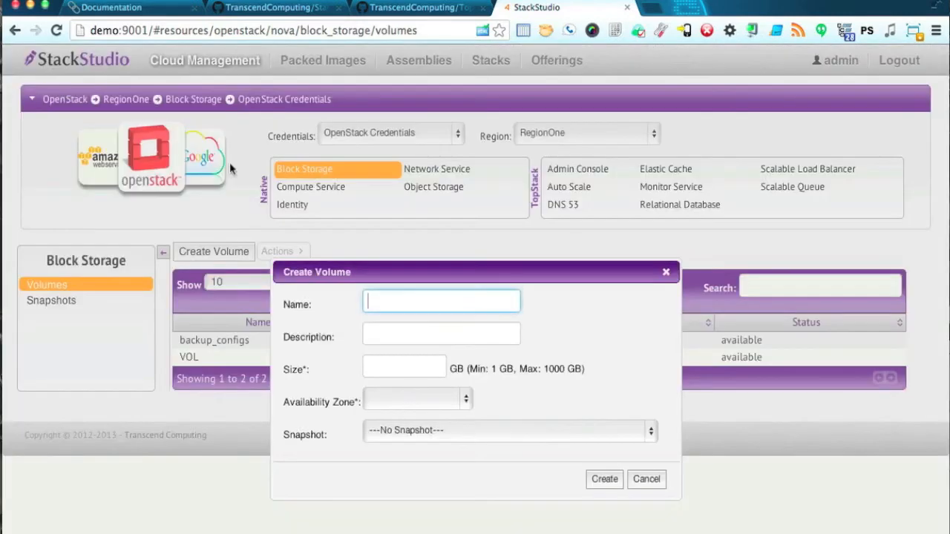
pyautogui.write('newdisk')
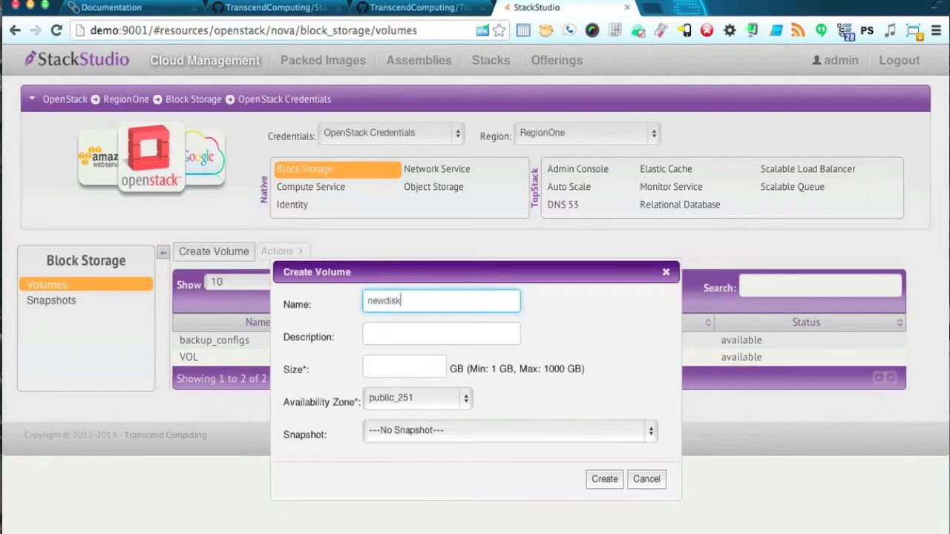
pyautogui.click(454, 331)
pyautogui.write('desc')
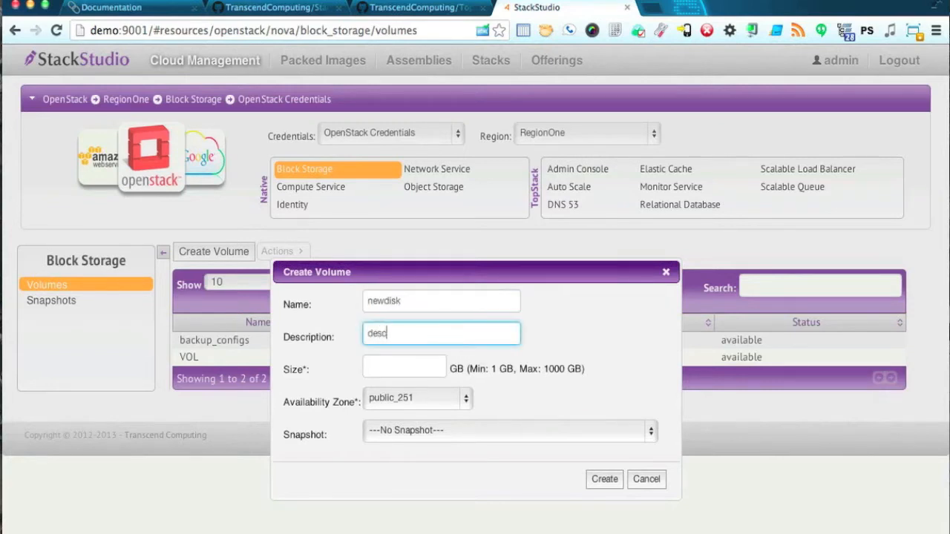
pyautogui.click(427, 365)
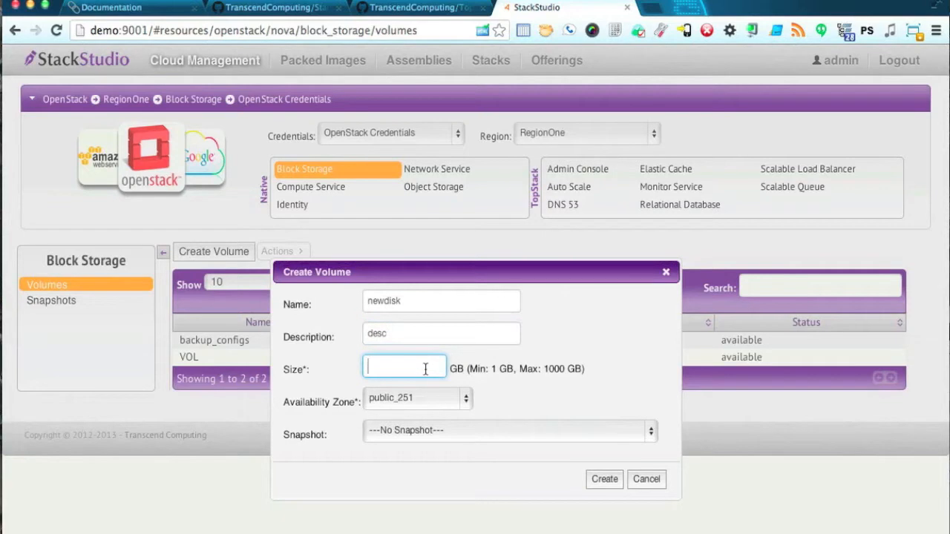
pyautogui.write('3')
pyautogui.click(430, 430)
pyautogui.click(429, 430)
pyautogui.click(604, 480)
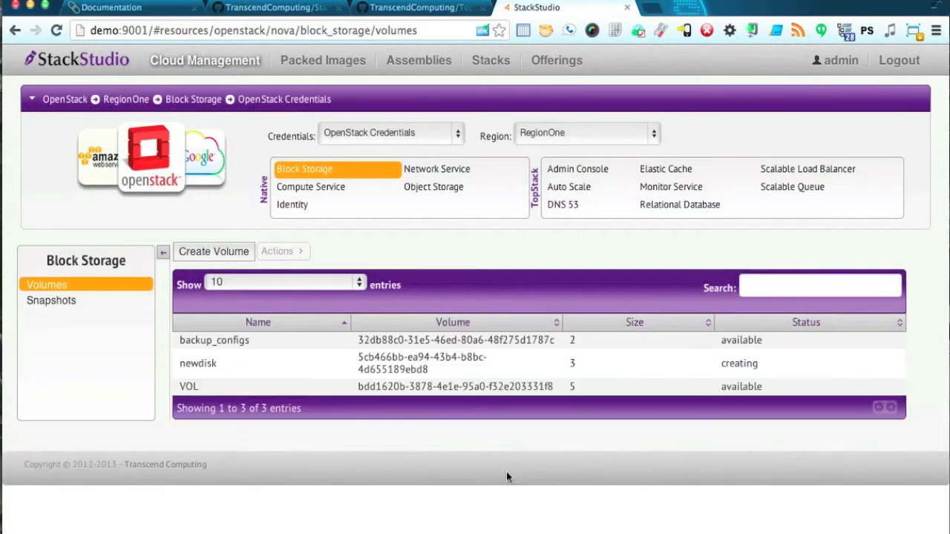
pyautogui.click(460, 360)
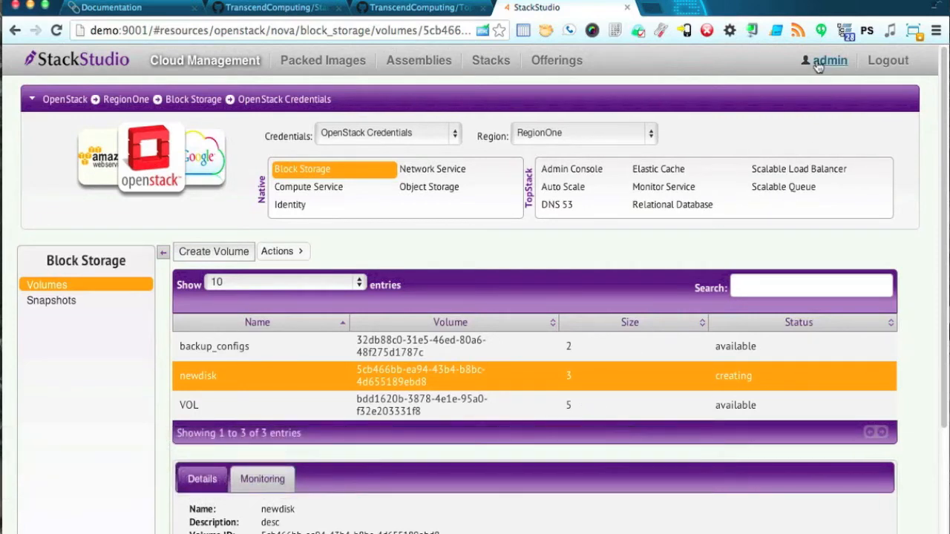
# Go to the admin's Account Management, select Policies and start a new AWS Governance Policy.
pyautogui.click(824, 61)
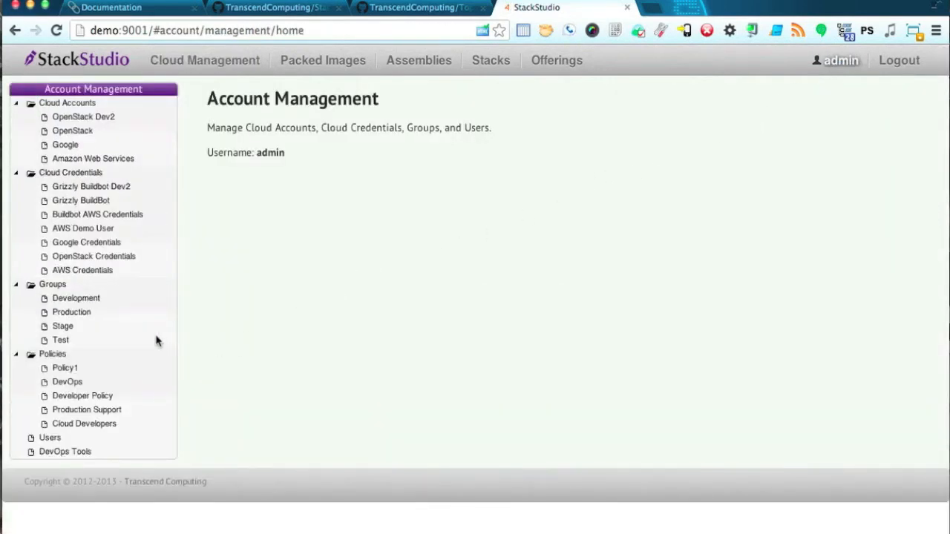
pyautogui.click(56, 288)
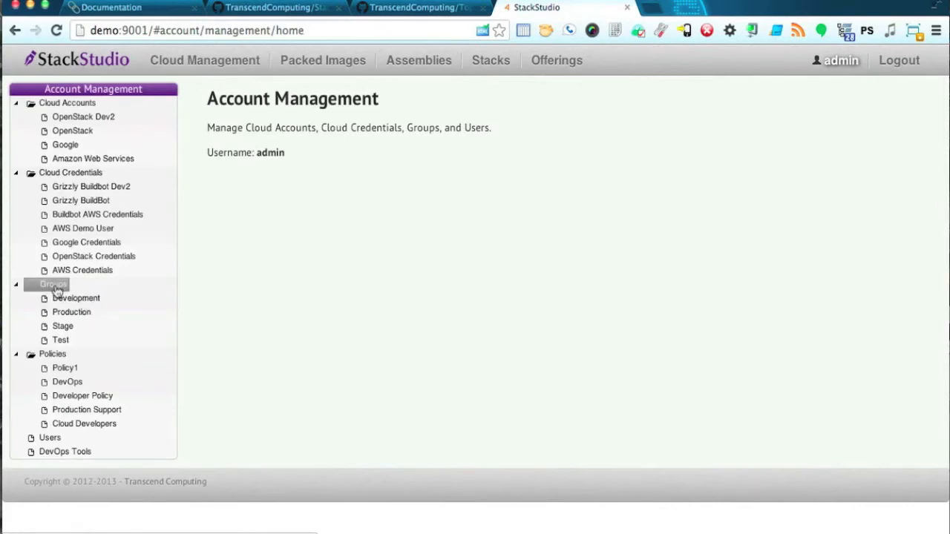
pyautogui.click(54, 356)
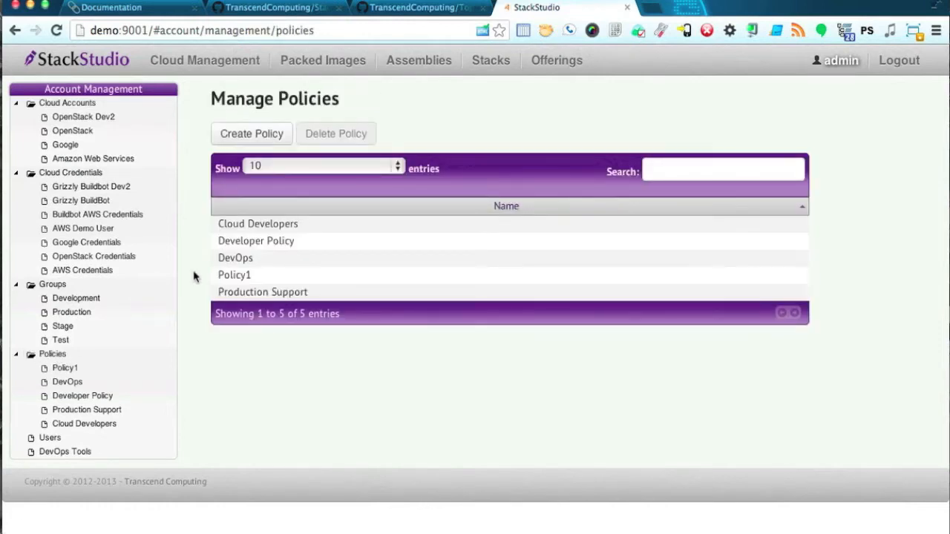
pyautogui.click(263, 134)
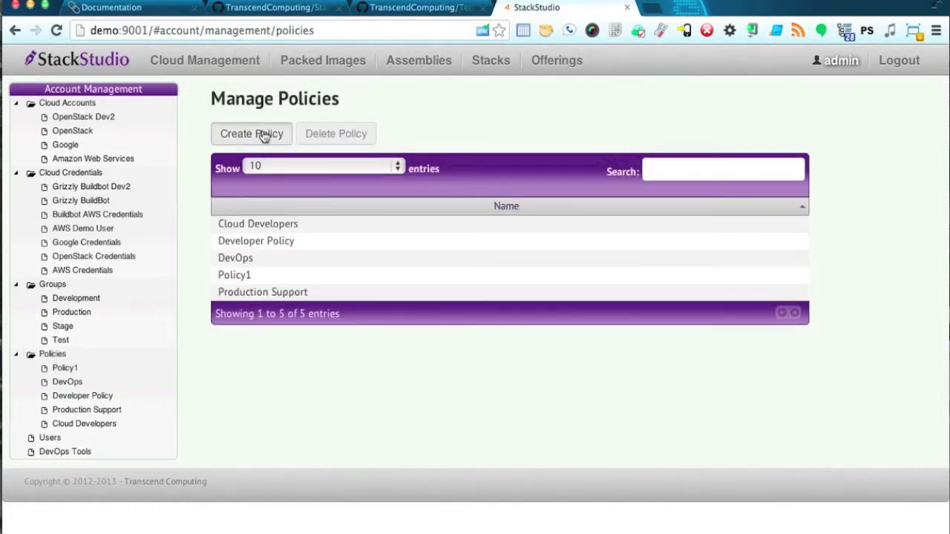
pyautogui.click(417, 201)
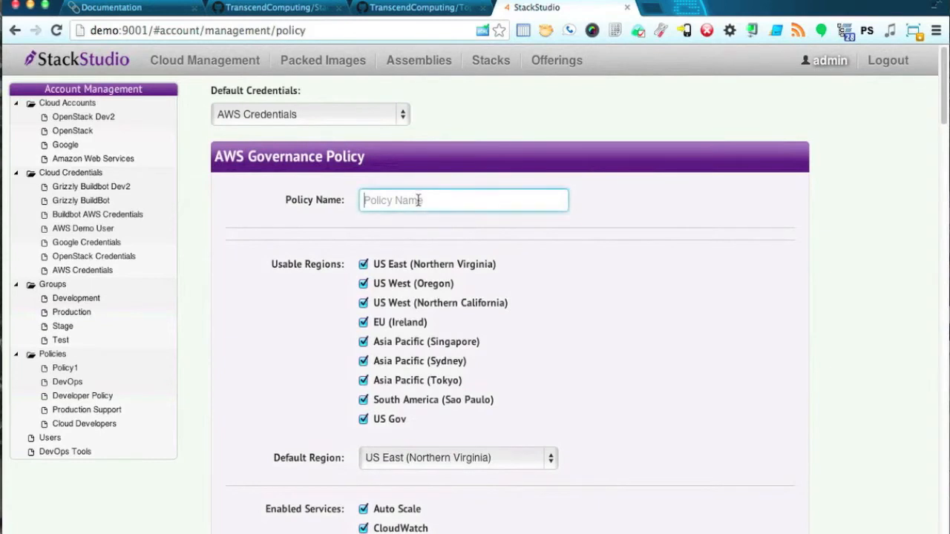
# Name the new policy NewDevOps and review its Usable Regions list.
pyautogui.write('NewDevOps')
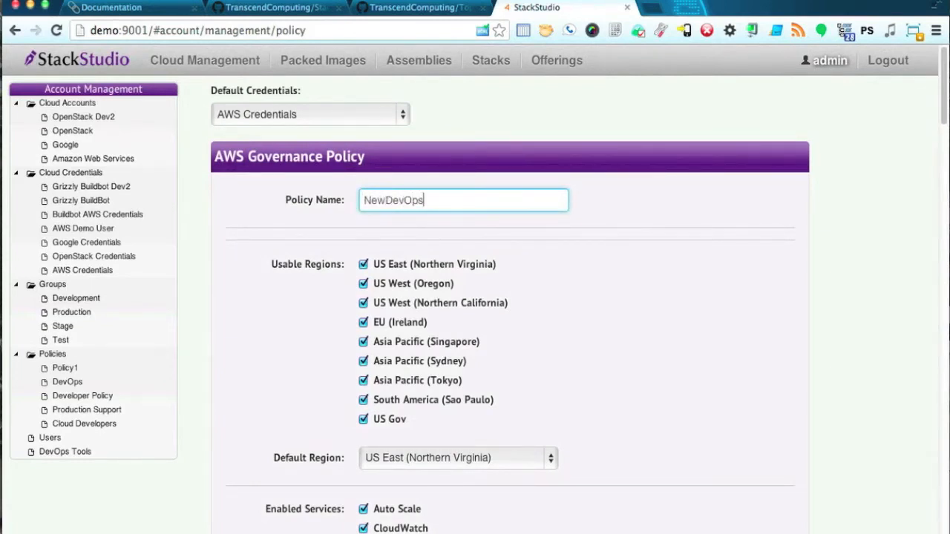
pyautogui.click(567, 252)
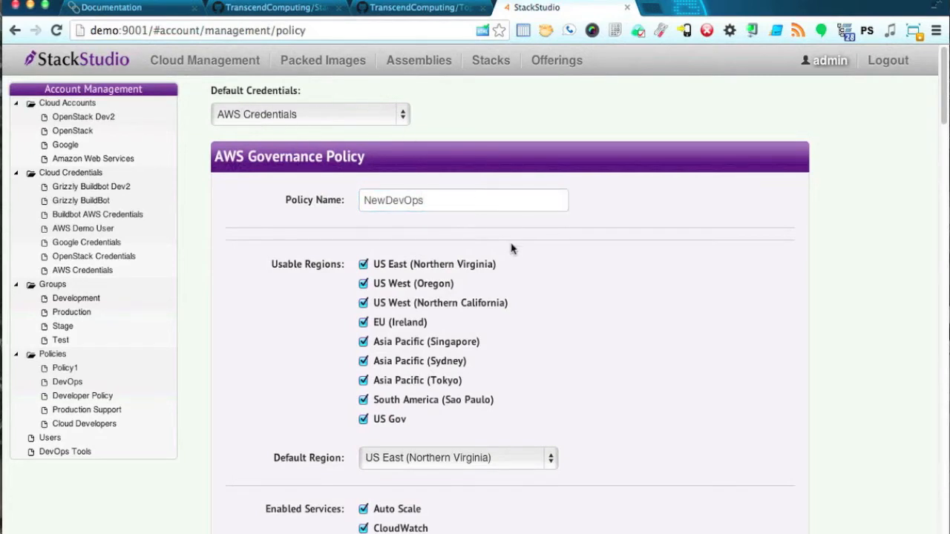
pyautogui.scroll(-2, 578, 291)
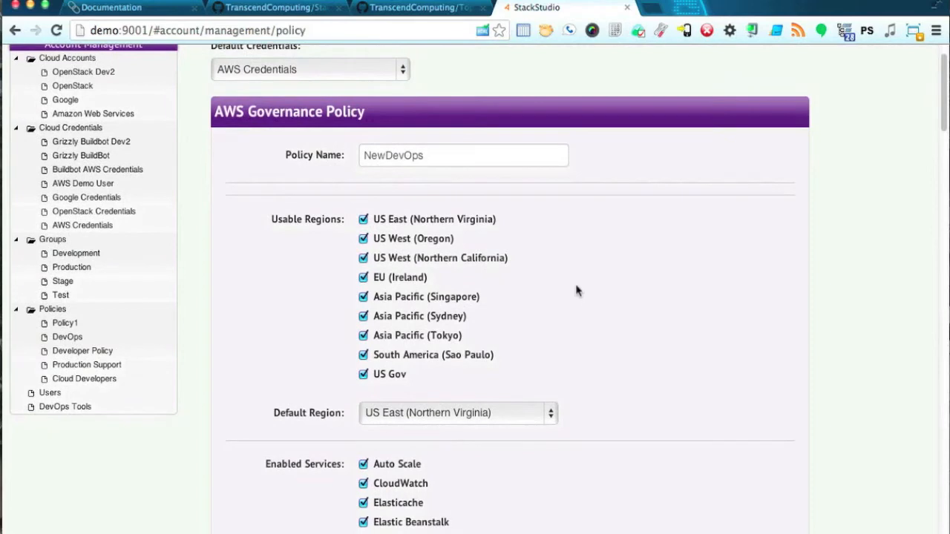
pyautogui.scroll(-4, 578, 291)
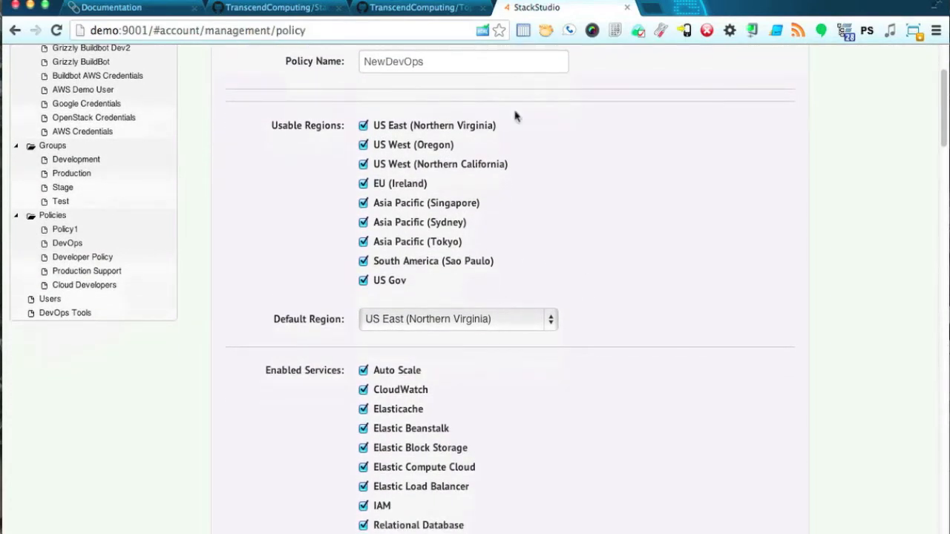
pyautogui.scroll(4, 575, 201)
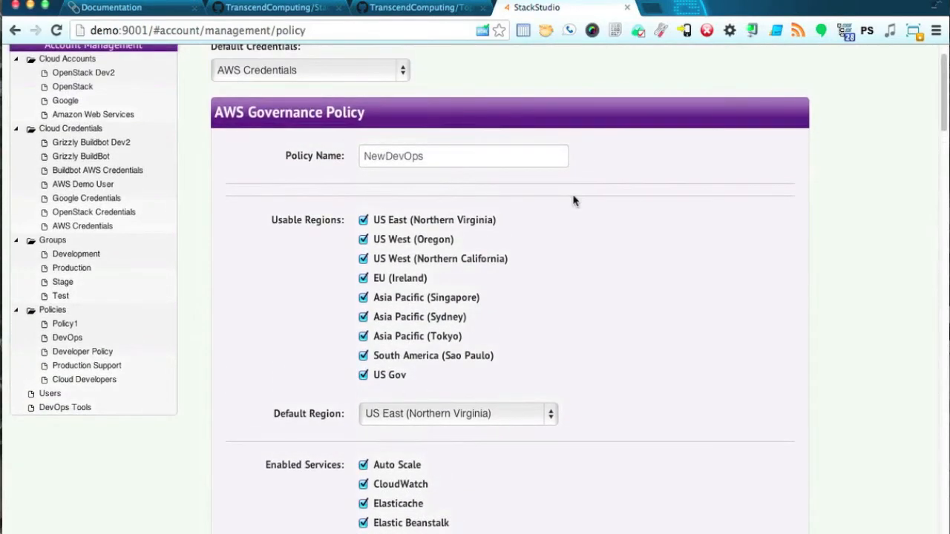
pyautogui.scroll(-3, 574, 201)
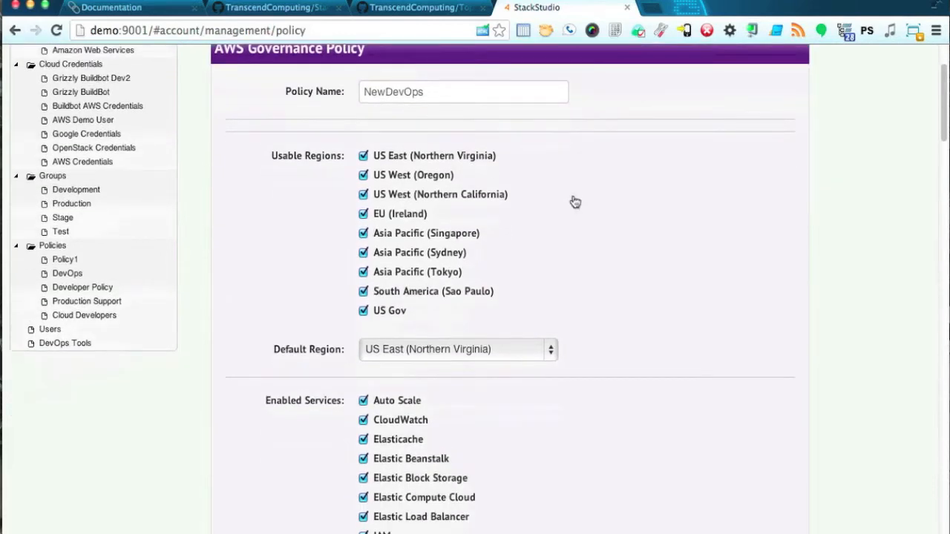
pyautogui.scroll(-1, 575, 202)
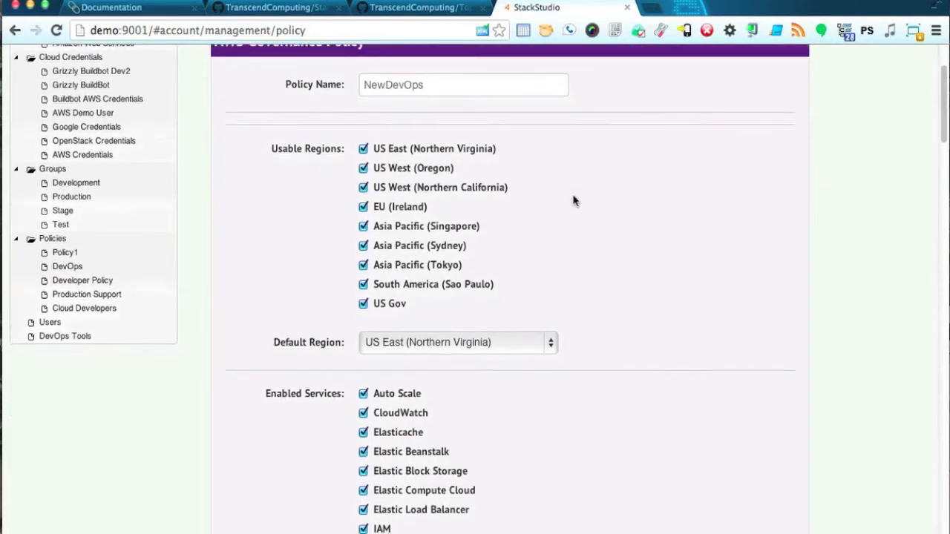
# Disallow South America (Sao Paulo) and Asia Pacific Tokyo, Sydney and Singapore regions, and disable Simple DB.
pyautogui.click(364, 285)
pyautogui.click(364, 266)
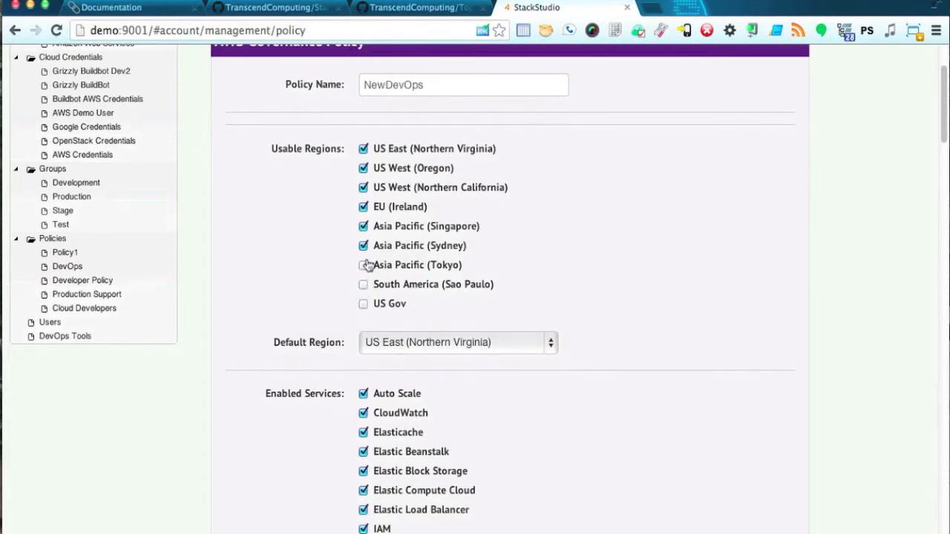
pyautogui.click(363, 245)
pyautogui.click(363, 226)
pyautogui.scroll(-5, 649, 282)
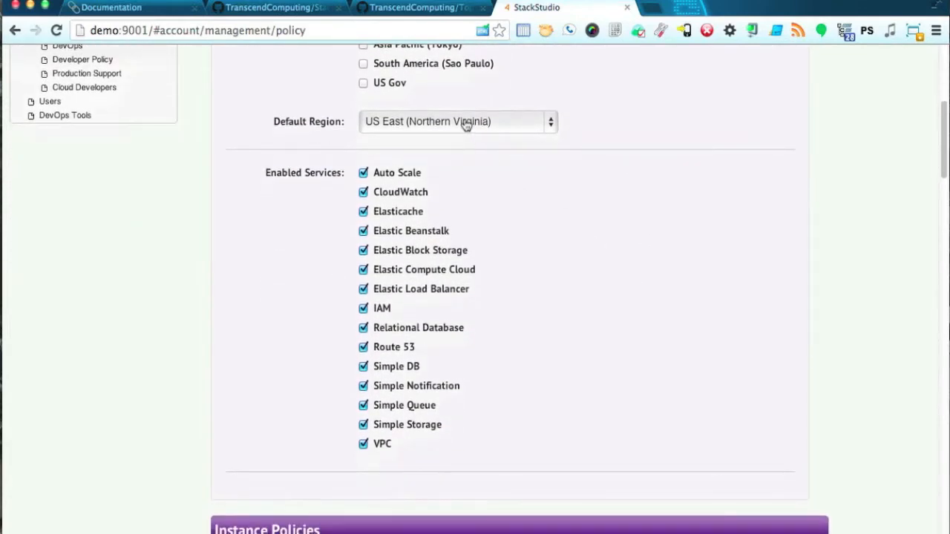
pyautogui.scroll(-1, 569, 246)
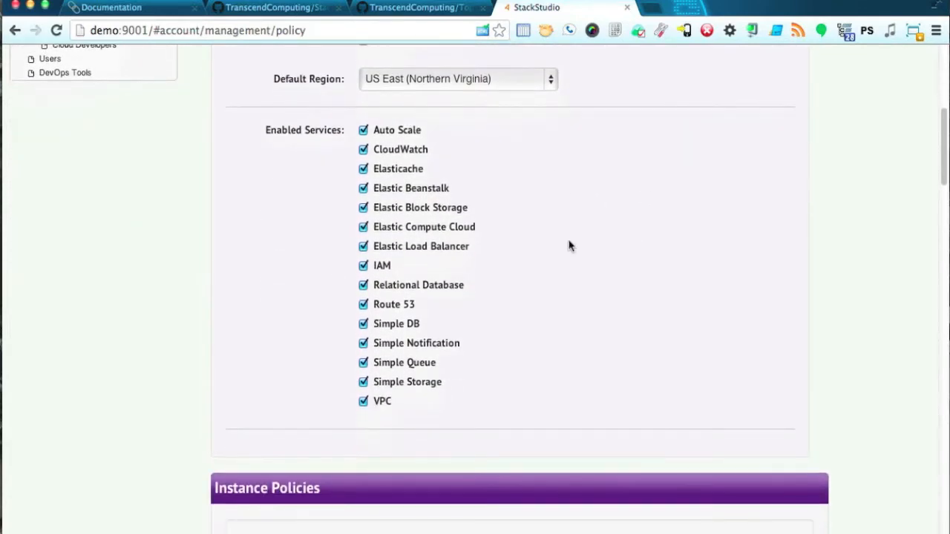
pyautogui.click(364, 325)
pyautogui.scroll(-2, 594, 359)
pyautogui.scroll(-6, 594, 359)
pyautogui.scroll(-5, 593, 360)
pyautogui.scroll(-2, 593, 359)
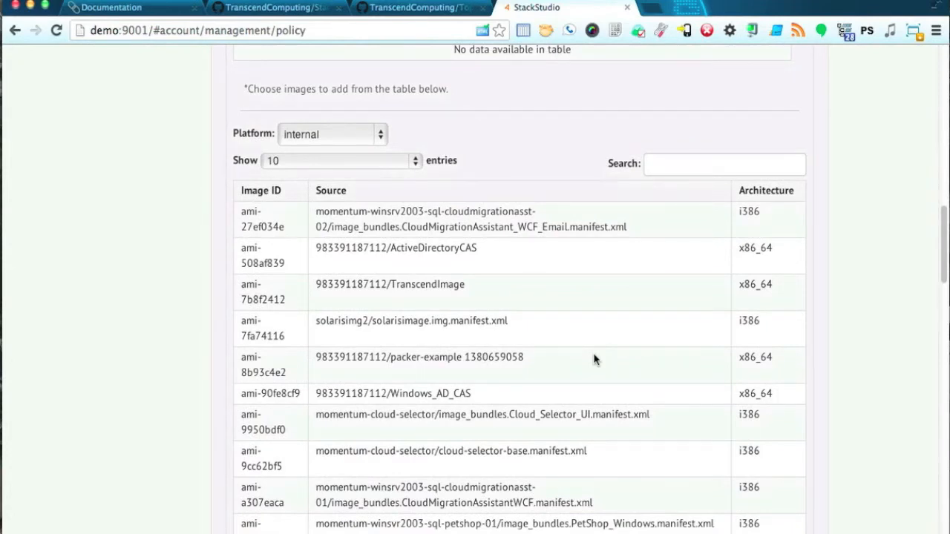
# Add images ami-7b8f2412 and ami-7fa74116 to the policy's Default Images.
pyautogui.click(439, 299)
pyautogui.scroll(3, 550, 247)
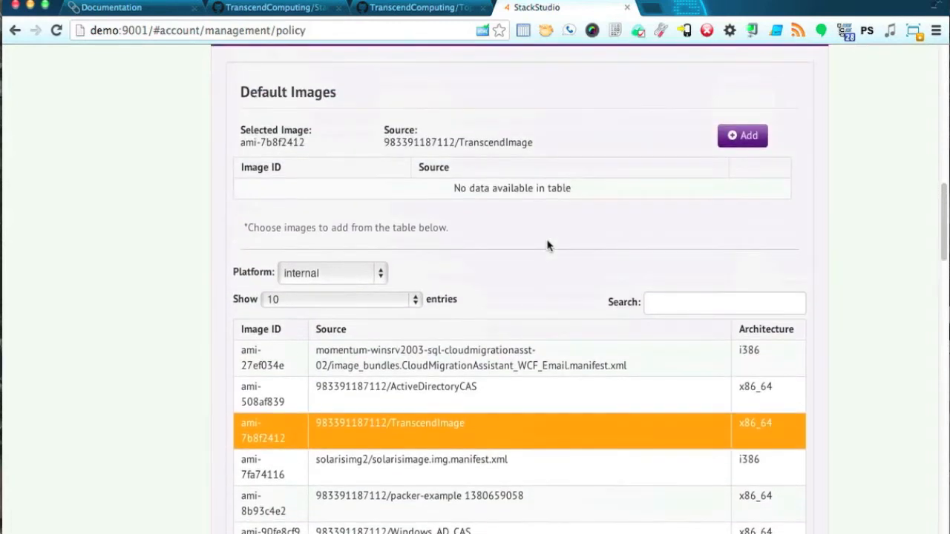
pyautogui.click(741, 131)
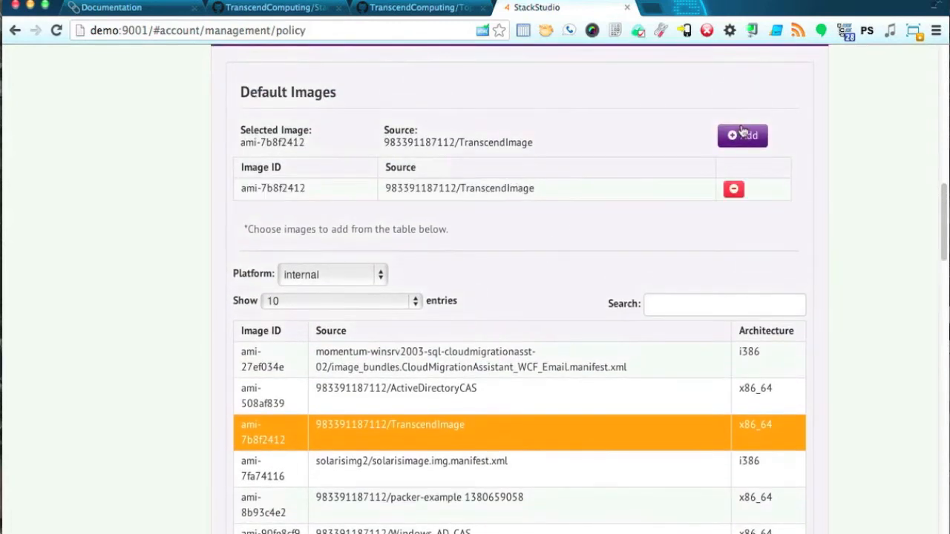
pyautogui.click(470, 474)
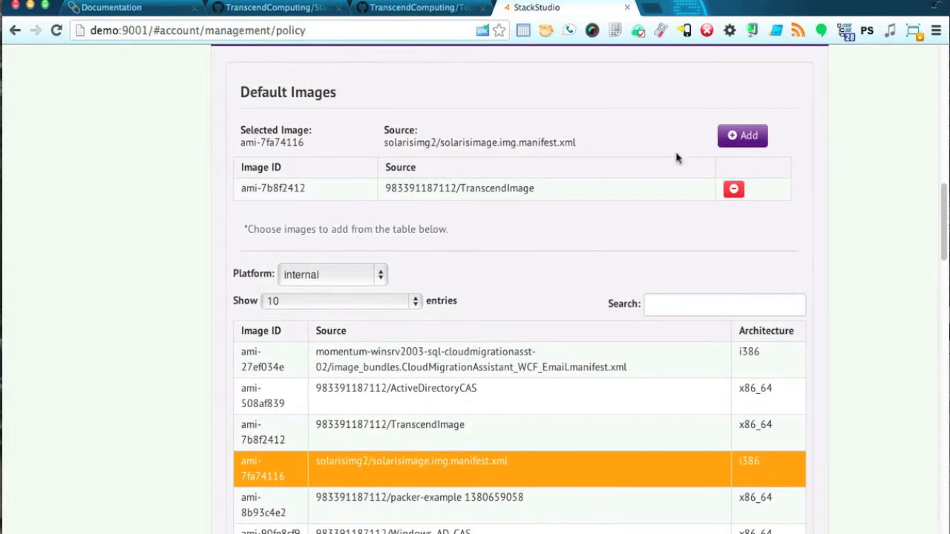
pyautogui.click(742, 140)
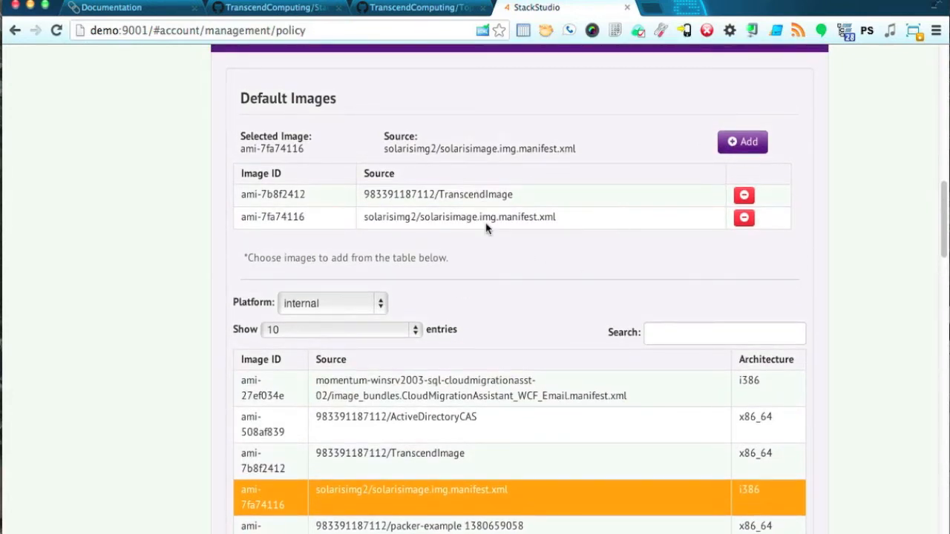
# Cap On-Demand instances at 5 and Reserved instances at 1 instead of unlimited.
pyautogui.scroll(-6, 771, 291)
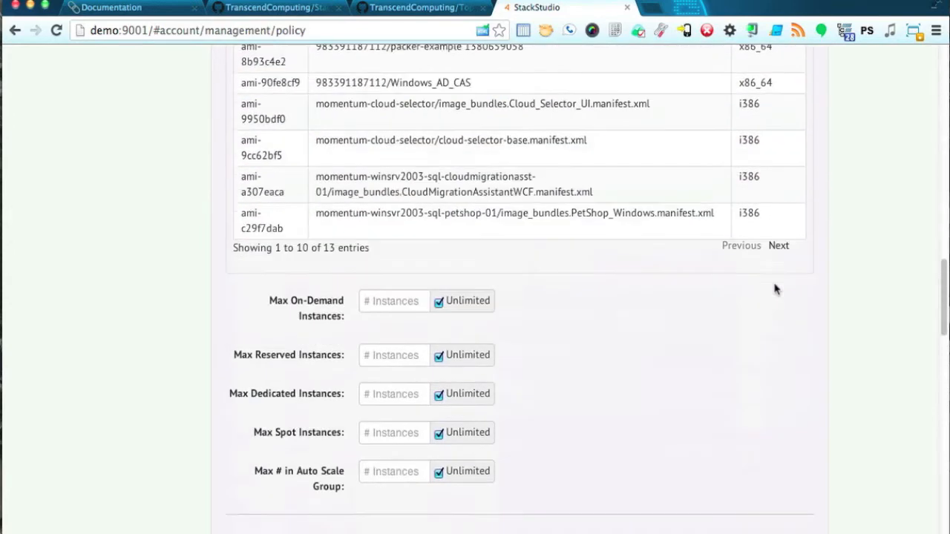
pyautogui.scroll(-1, 773, 290)
pyautogui.scroll(-1, 773, 289)
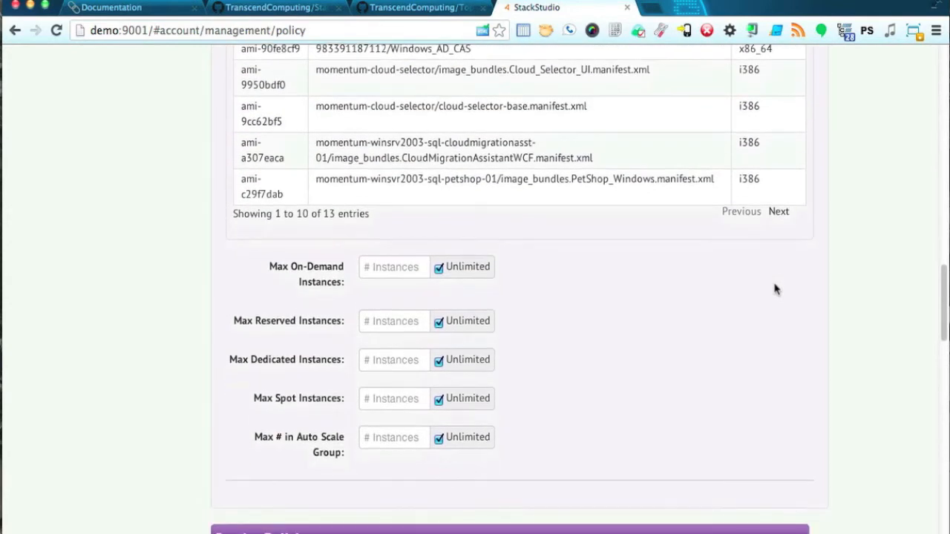
pyautogui.click(439, 270)
pyautogui.click(390, 270)
pyautogui.write('5')
pyautogui.click(438, 323)
pyautogui.click(403, 322)
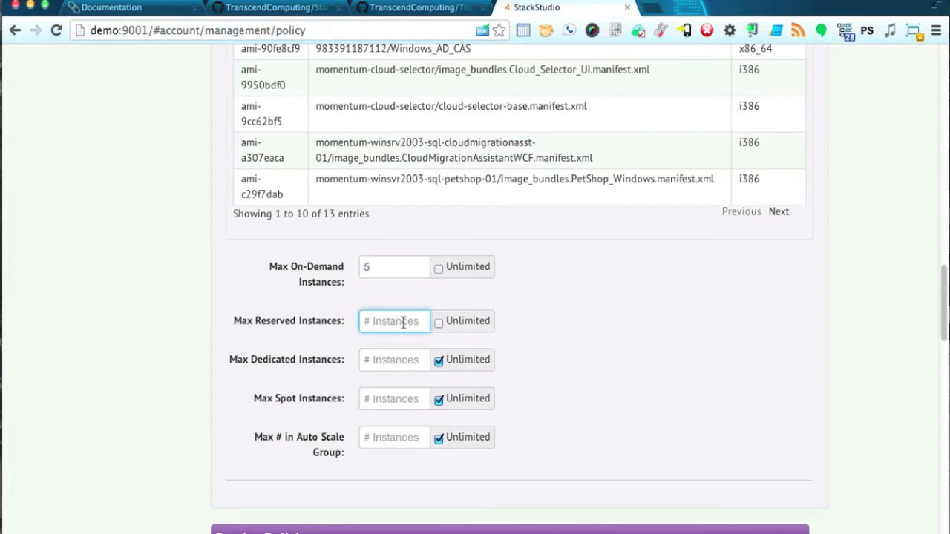
pyautogui.write('1')
pyautogui.scroll(-2, 585, 370)
pyautogui.scroll(-1, 586, 371)
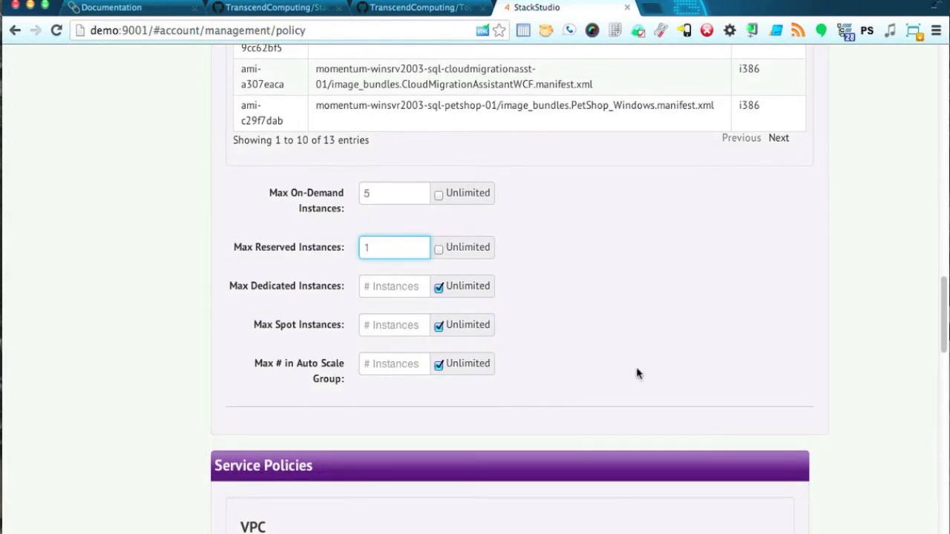
pyautogui.scroll(-3, 644, 374)
pyautogui.scroll(-6, 643, 374)
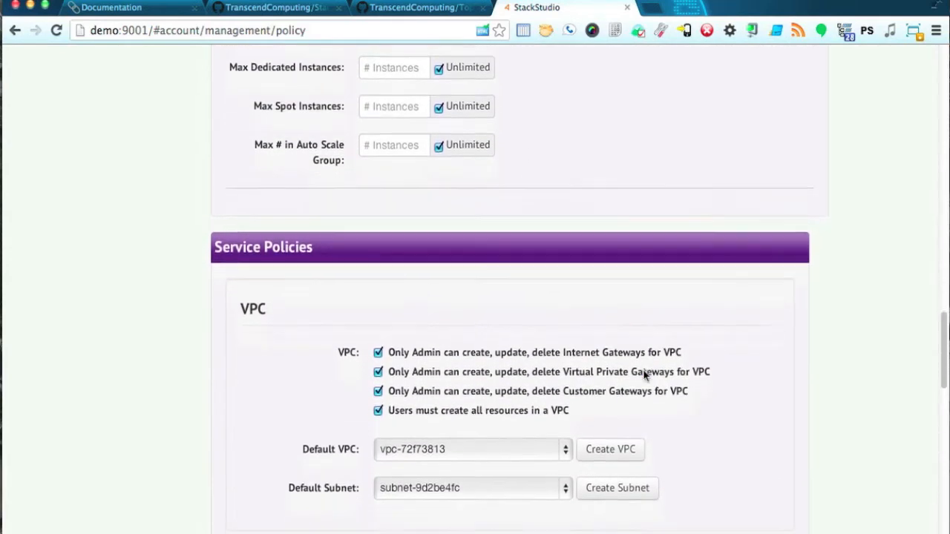
# Set SNS Notifications' Default Warning to the ...:Warning topic and scroll to the policy's bottom.
pyautogui.scroll(-1, 644, 376)
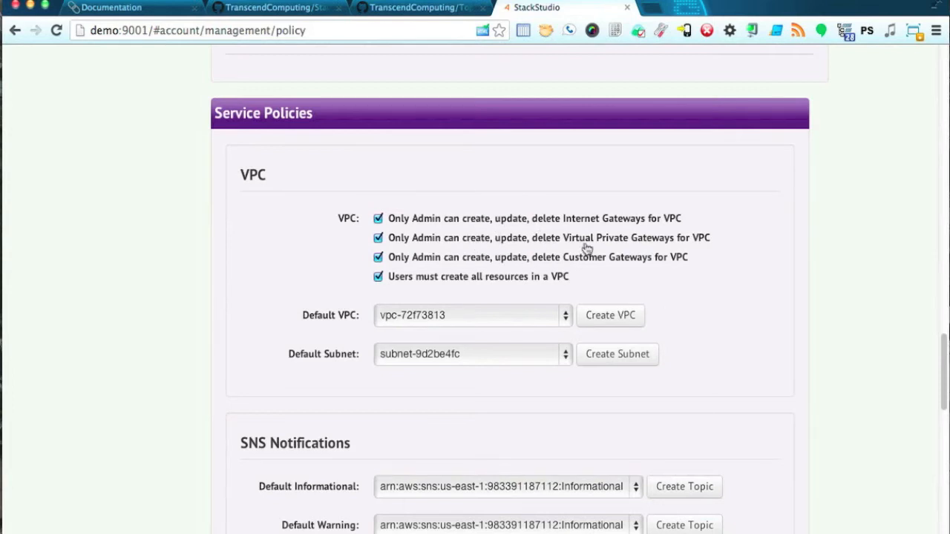
pyautogui.scroll(-2, 712, 342)
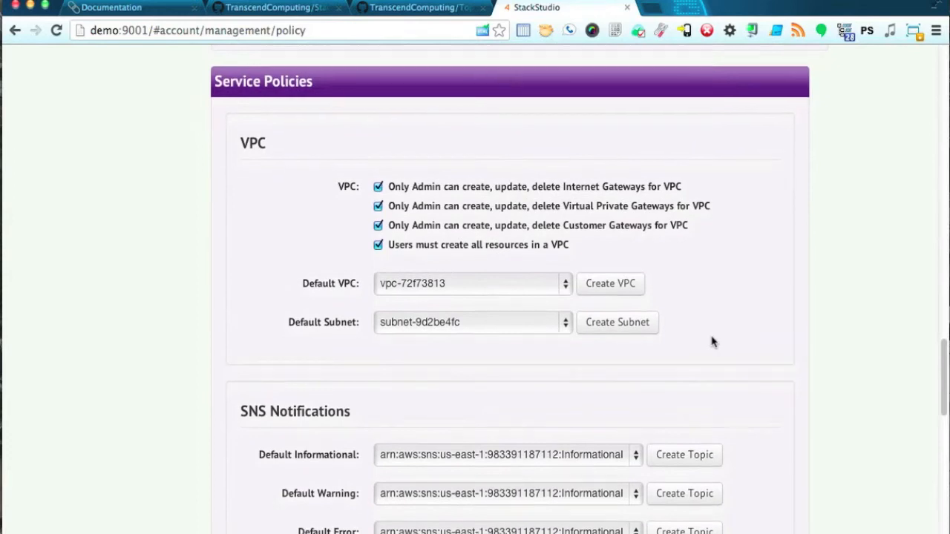
pyautogui.scroll(-8, 712, 341)
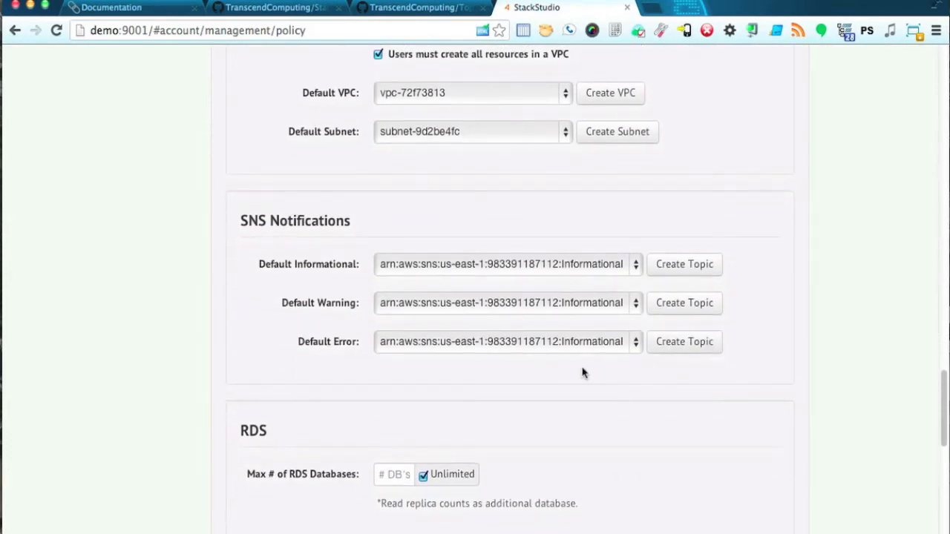
pyautogui.click(604, 302)
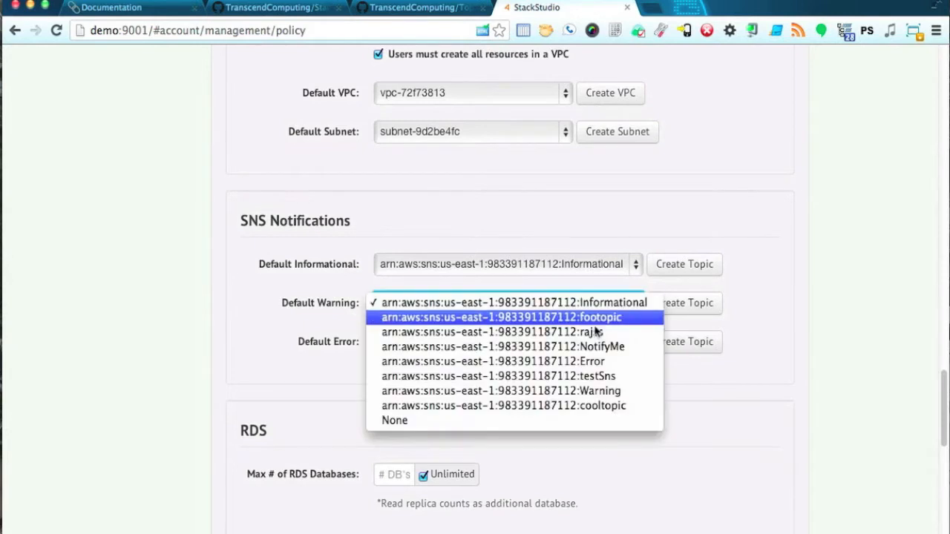
pyautogui.click(595, 391)
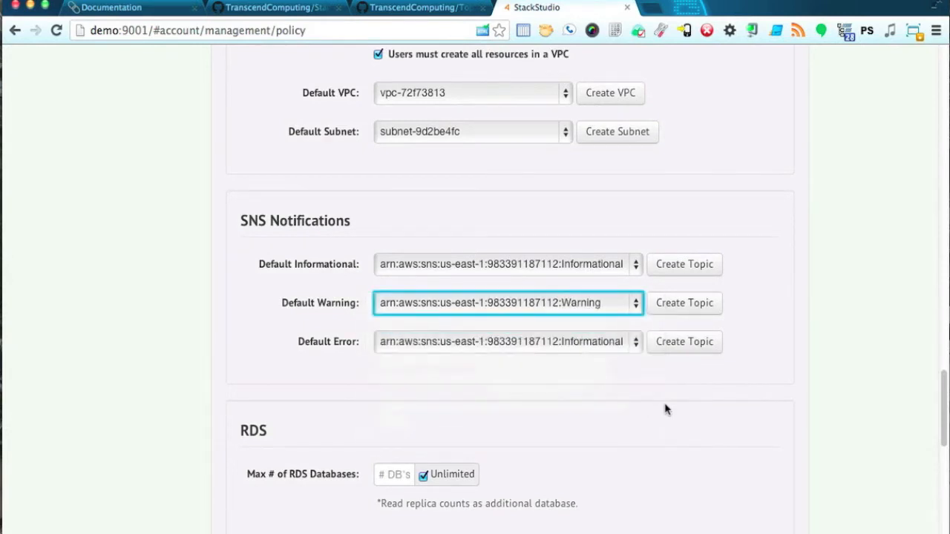
pyautogui.scroll(-1, 665, 408)
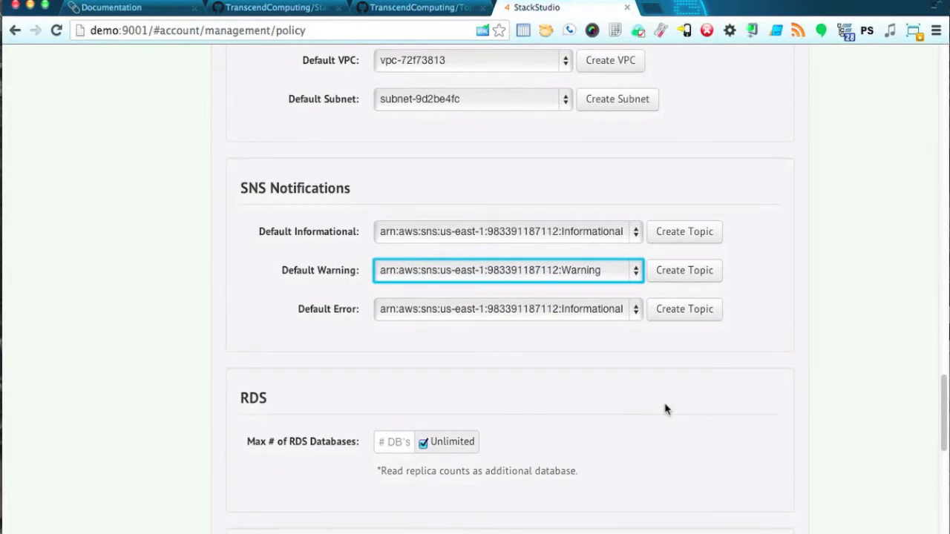
pyautogui.scroll(-2, 665, 409)
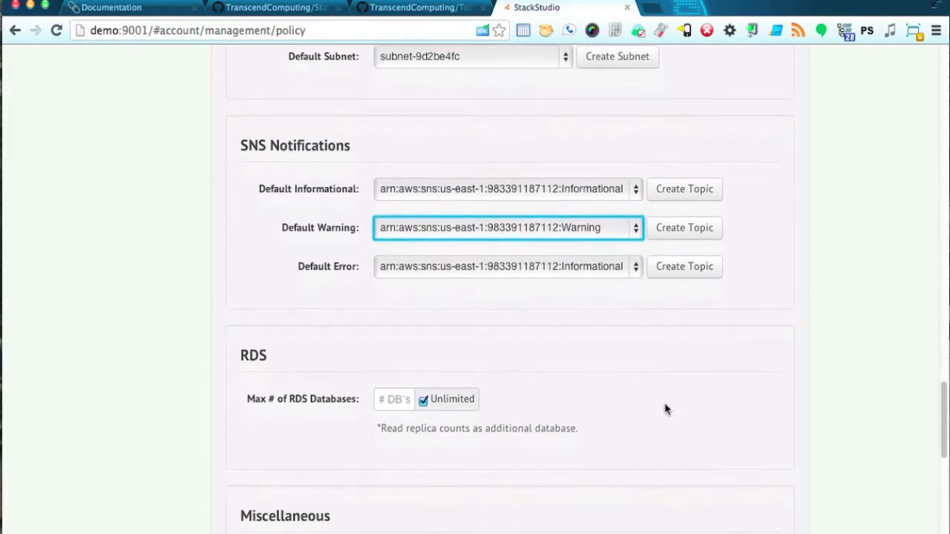
pyautogui.scroll(-1, 664, 409)
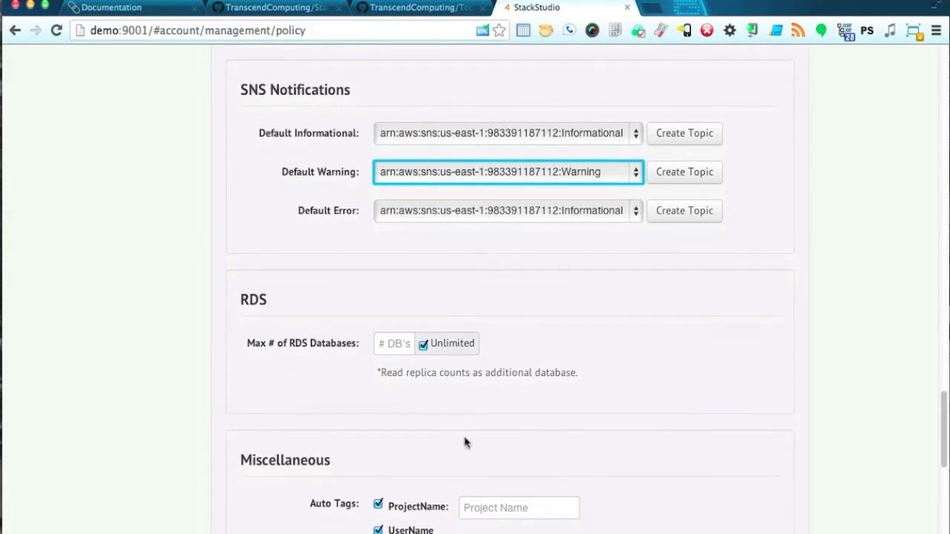
pyautogui.scroll(-4, 601, 389)
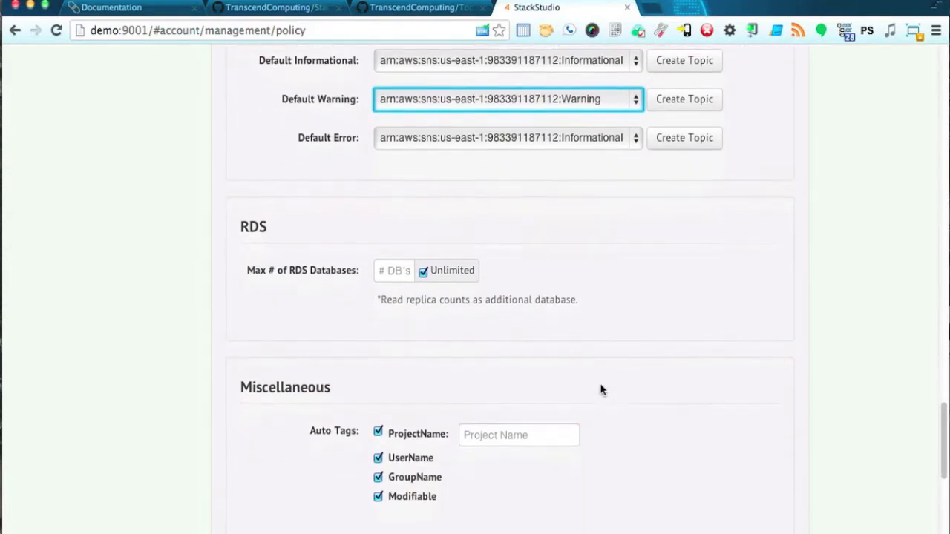
pyautogui.scroll(-2, 603, 391)
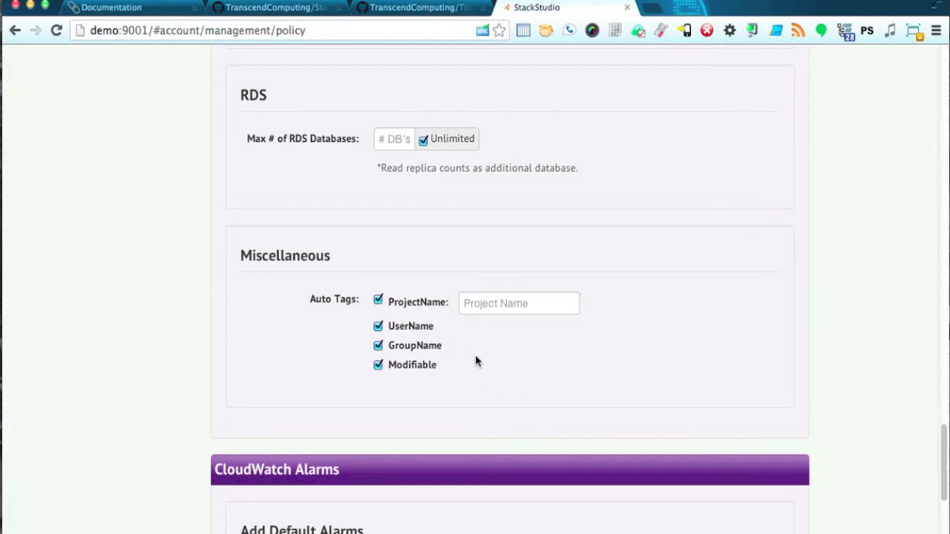
pyautogui.scroll(-2, 476, 359)
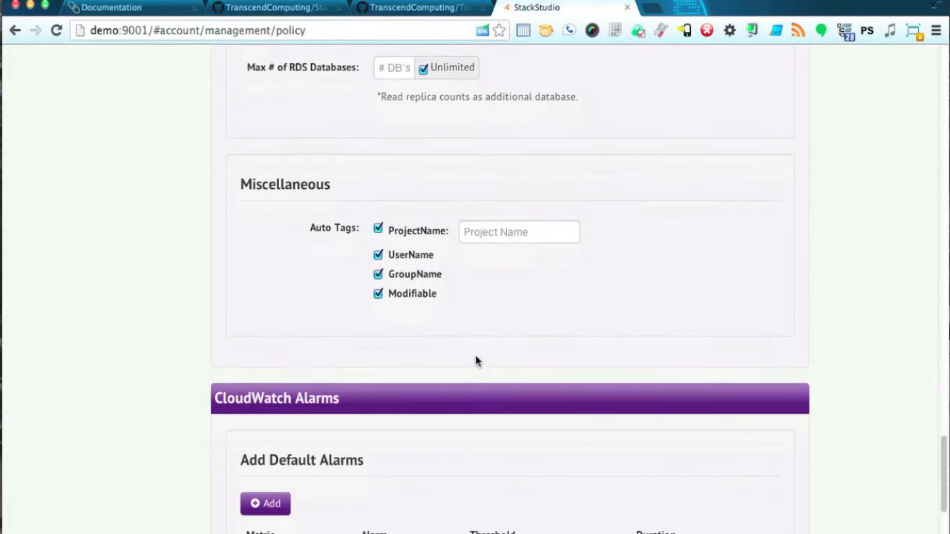
pyautogui.scroll(-5, 476, 361)
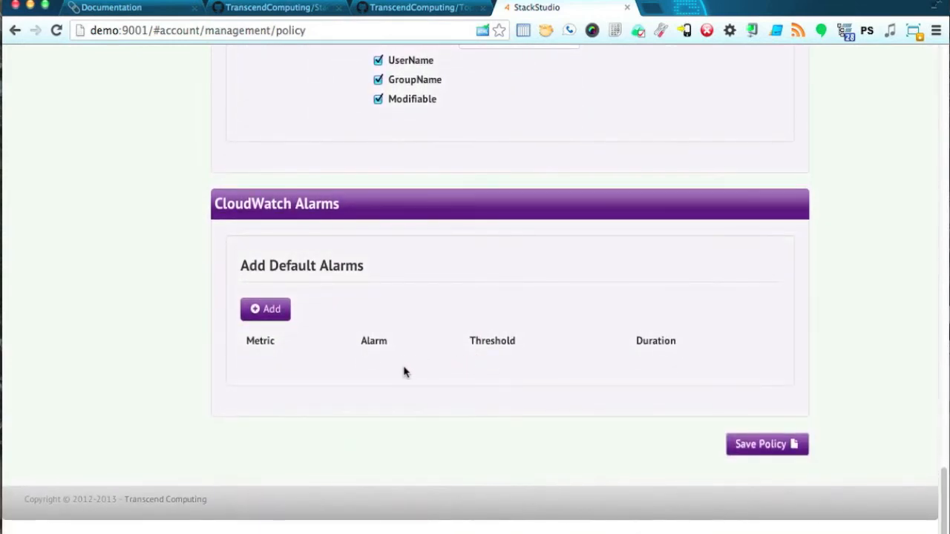
# Start a default CloudWatch alarm on the CPUUtilization metric with threshold 95.
pyautogui.click(267, 311)
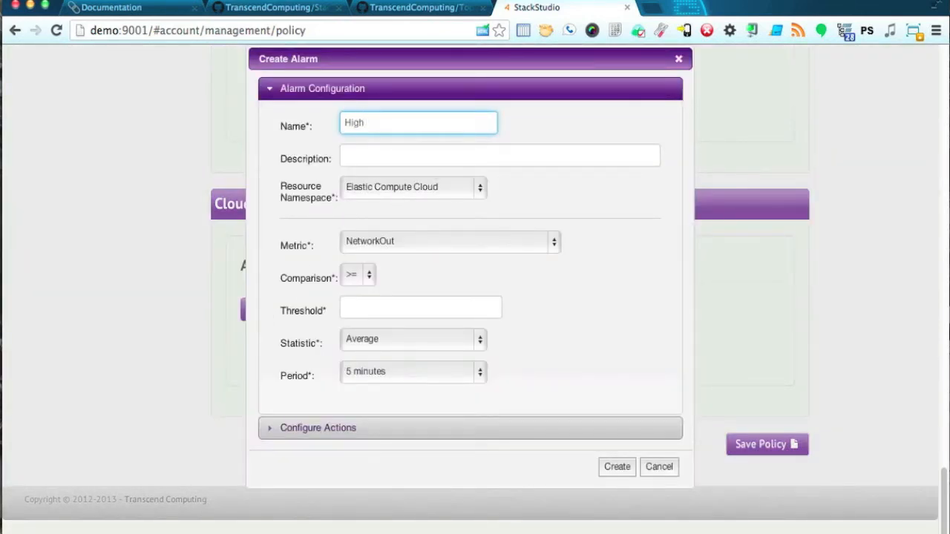
pyautogui.click(443, 151)
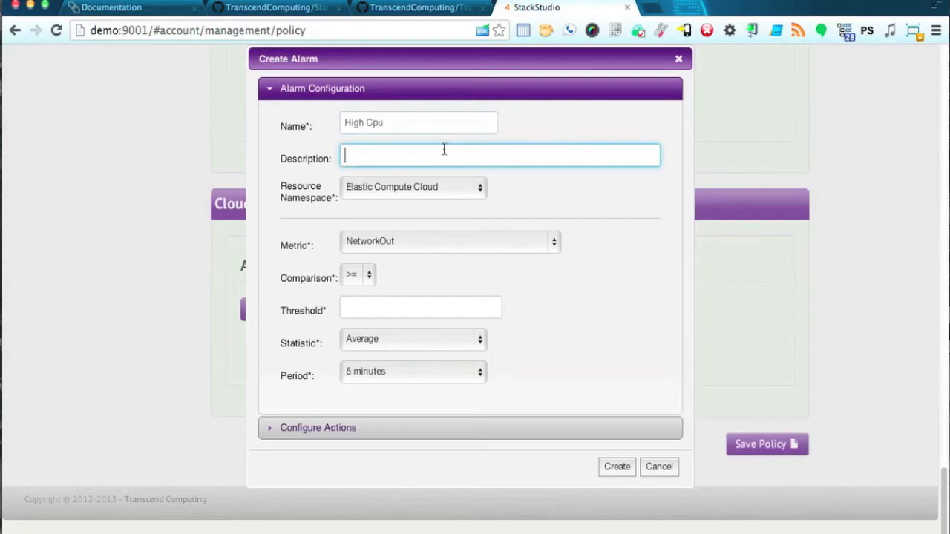
pyautogui.click(418, 244)
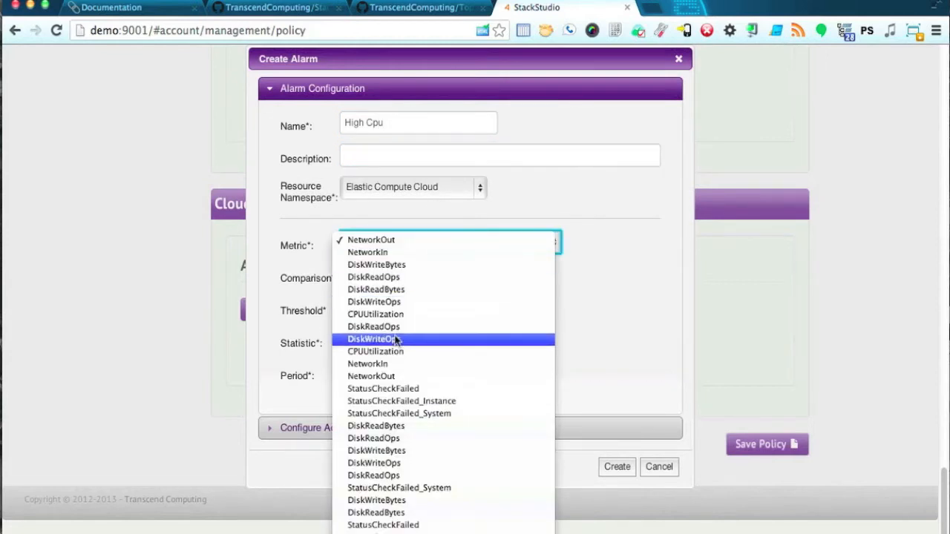
pyautogui.click(393, 351)
pyautogui.click(412, 306)
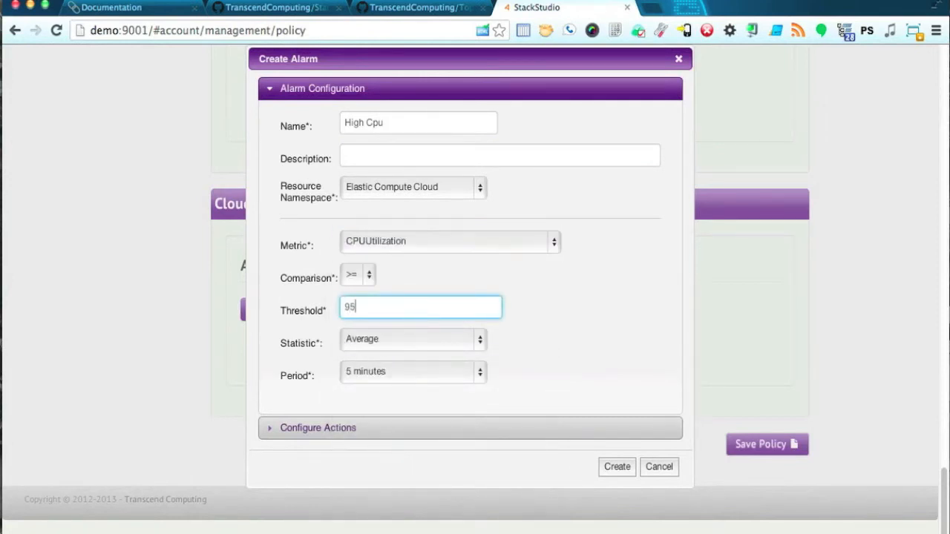
# Add the Warning SNS topic as the alarm's action, create it, and save the NewDevOps policy.
pyautogui.click(509, 429)
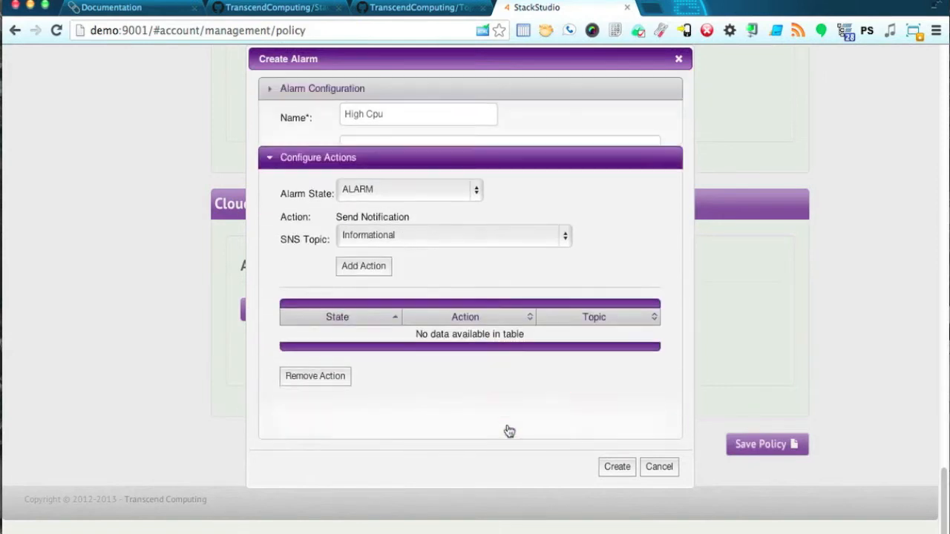
pyautogui.click(426, 199)
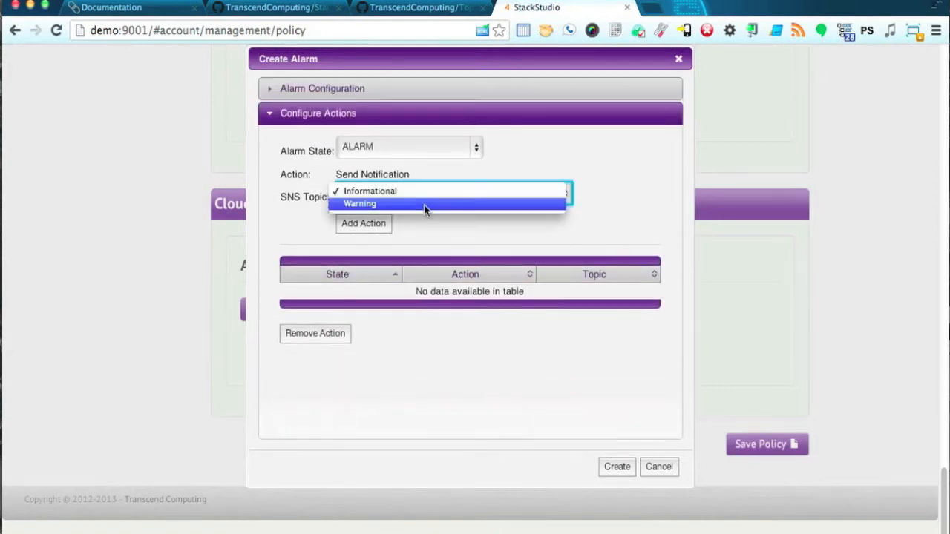
pyautogui.click(423, 204)
pyautogui.click(371, 225)
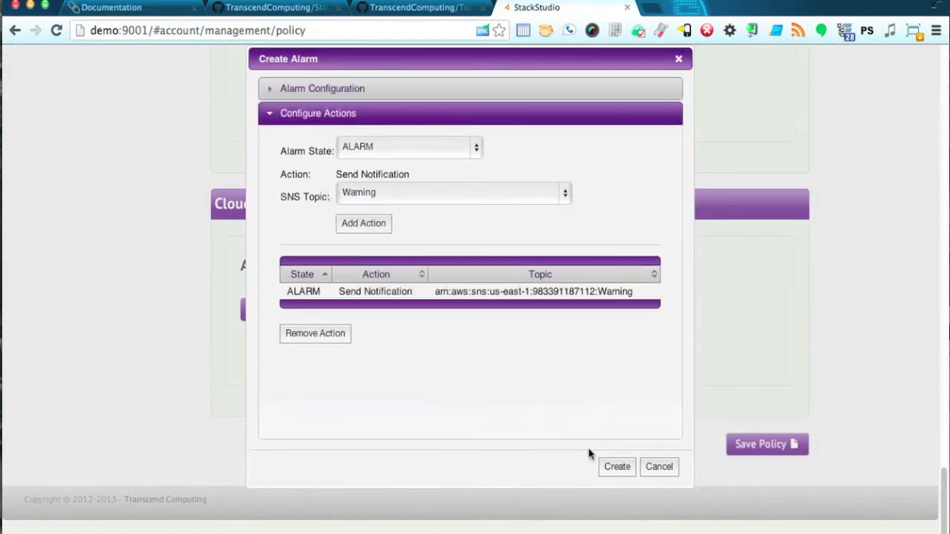
pyautogui.click(617, 467)
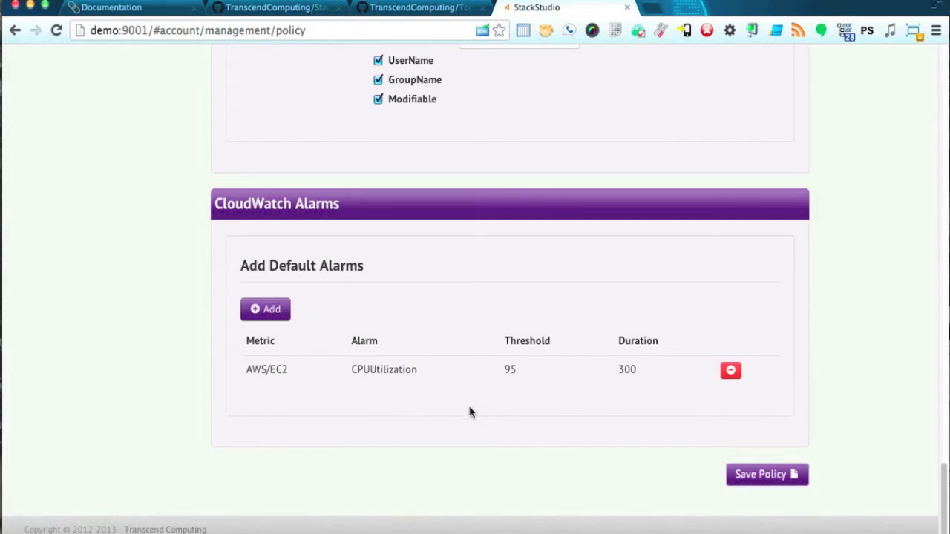
pyautogui.click(754, 475)
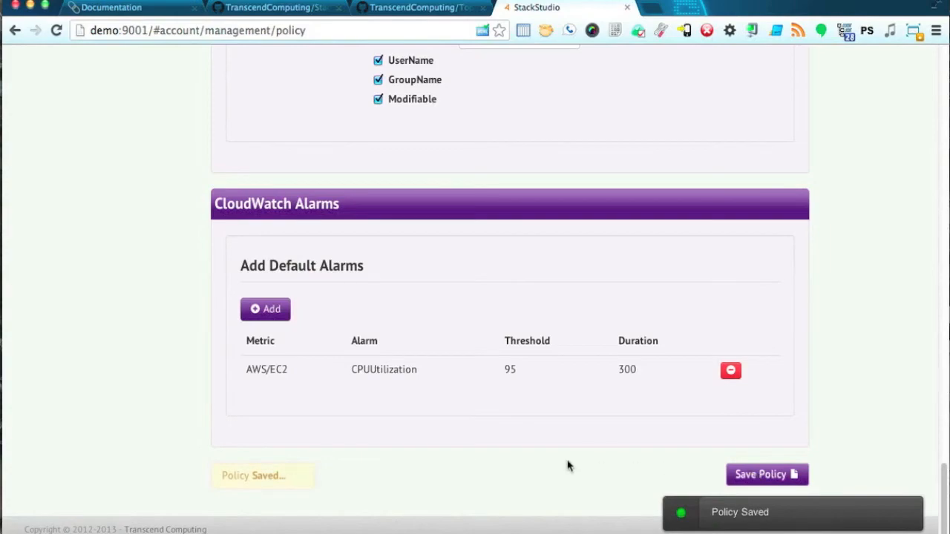
pyautogui.scroll(15, 524, 455)
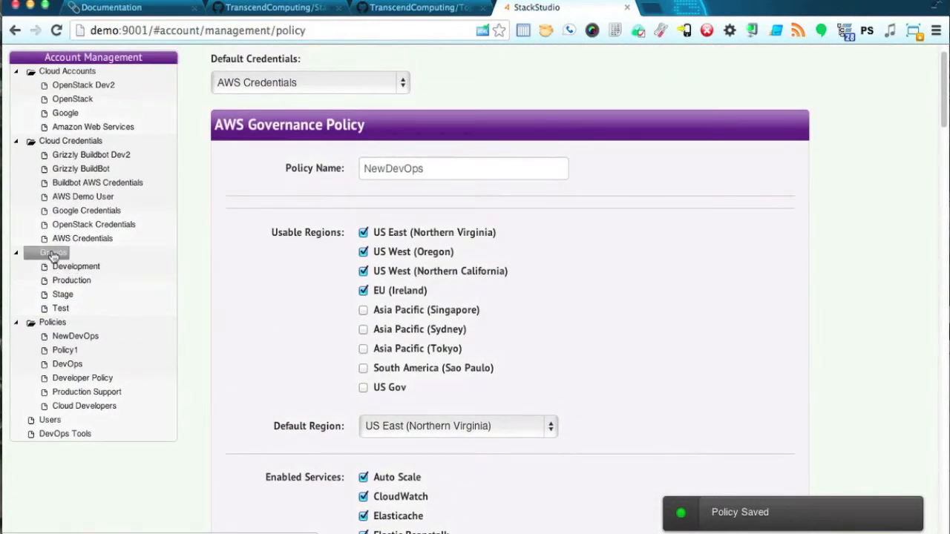
# Set the Development group's governance policy to NewDevOps, then go to Cloud Management.
pyautogui.click(52, 253)
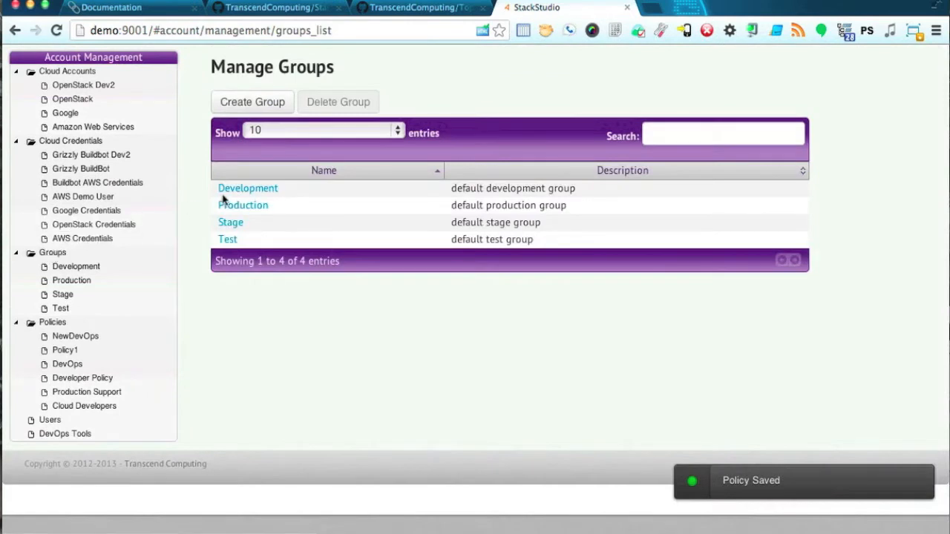
pyautogui.click(248, 190)
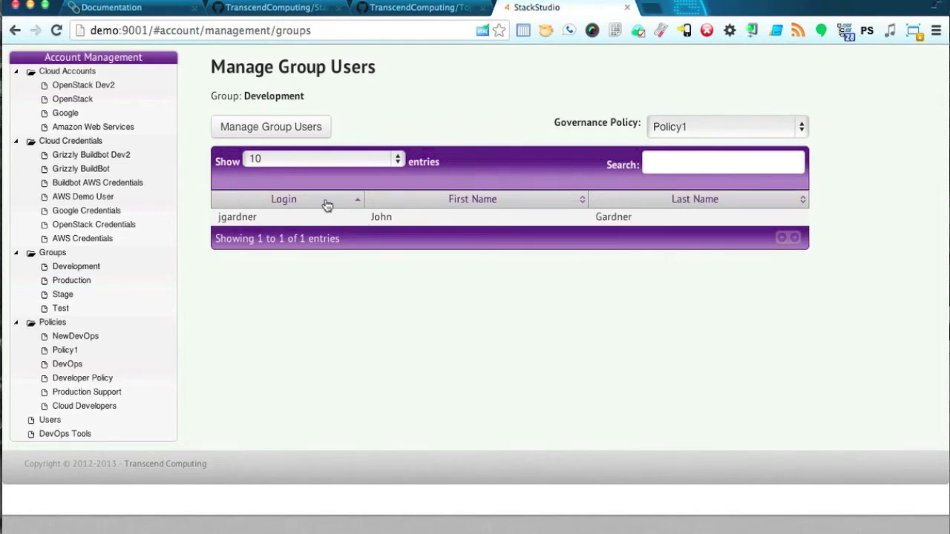
pyautogui.click(691, 129)
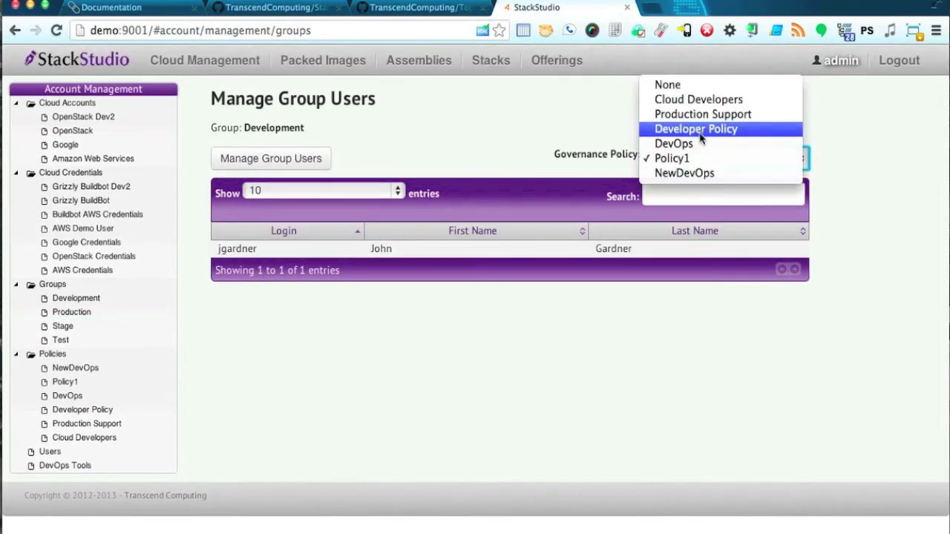
pyautogui.click(714, 172)
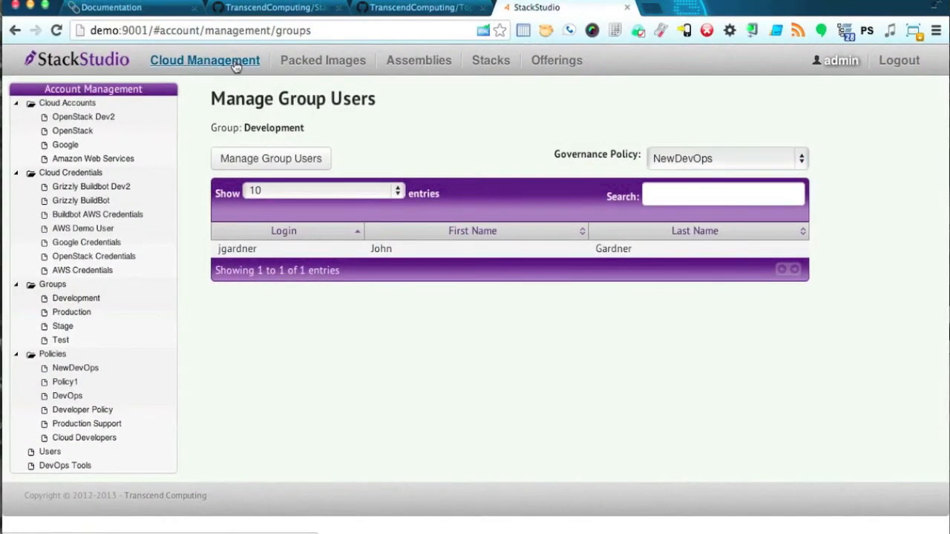
pyautogui.click(234, 62)
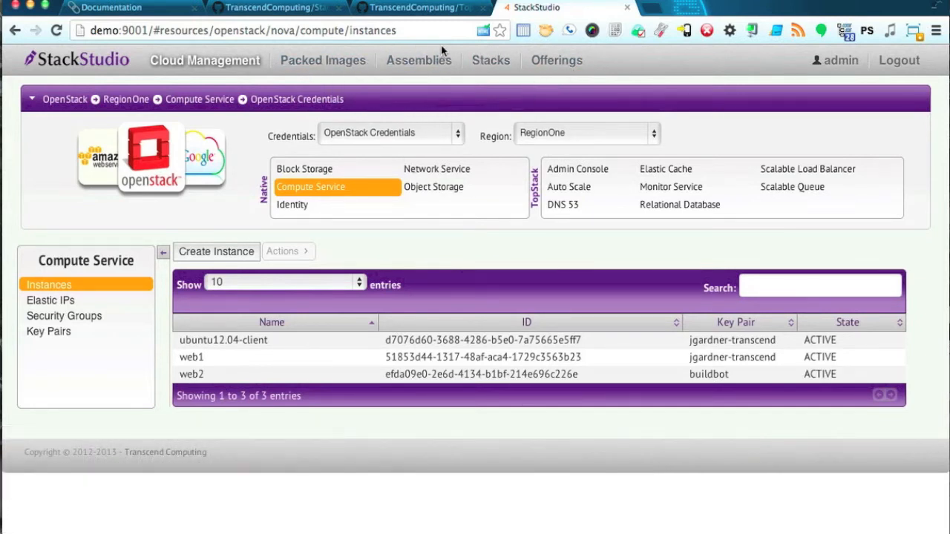
# Start a new packed image template named MyBaseImage targeting AWS and Openstack.
pyautogui.click(332, 67)
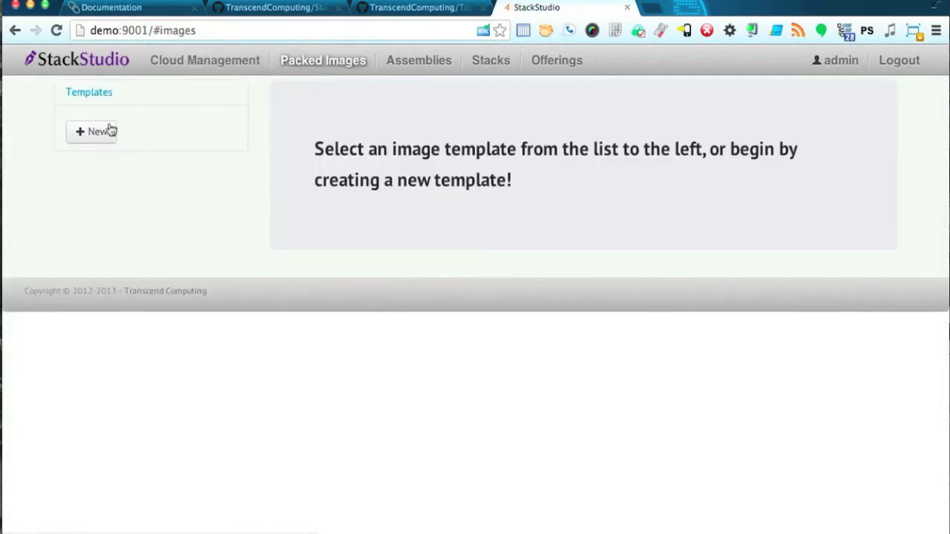
pyautogui.click(93, 133)
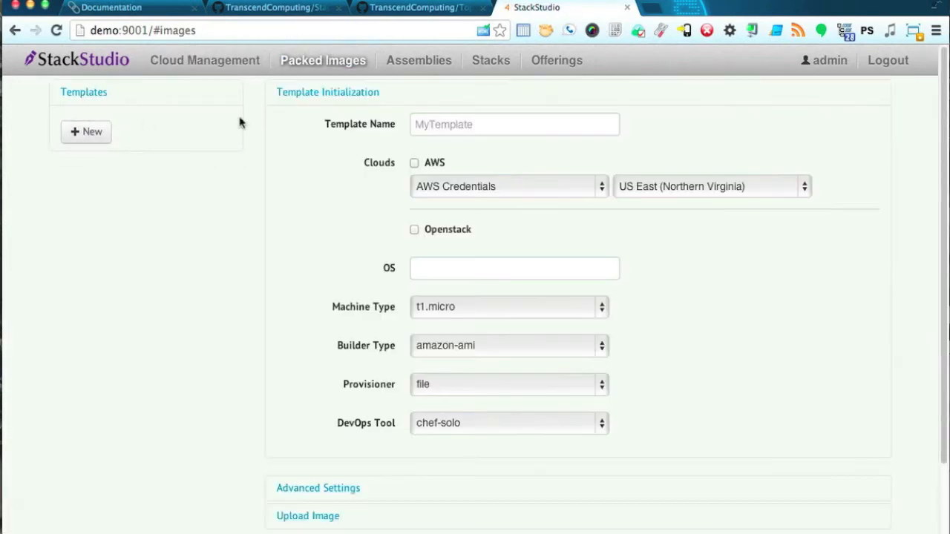
pyautogui.click(482, 126)
pyautogui.write('MyBaseImage')
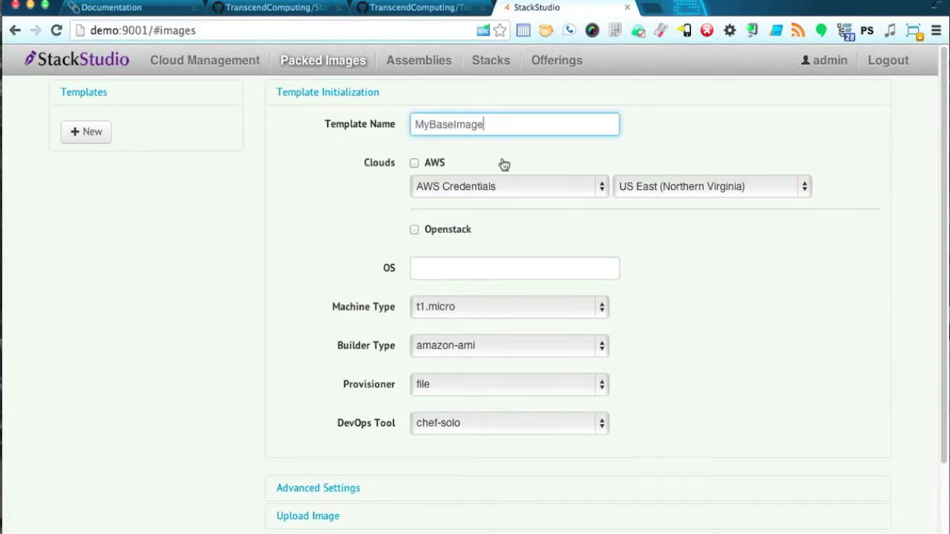
pyautogui.click(414, 163)
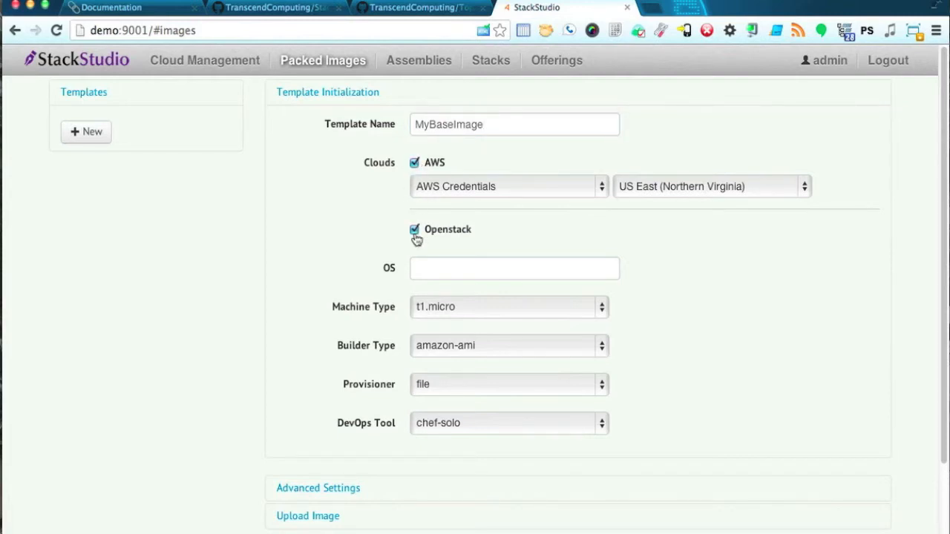
# Choose Ubuntu Server 12.04.1 LTS 64-bit as the OS and keep t1.micro as machine type.
pyautogui.click(440, 269)
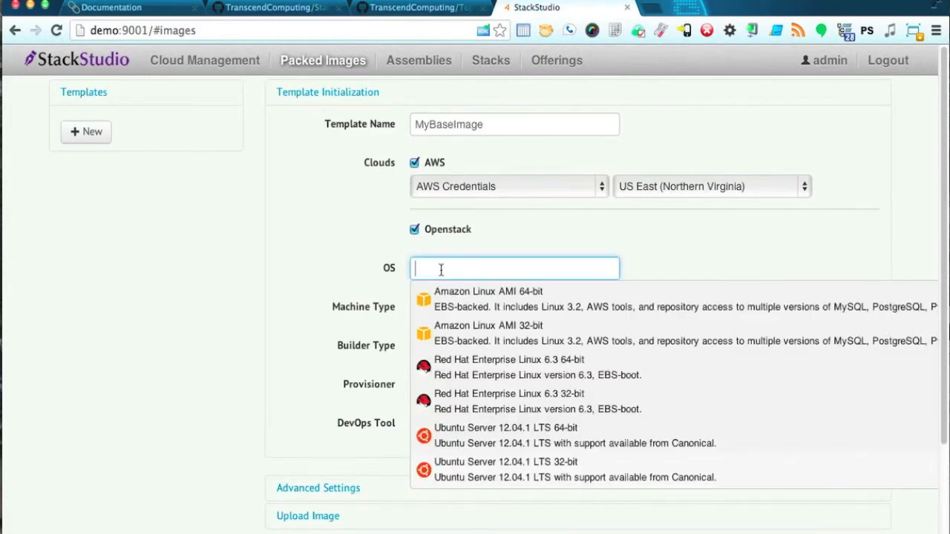
pyautogui.click(447, 435)
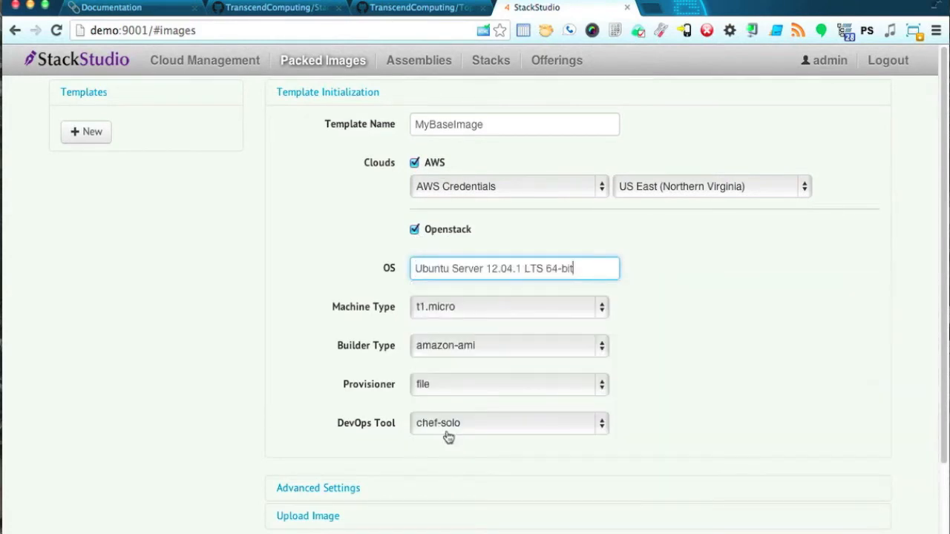
pyautogui.click(529, 313)
pyautogui.click(651, 350)
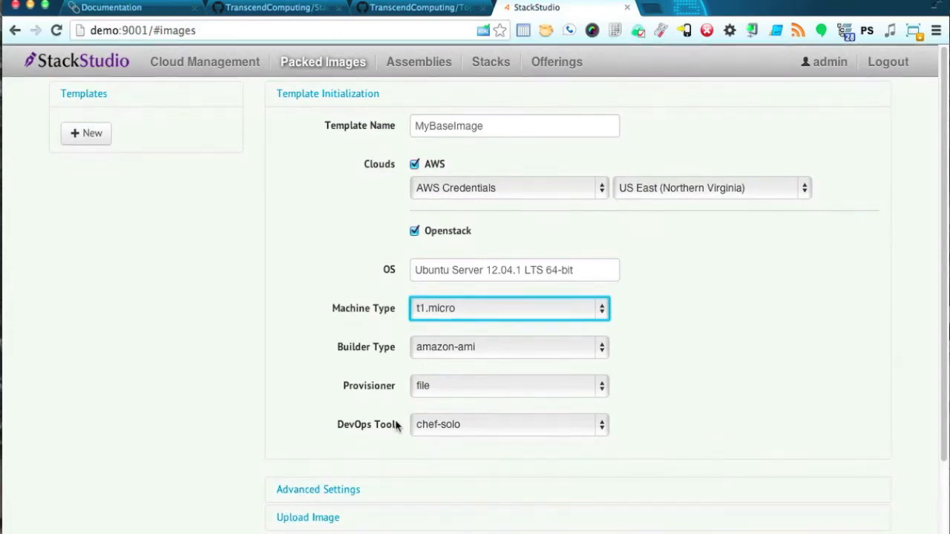
# Create assembly MyAssembly1 using OpenStack Credentials and the Transcend Base 2013-10 image.
pyautogui.click(414, 60)
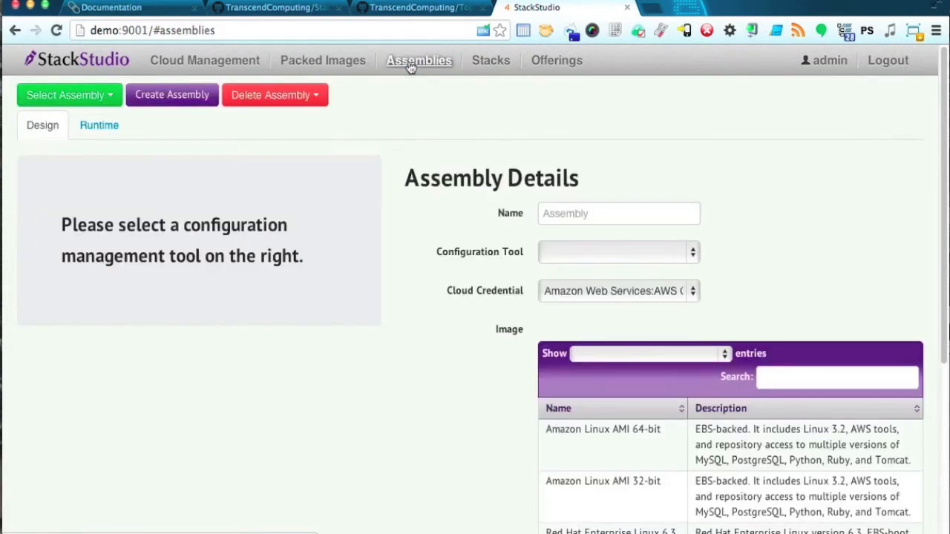
pyautogui.click(611, 209)
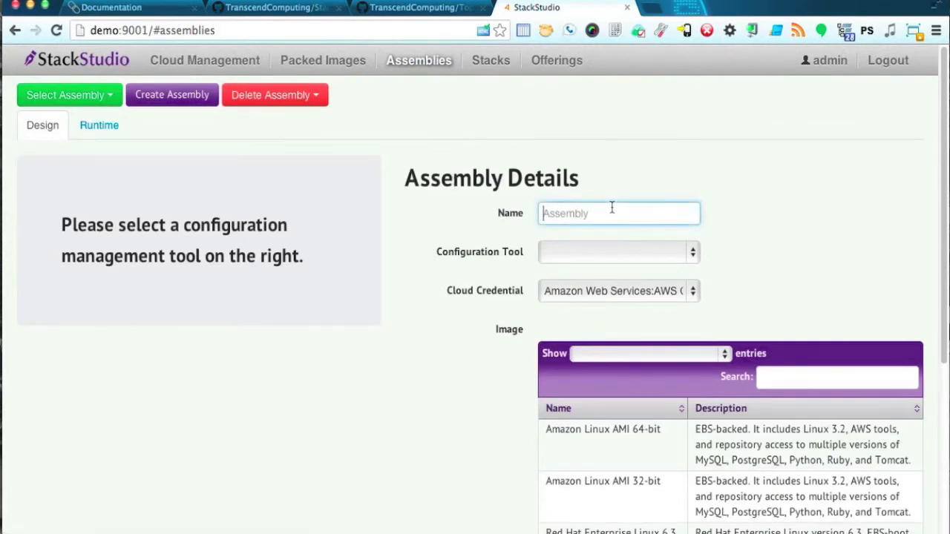
pyautogui.write('MyAssembly1')
pyautogui.click(614, 294)
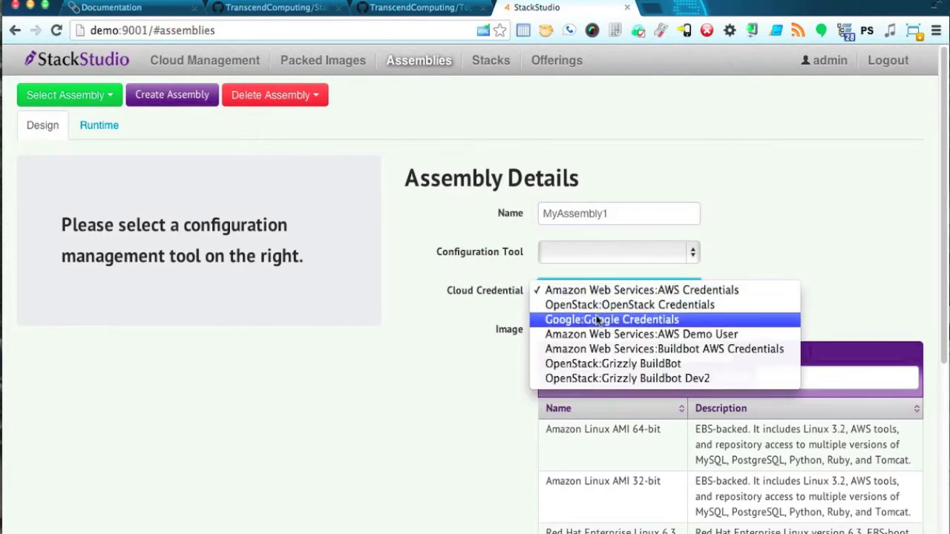
pyautogui.click(606, 307)
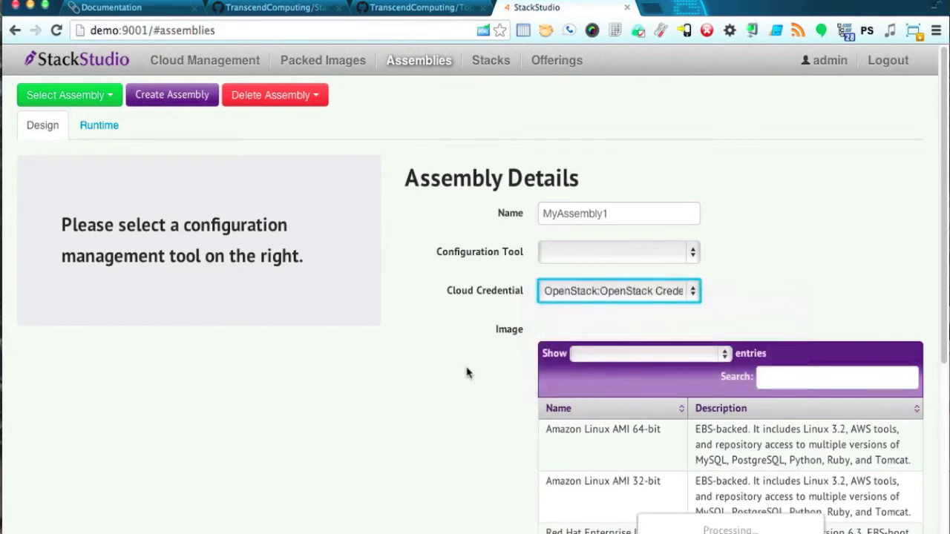
pyautogui.scroll(-2, 471, 388)
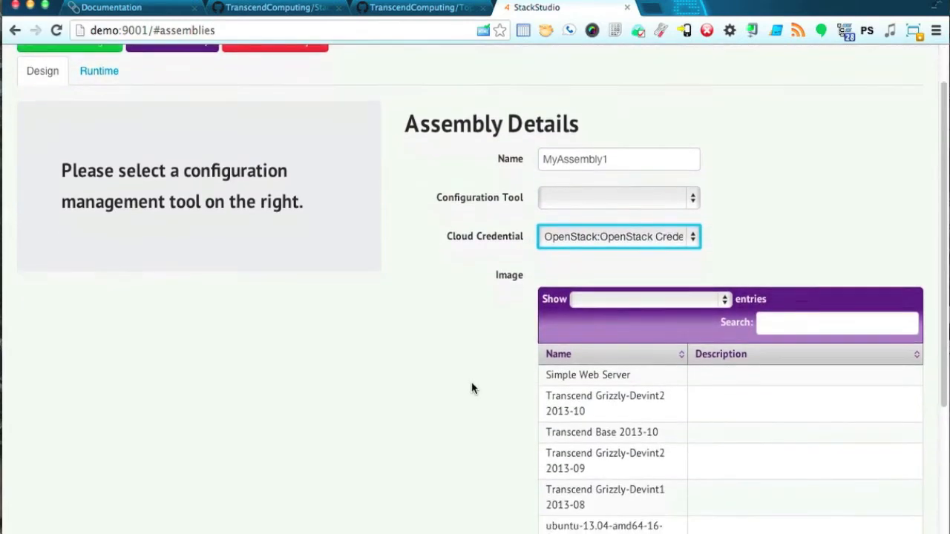
pyautogui.scroll(-3, 472, 388)
pyautogui.click(615, 332)
pyautogui.scroll(5, 479, 315)
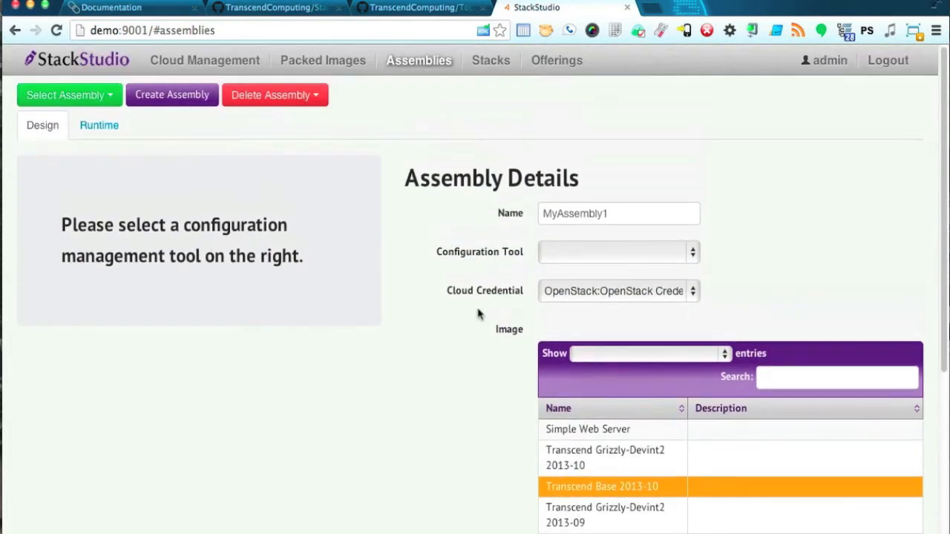
# Set Chef as the assembly's configuration tool.
pyautogui.click(641, 258)
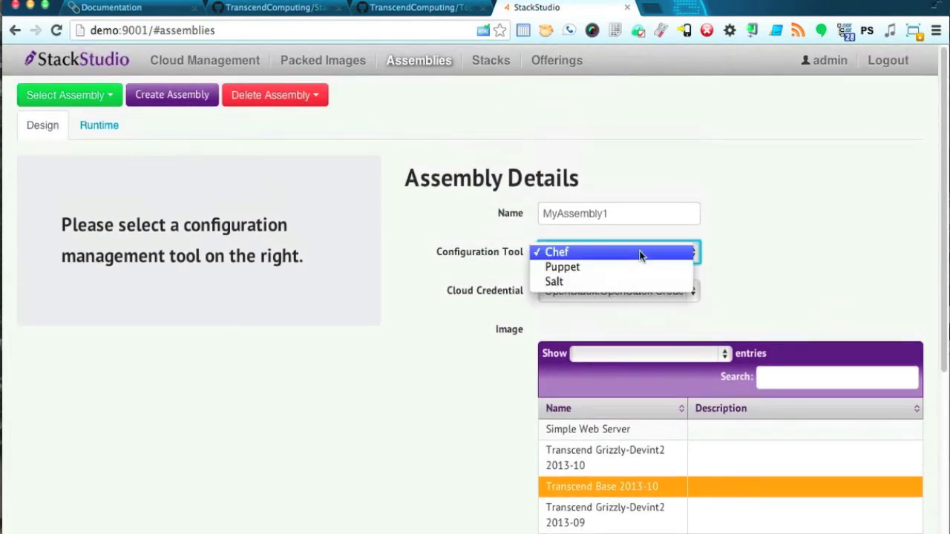
pyautogui.click(641, 253)
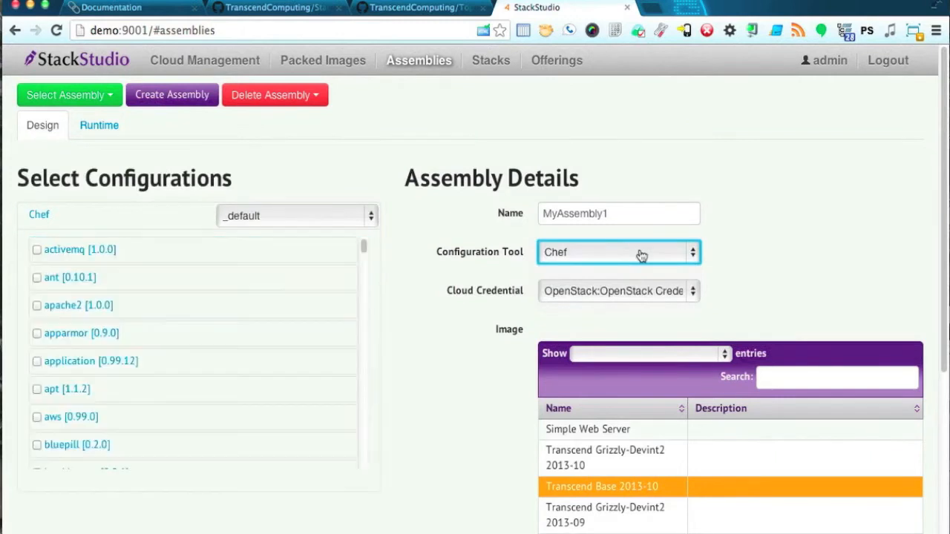
pyautogui.click(641, 255)
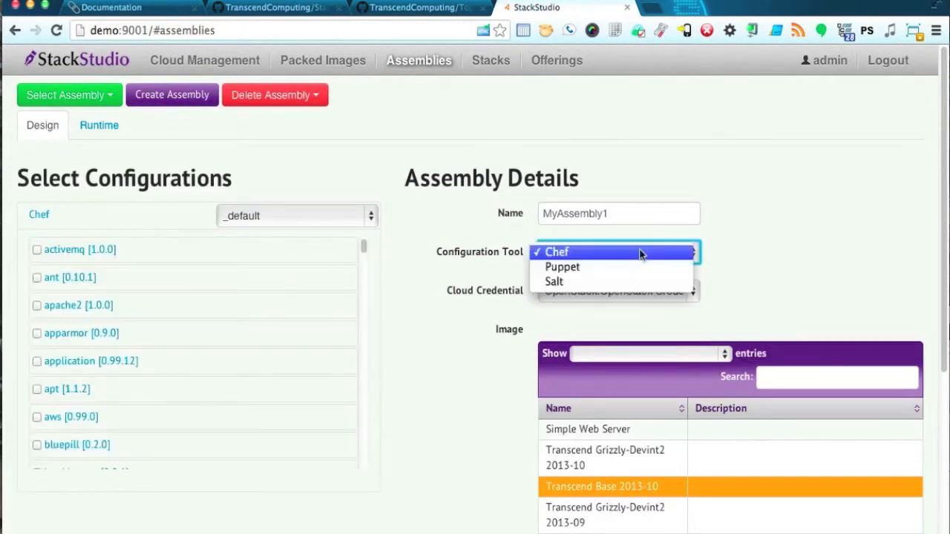
pyautogui.click(757, 294)
# Include the activemq cookbook and ant recipe, then save MyAssembly1.
pyautogui.scroll(-1, 758, 294)
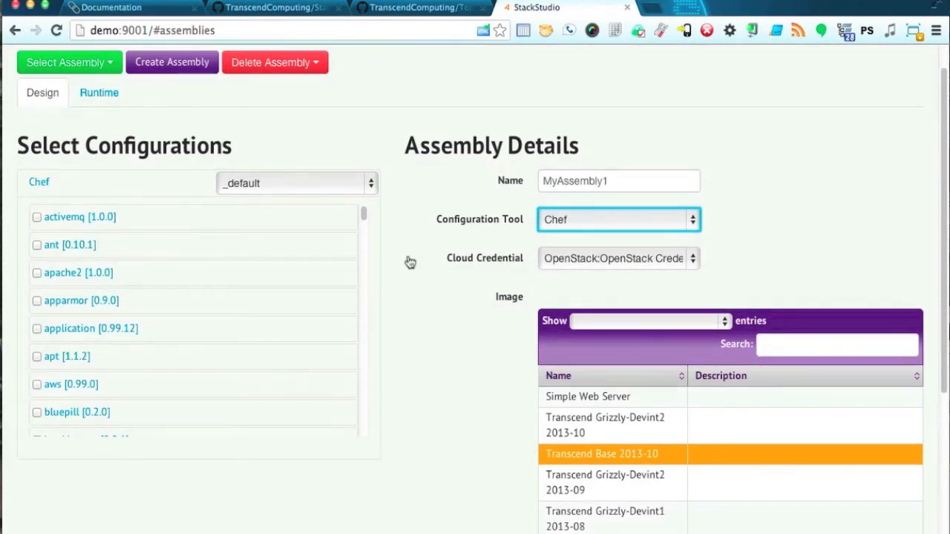
pyautogui.click(37, 218)
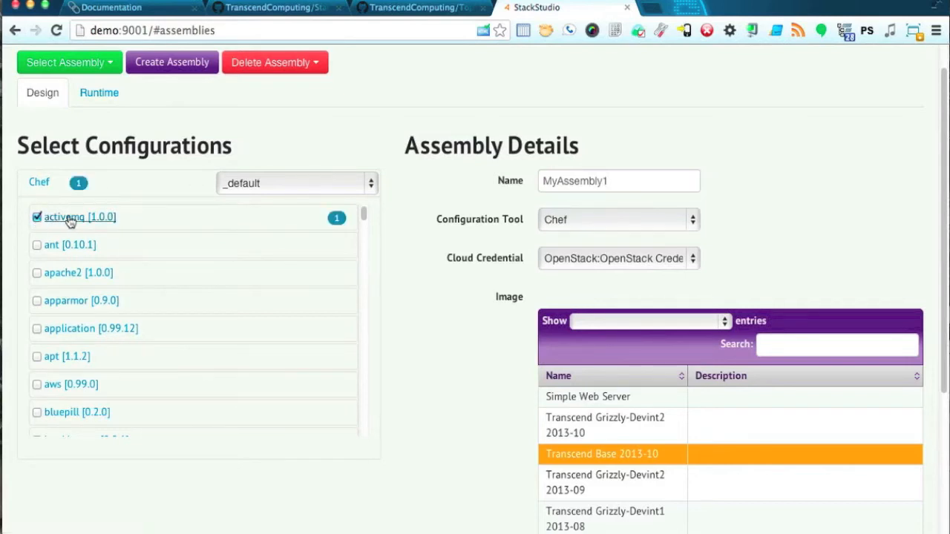
pyautogui.click(57, 247)
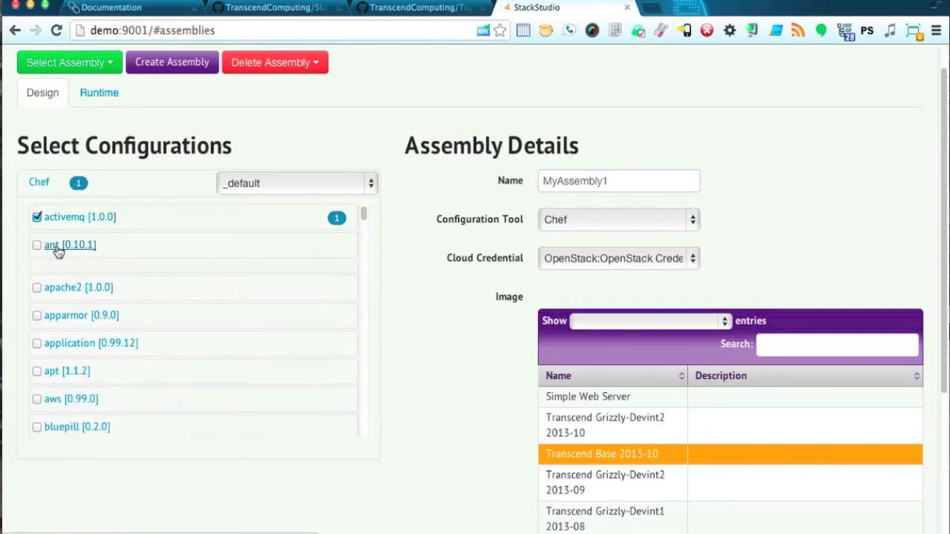
pyautogui.click(48, 274)
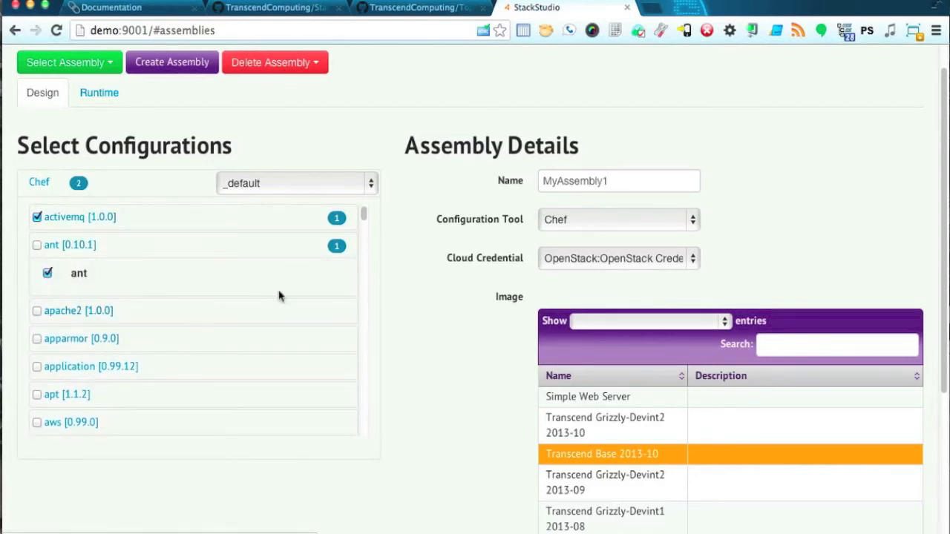
pyautogui.scroll(-5, 434, 355)
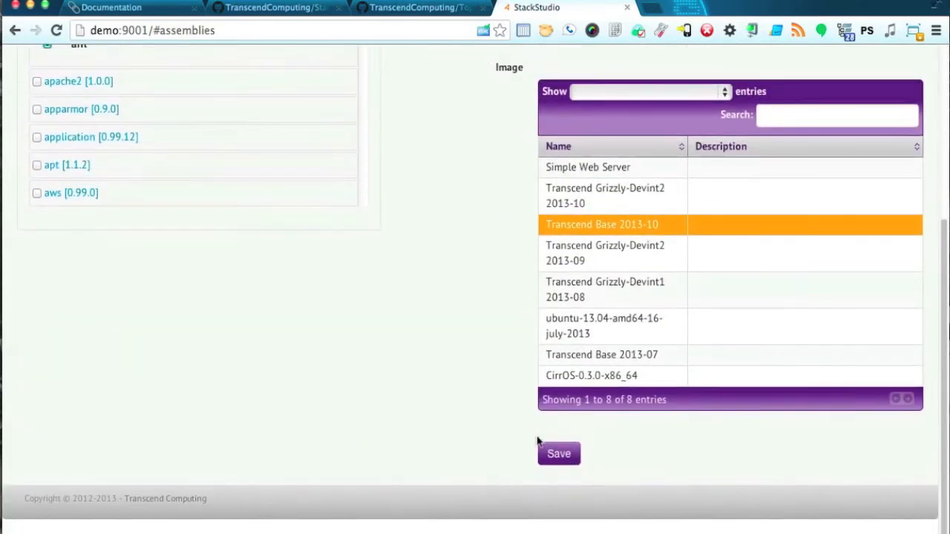
pyautogui.click(559, 455)
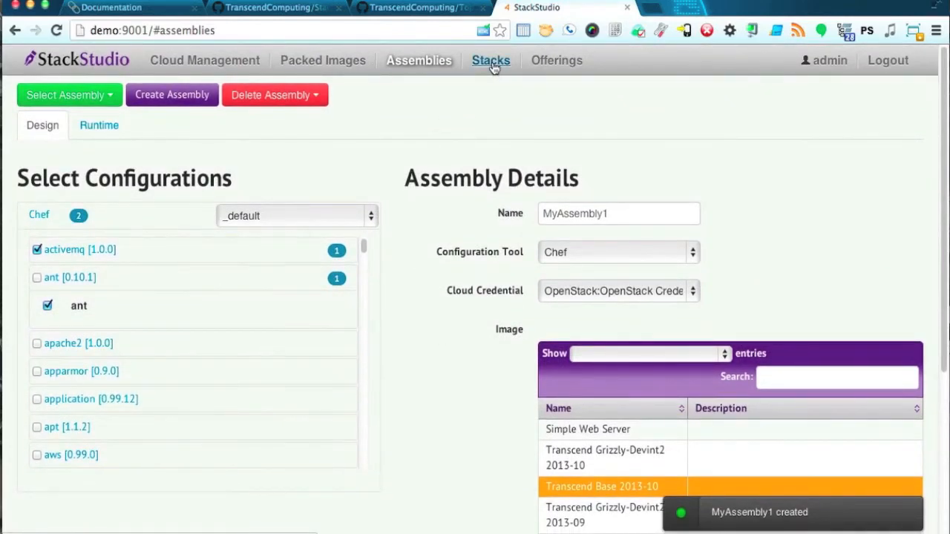
pyautogui.click(491, 62)
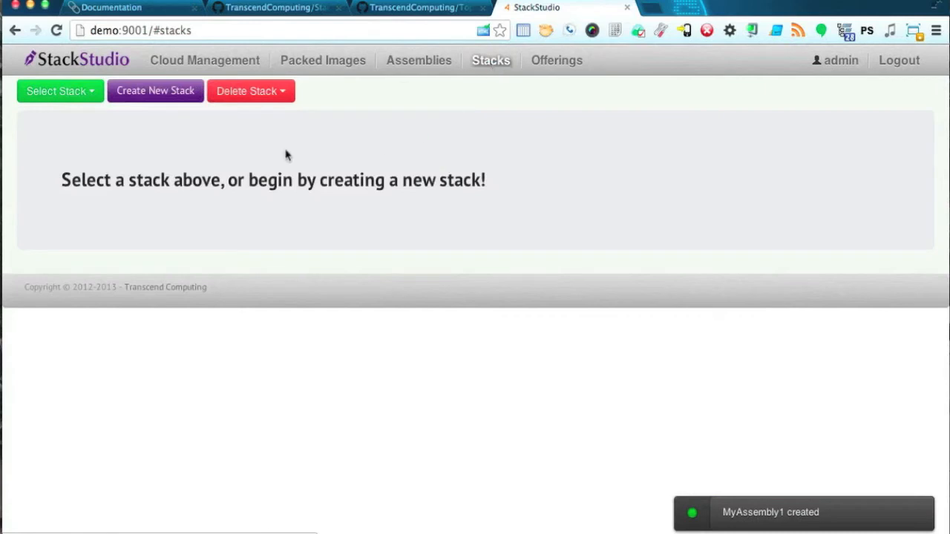
# Load the Stock Quote App stack and scroll through its CloudFormation template.
pyautogui.click(66, 94)
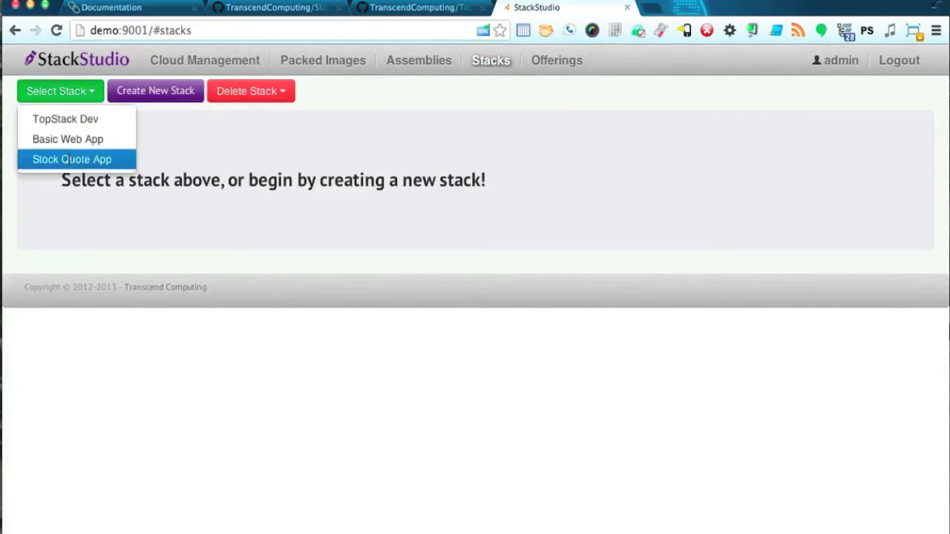
pyautogui.click(69, 159)
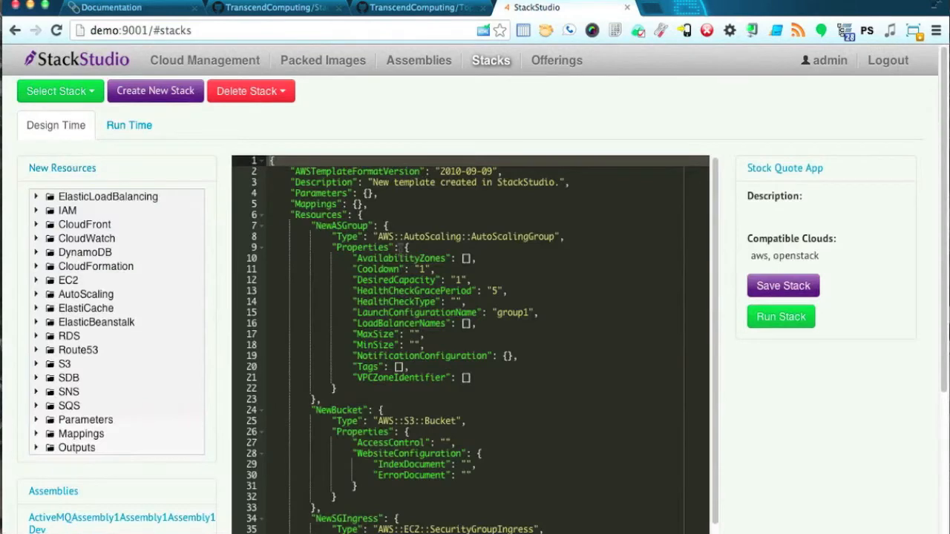
pyautogui.click(401, 248)
pyautogui.scroll(-8, 401, 248)
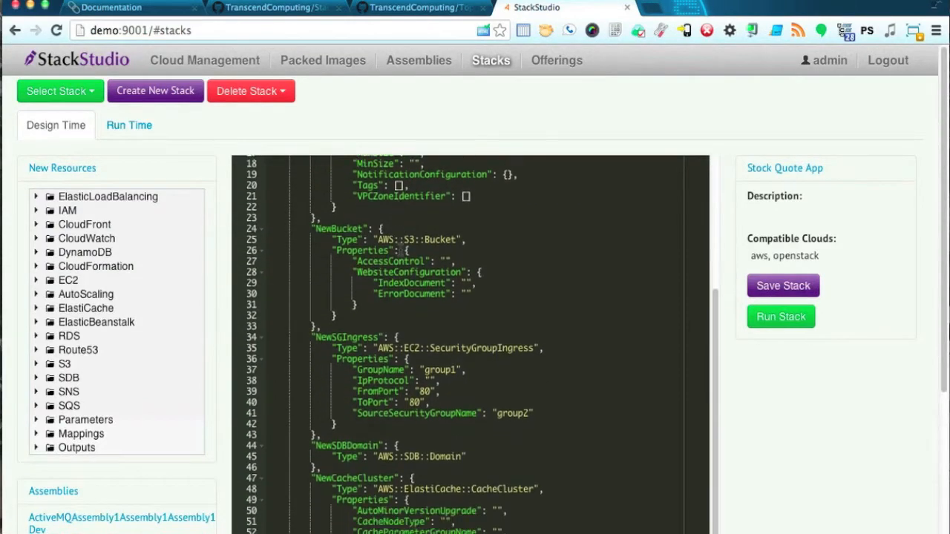
pyautogui.scroll(-3, 401, 251)
pyautogui.scroll(10, 400, 248)
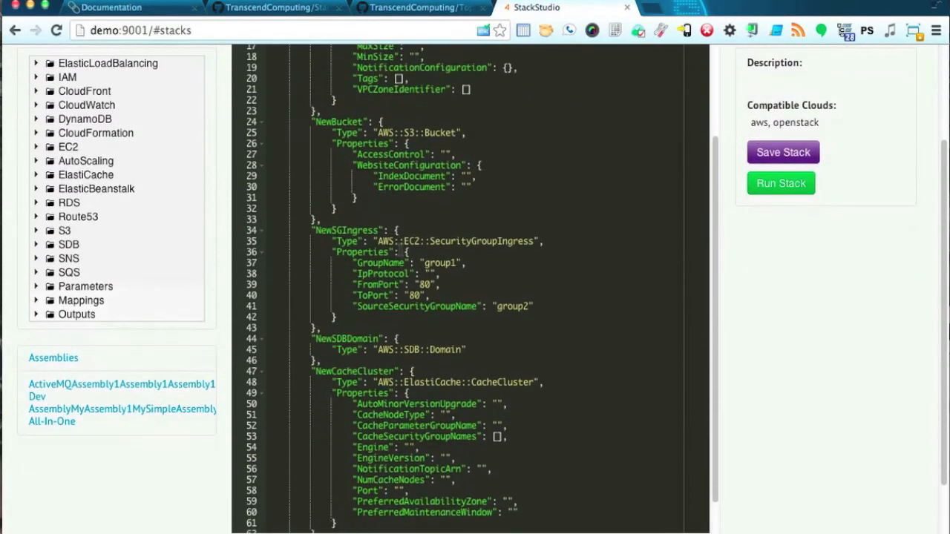
pyautogui.scroll(3, 401, 249)
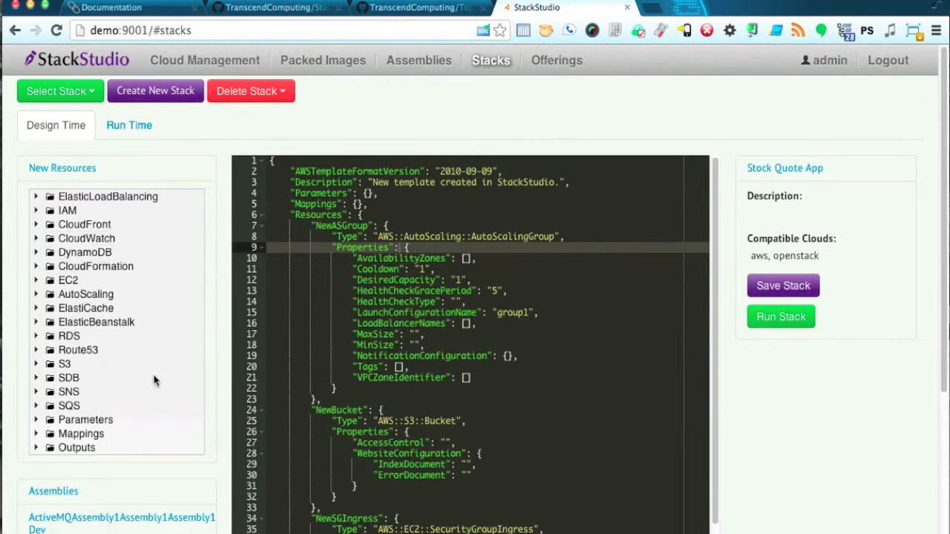
# Add an AutoScaling AS Launch Configuration resource, NewASConfig, to the template.
pyautogui.click(36, 295)
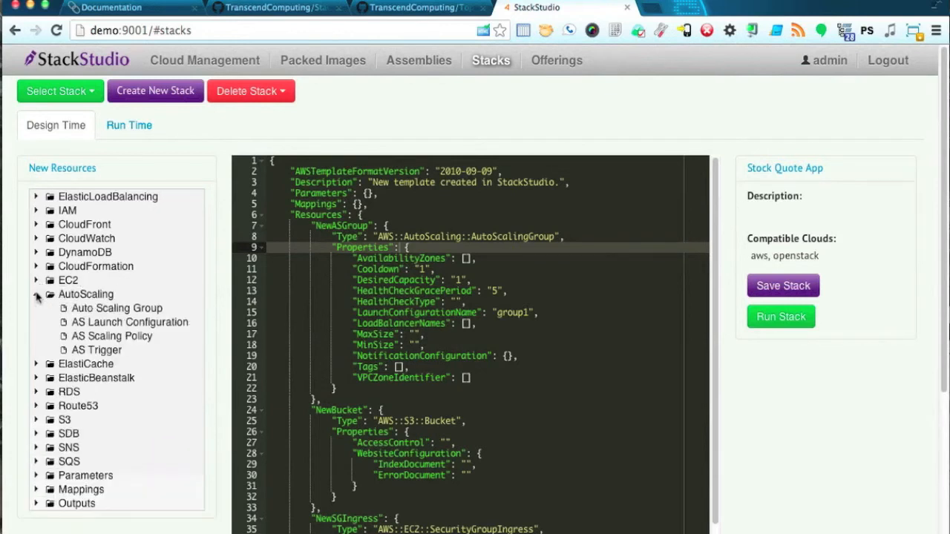
pyautogui.click(119, 322)
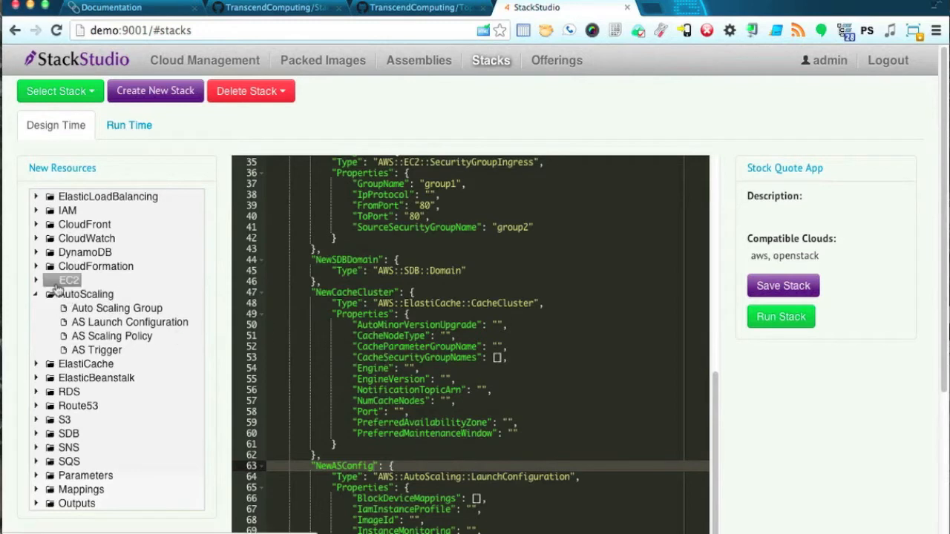
pyautogui.click(39, 294)
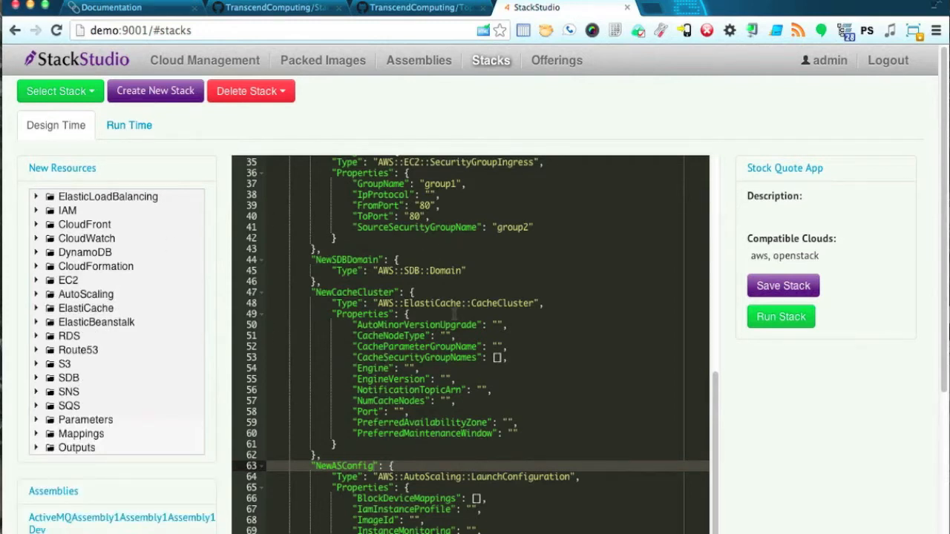
pyautogui.scroll(-3, 454, 313)
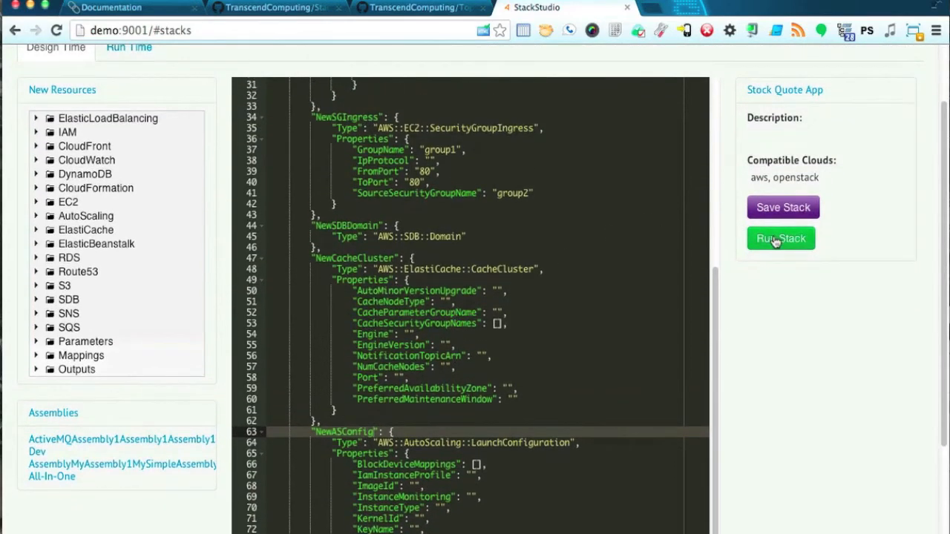
pyautogui.scroll(2, 606, 292)
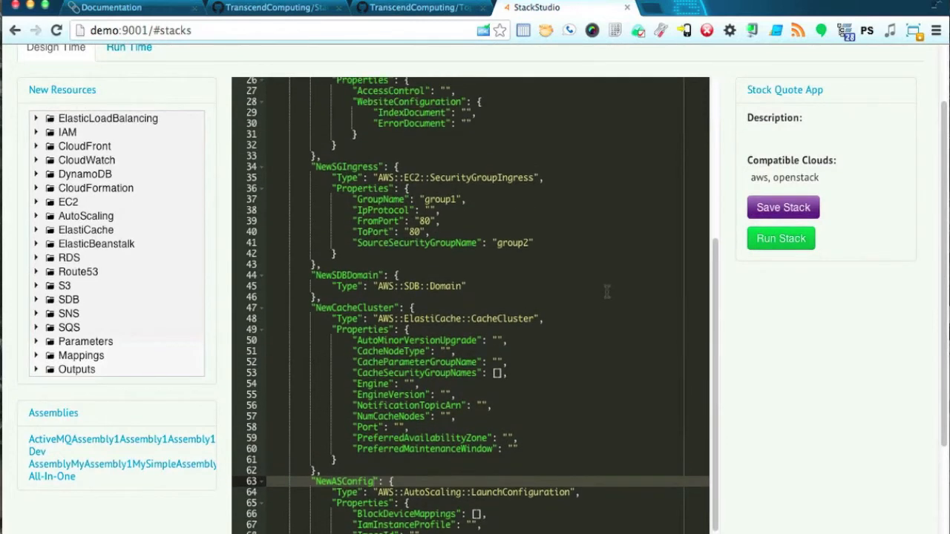
pyautogui.scroll(4, 606, 291)
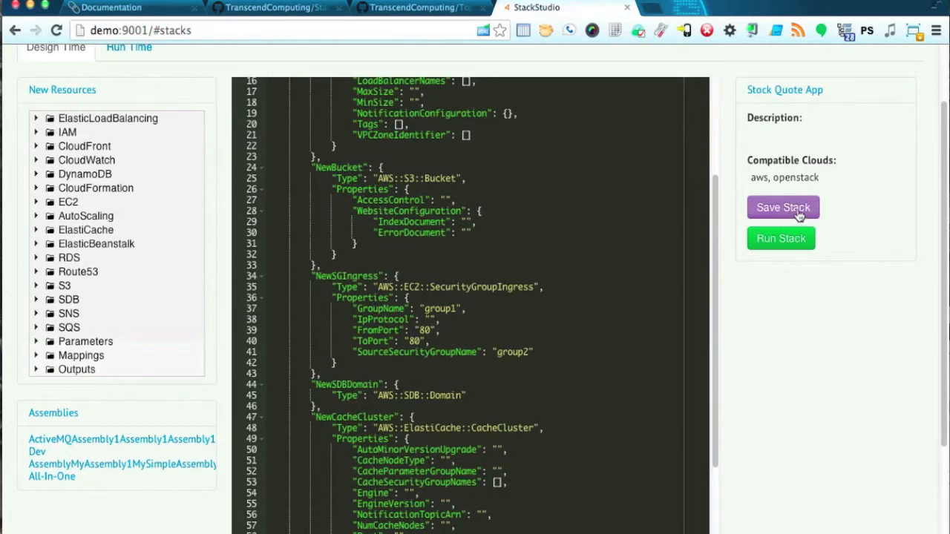
# Save the Stock Quote App stack and return to the template's Resources line.
pyautogui.click(798, 213)
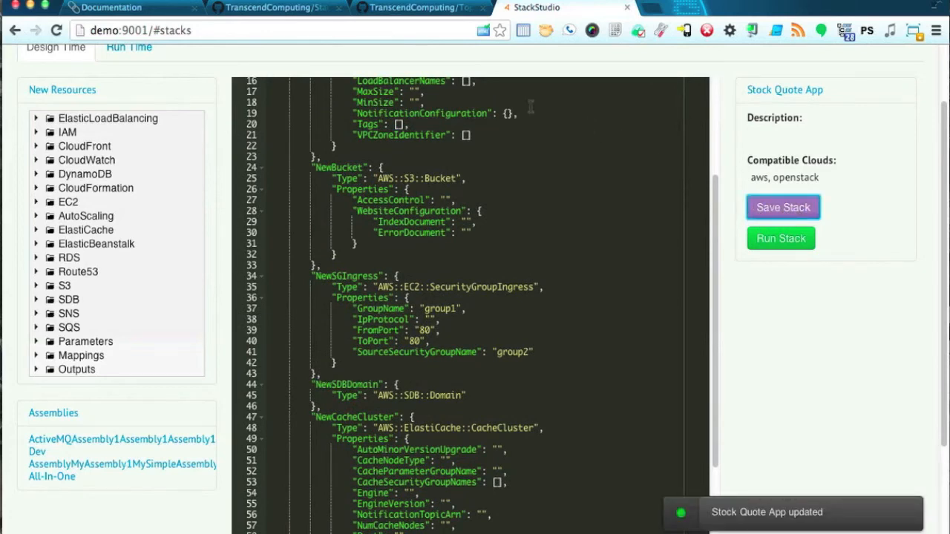
pyautogui.scroll(5, 491, 124)
pyautogui.click(491, 125)
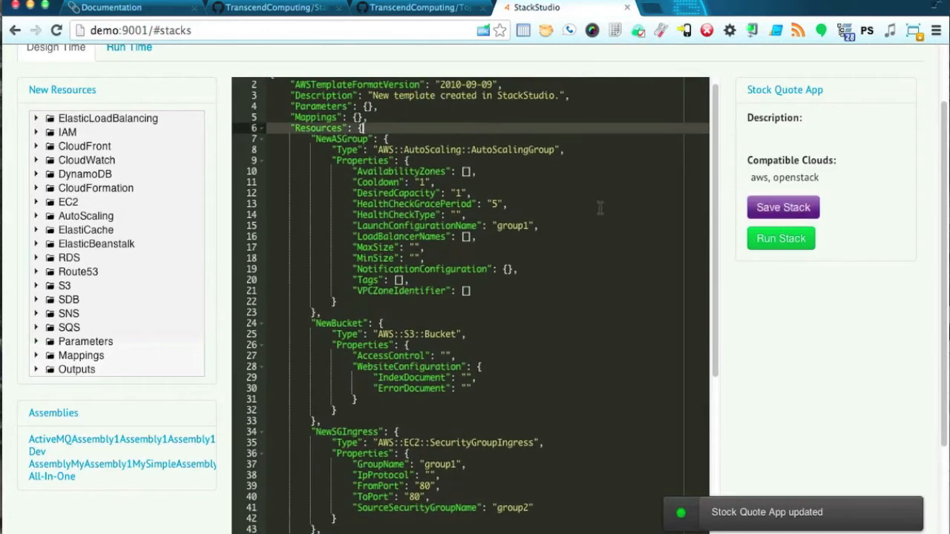
pyautogui.scroll(2, 800, 307)
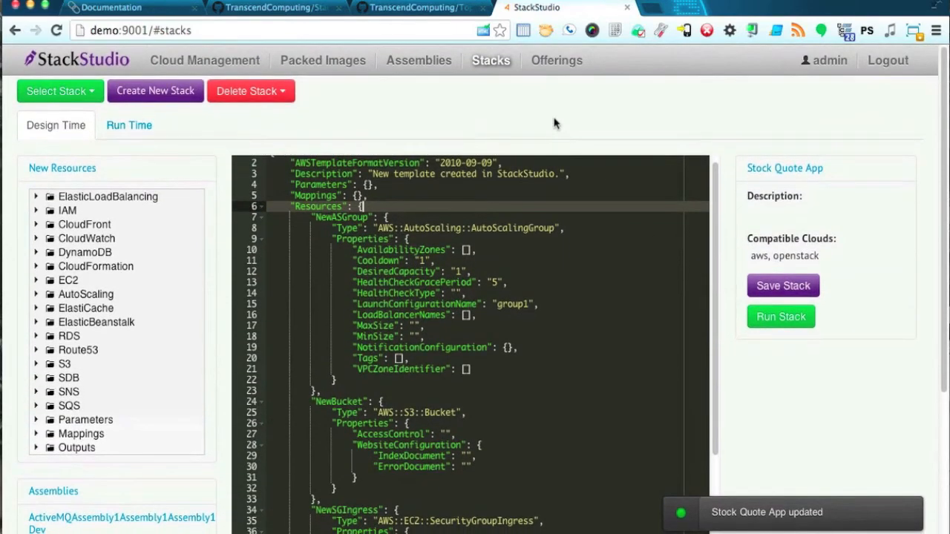
# Load Stock App Offering, review its Basic Web App and Stock Quote App stacks, then view Portfolios.
pyautogui.click(572, 66)
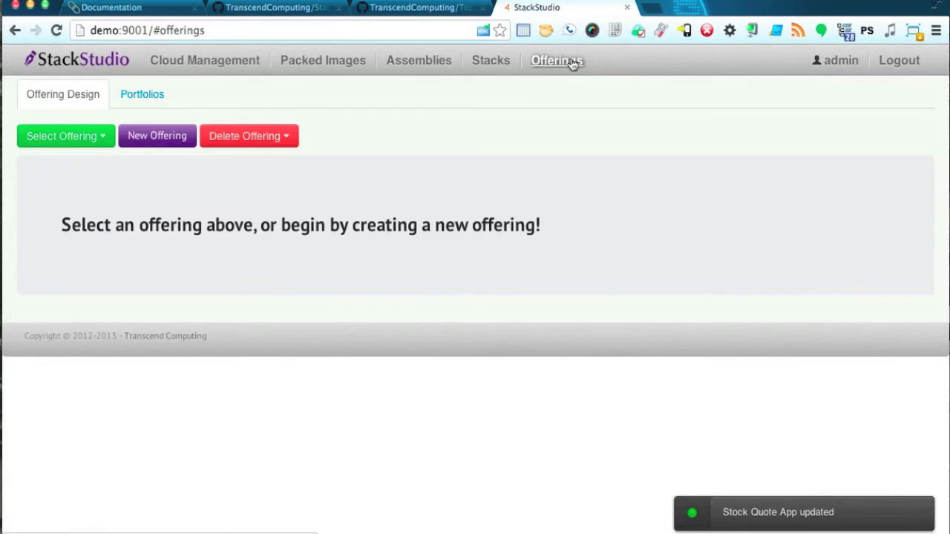
pyautogui.click(87, 146)
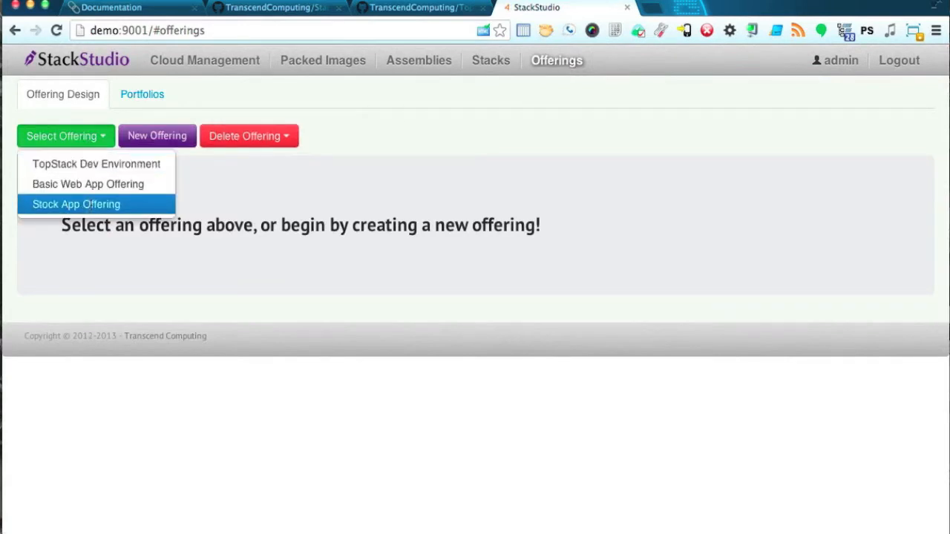
pyautogui.click(93, 205)
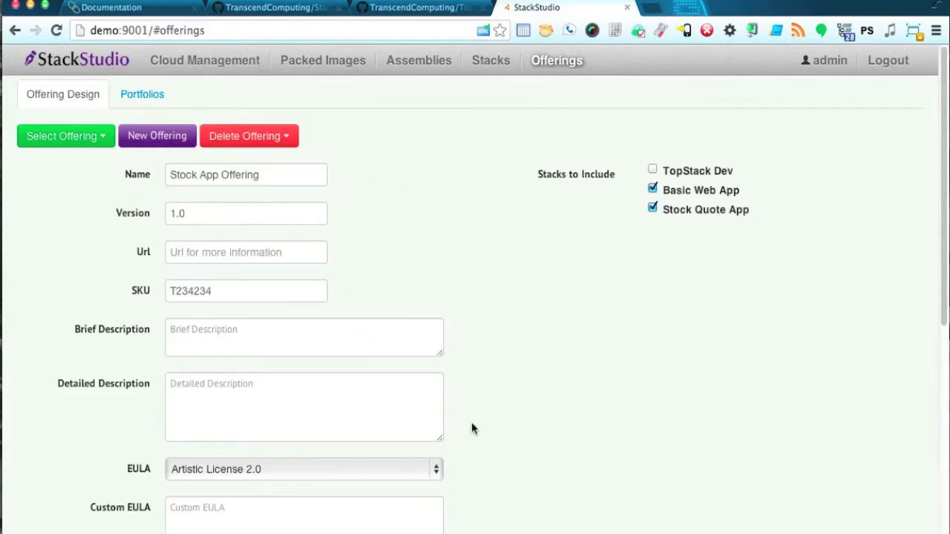
pyautogui.scroll(-3, 509, 423)
pyautogui.scroll(-2, 509, 424)
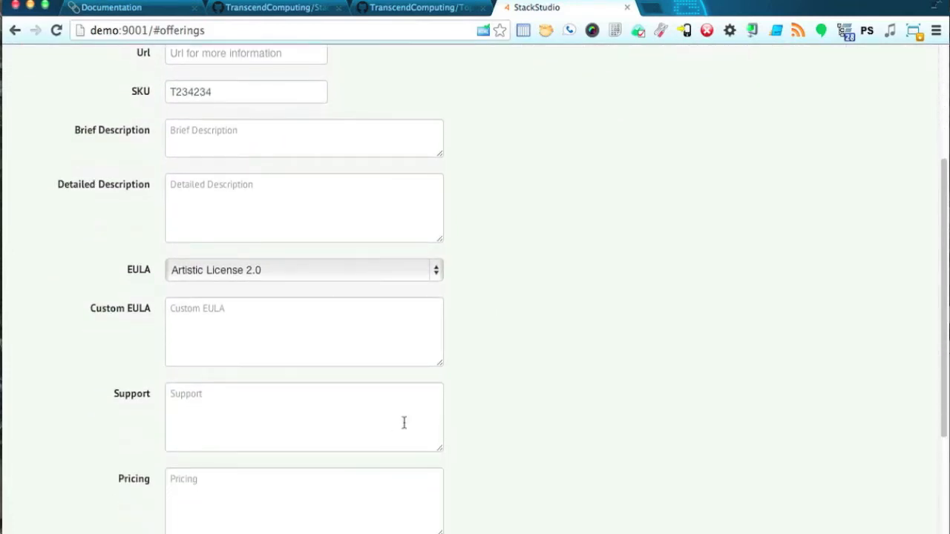
pyautogui.scroll(5, 558, 364)
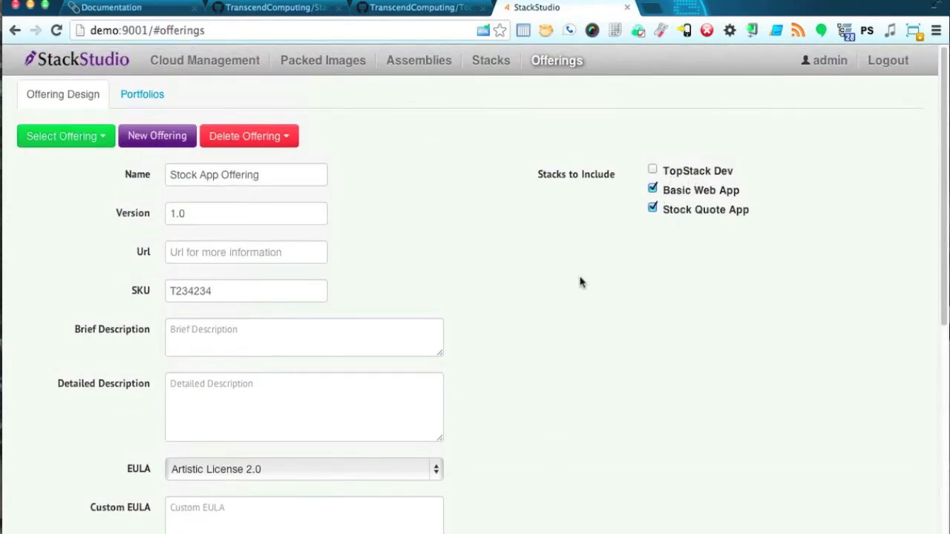
pyautogui.click(132, 103)
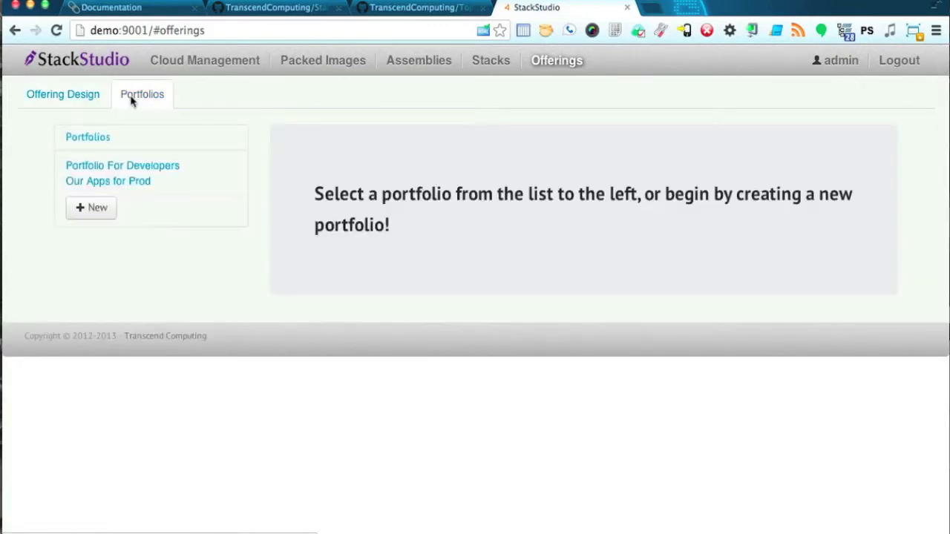
# Open a blank new-portfolio form, then view the RegionOne instances ubuntu12.04-client, web1 and web2.
pyautogui.click(95, 213)
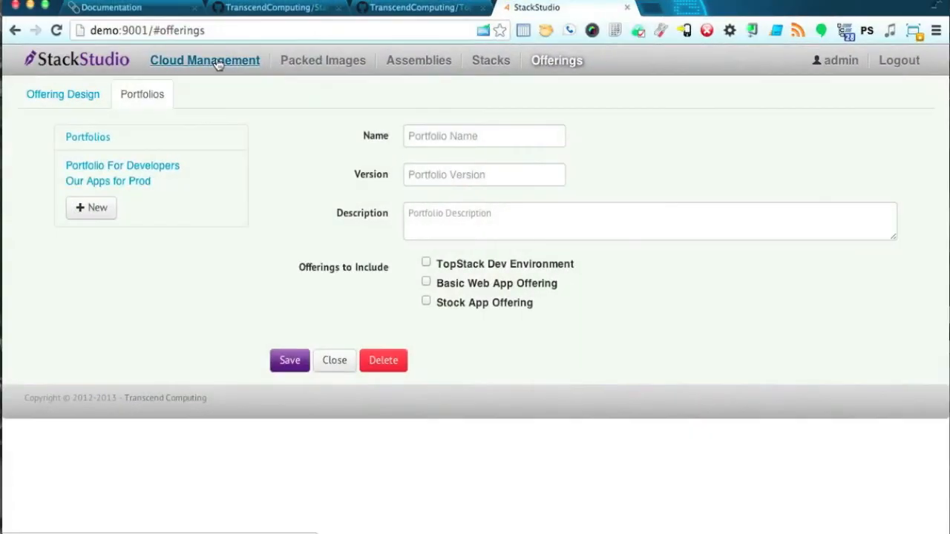
pyautogui.click(217, 64)
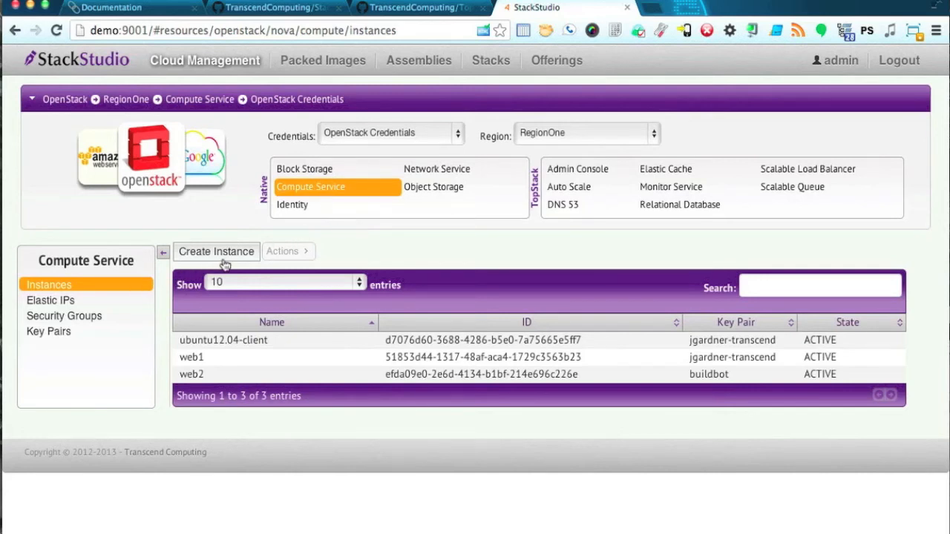
pyautogui.click(231, 359)
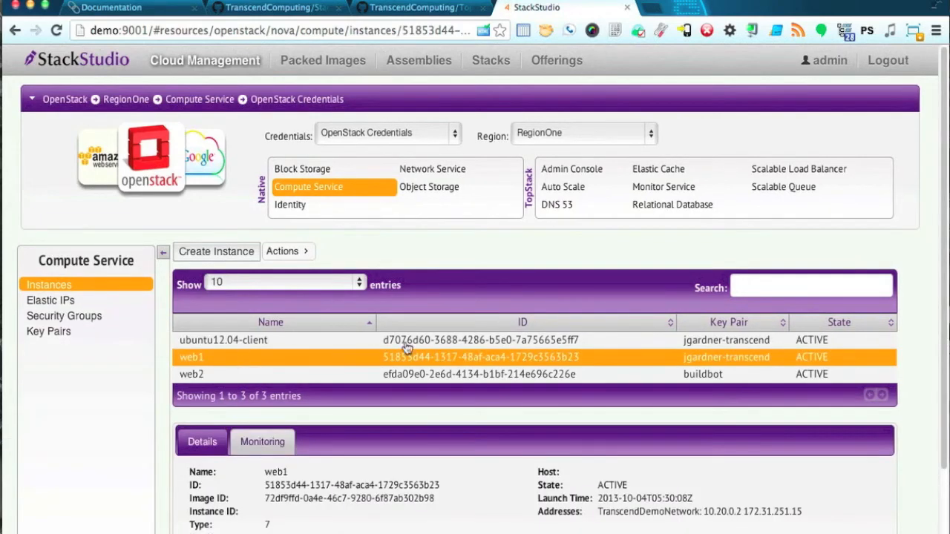
pyautogui.scroll(-3, 411, 355)
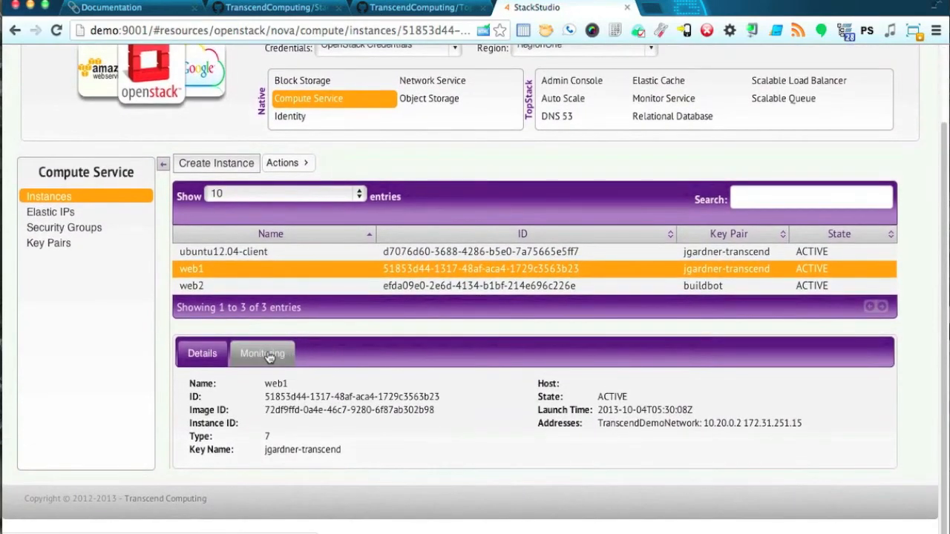
pyautogui.click(263, 355)
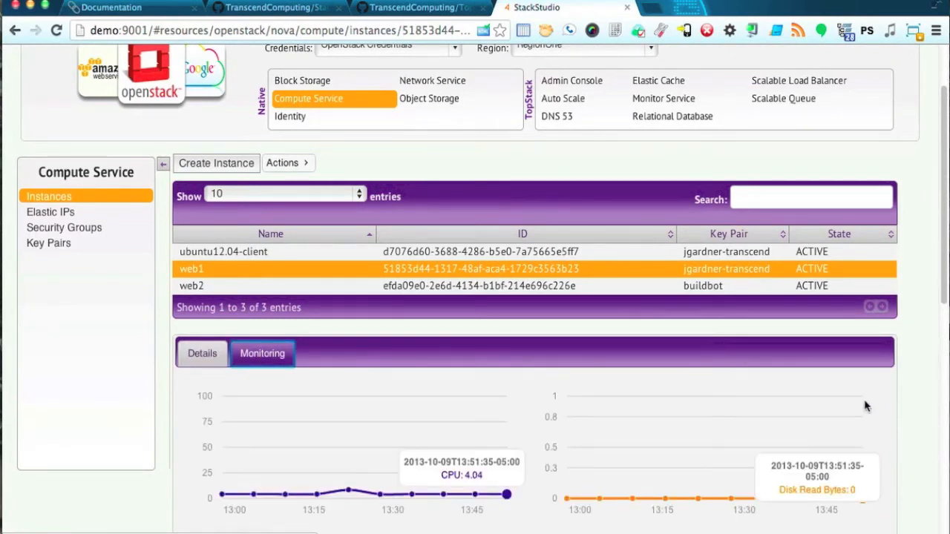
pyautogui.click(944, 289)
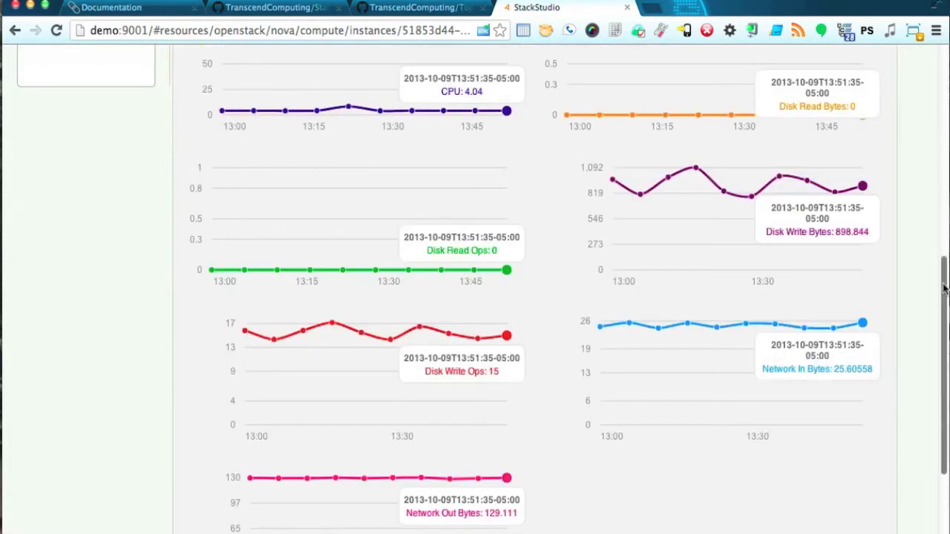
pyautogui.moveTo(943, 289); pyautogui.dragTo(918, 198)
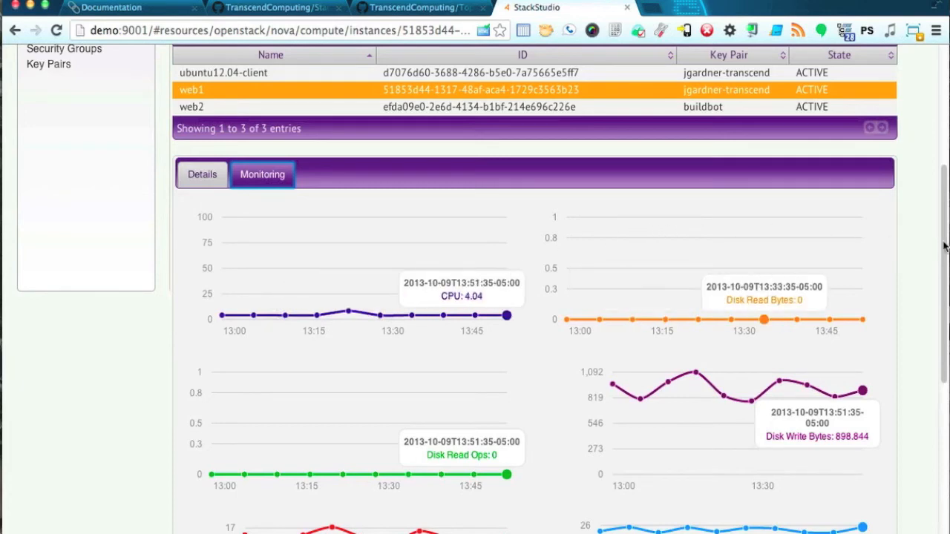
pyautogui.moveTo(943, 247); pyautogui.dragTo(935, 177)
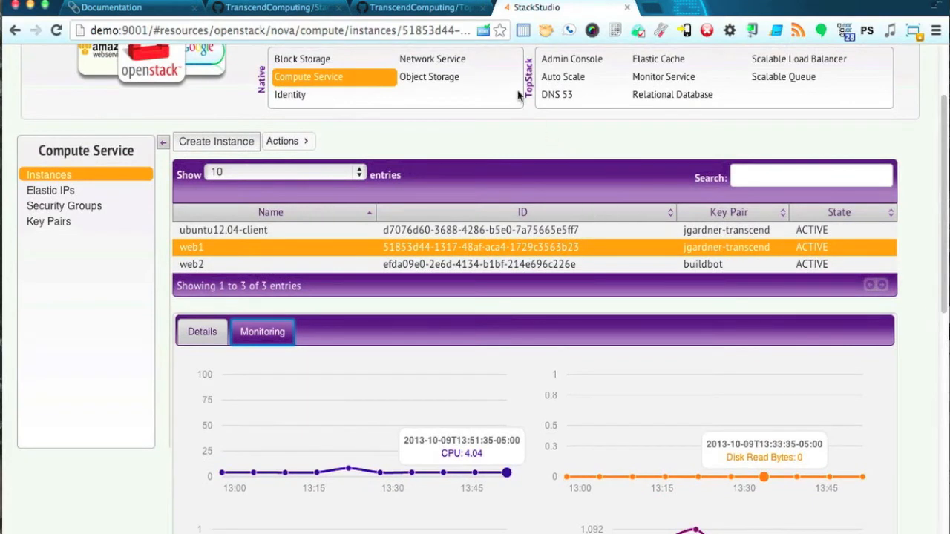
# Go to the Auto Scale groups list and start a new auto scale group.
pyautogui.click(569, 79)
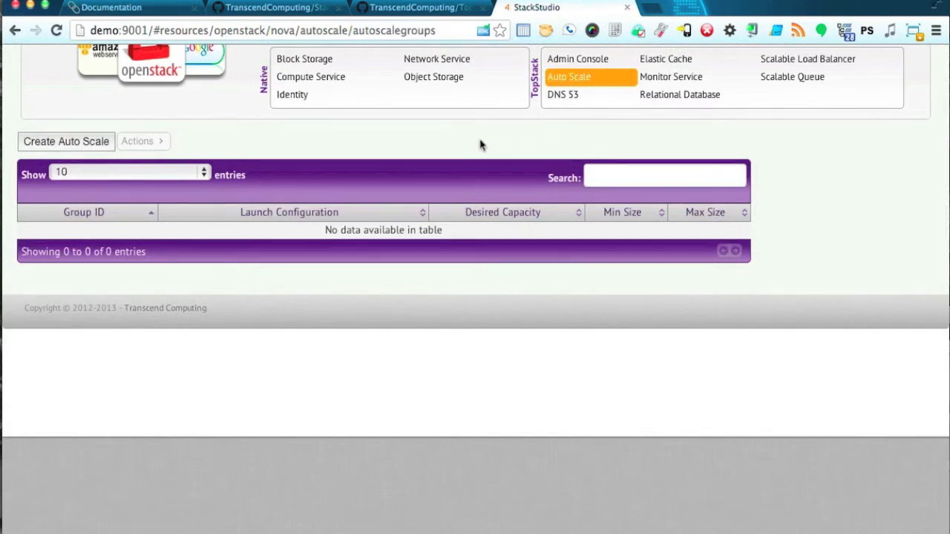
pyautogui.scroll(3, 97, 143)
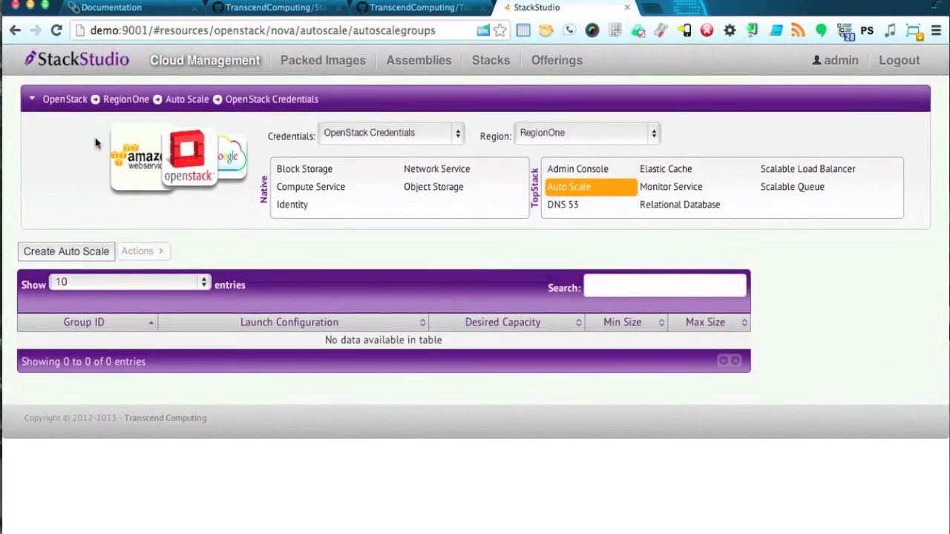
pyautogui.click(203, 173)
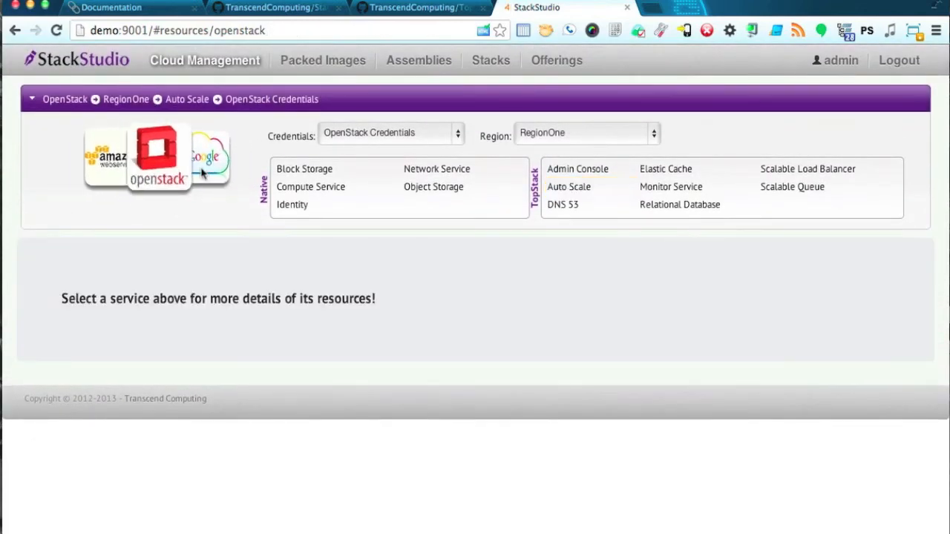
pyautogui.click(570, 191)
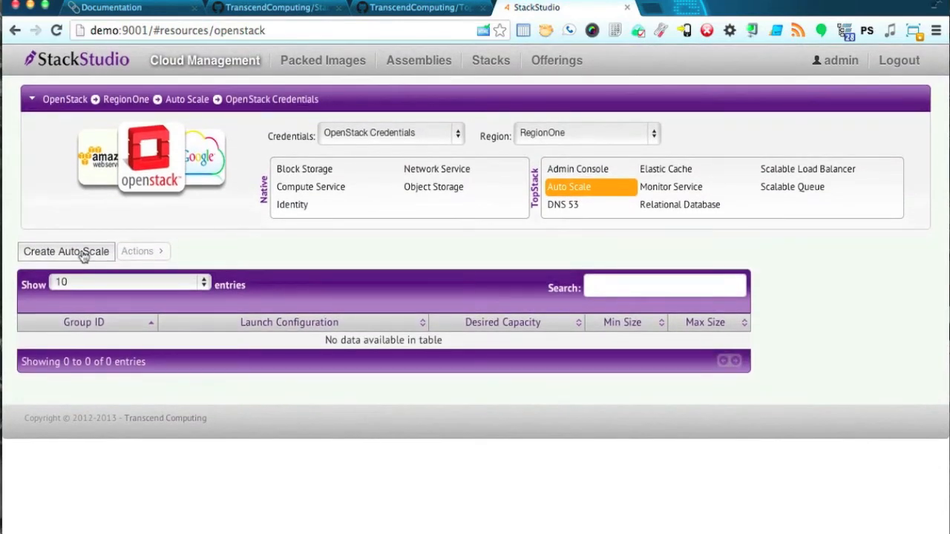
pyautogui.click(83, 255)
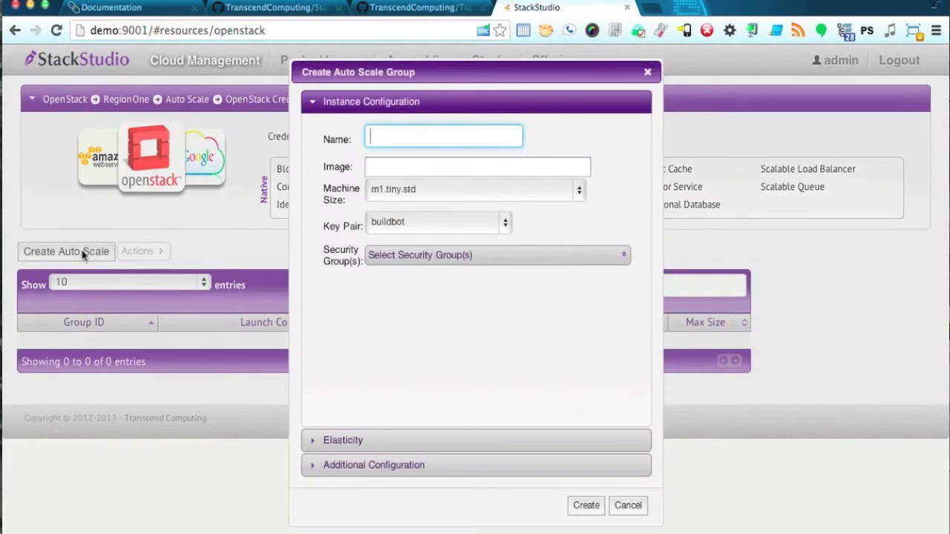
# Name it my-web-group with Simple Web Server image, m1.small.ssd size and default security group.
pyautogui.write('my-web-group')
pyautogui.click(471, 169)
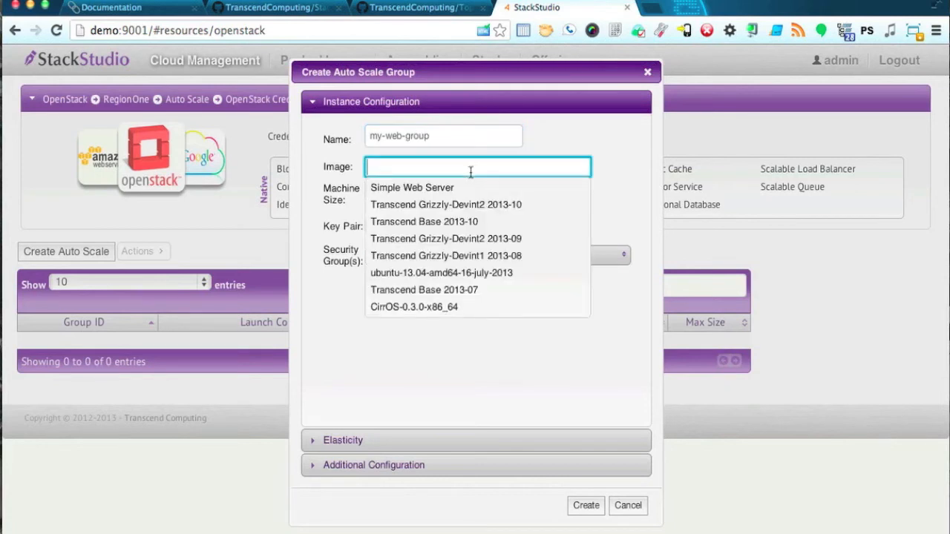
pyautogui.click(455, 189)
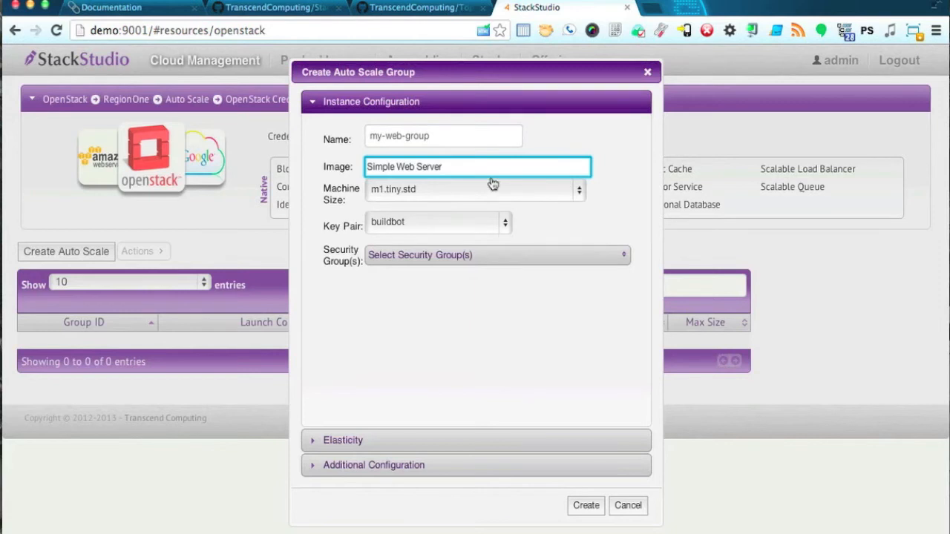
pyautogui.click(540, 195)
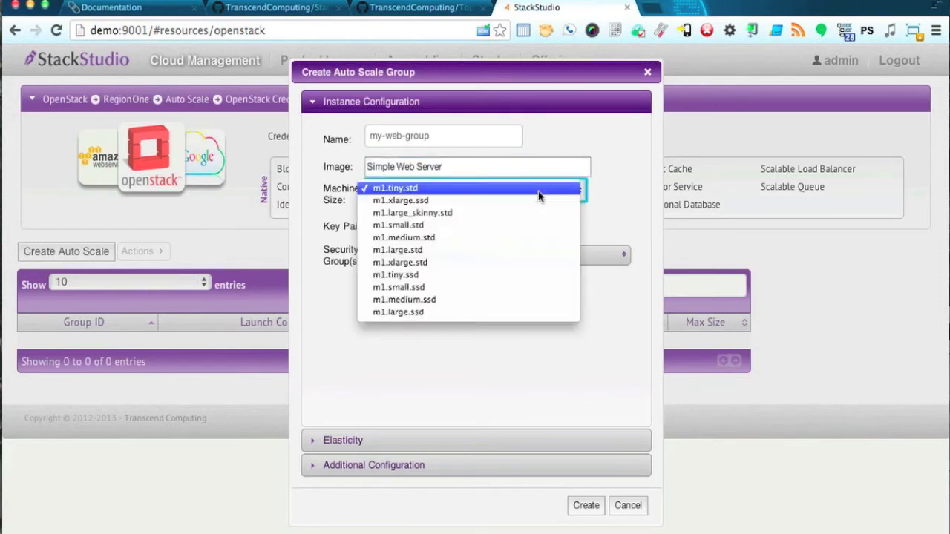
pyautogui.click(461, 289)
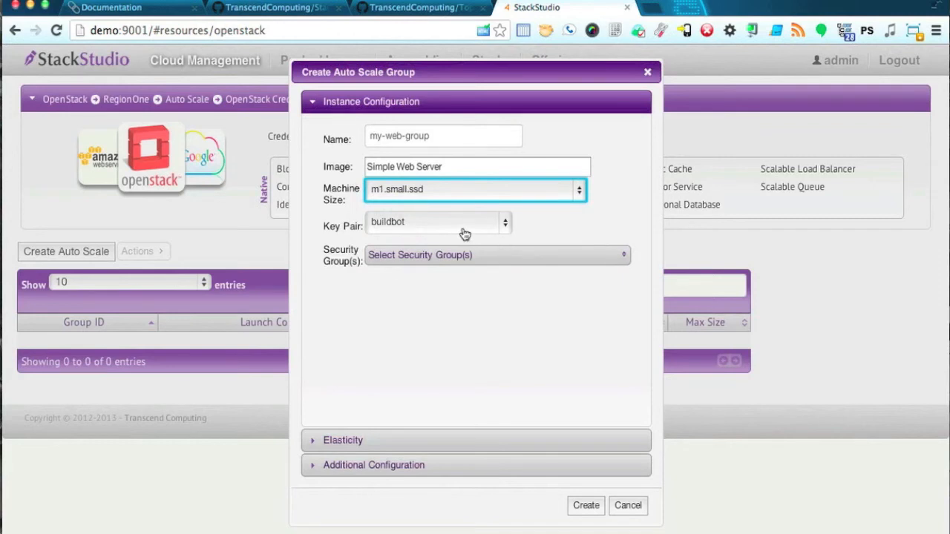
pyautogui.click(443, 258)
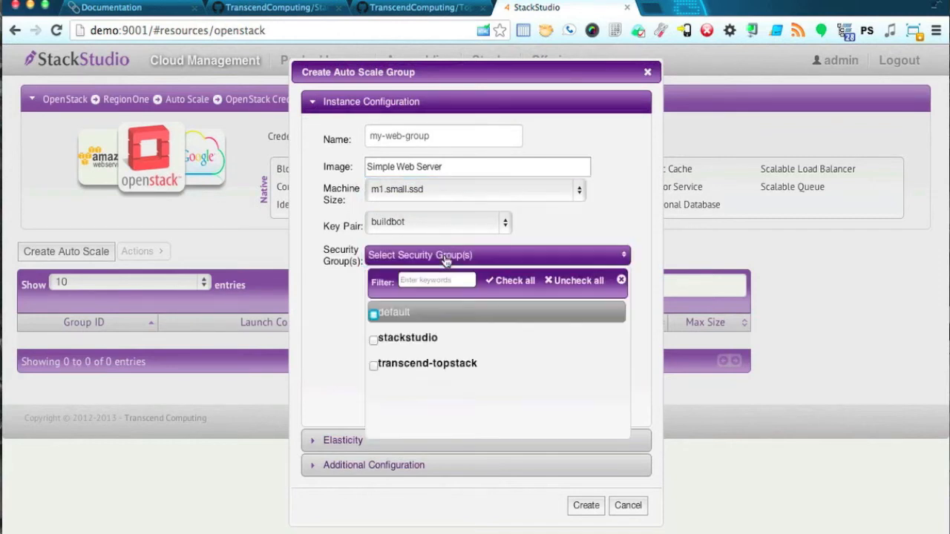
pyautogui.click(393, 319)
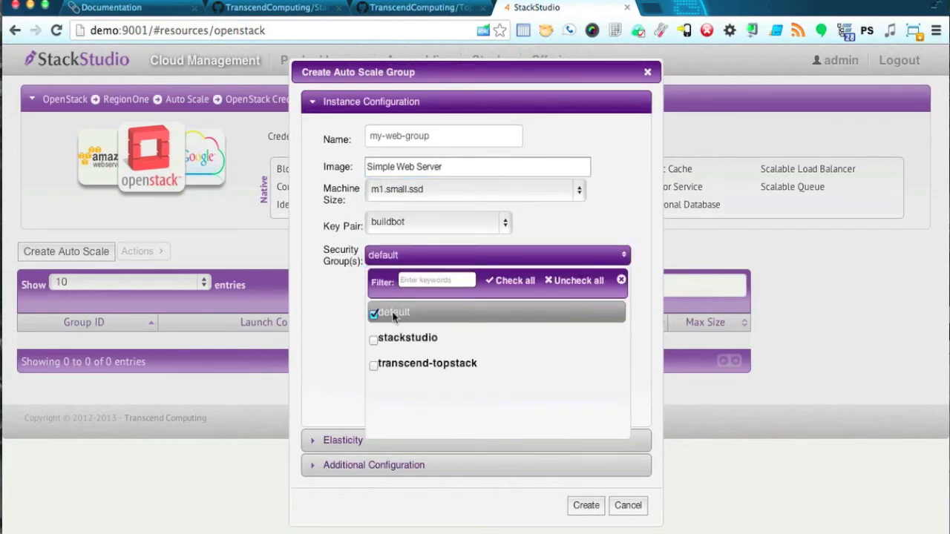
pyautogui.click(342, 339)
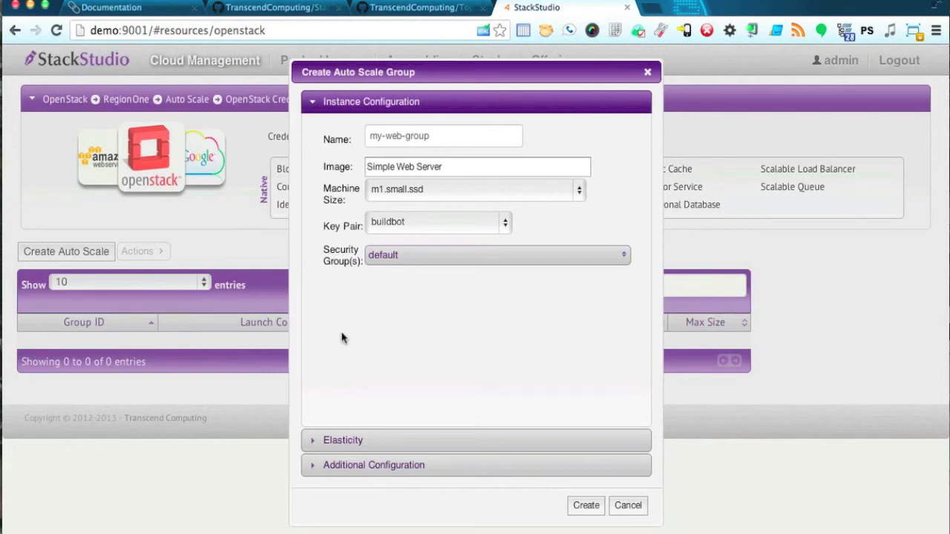
# Expand Elasticity and compare Auto Recovery and Fixed Array before choosing Auto Scale.
pyautogui.click(434, 441)
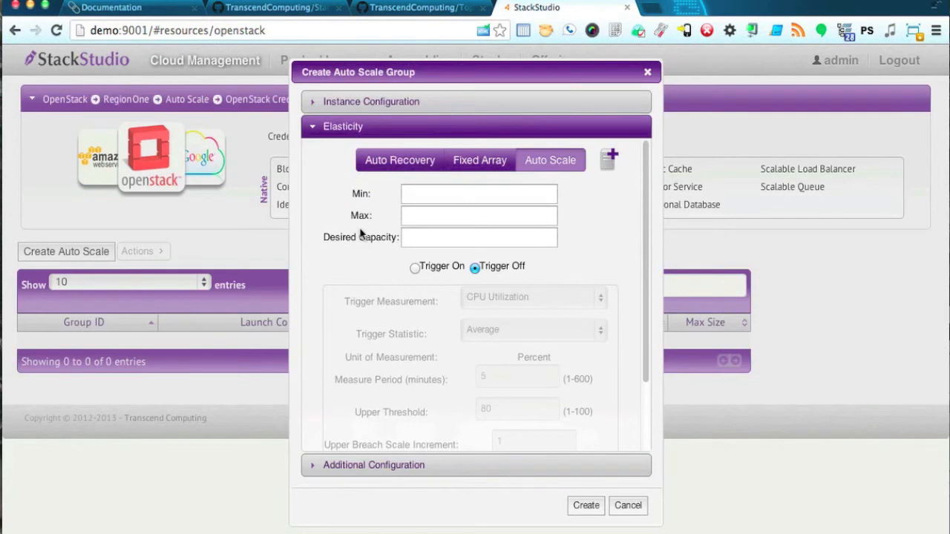
pyautogui.click(389, 160)
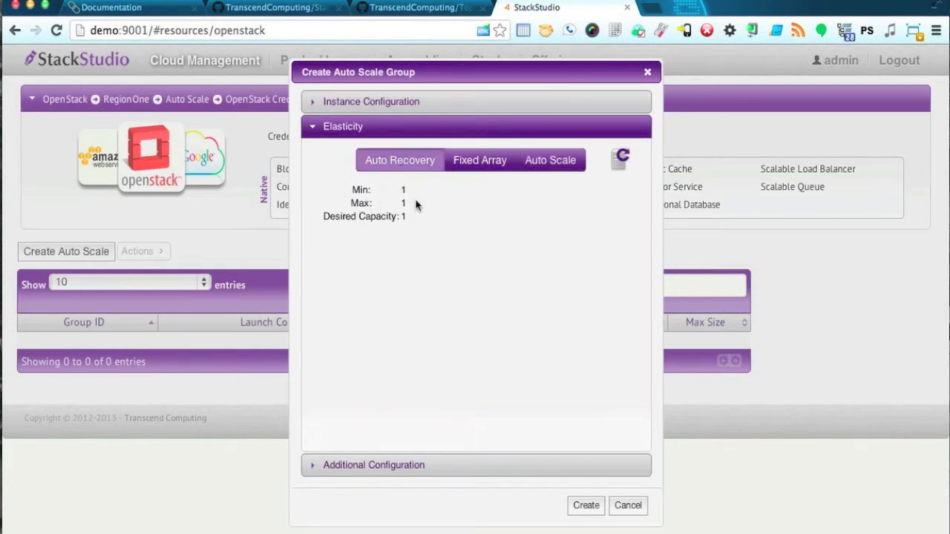
pyautogui.click(482, 169)
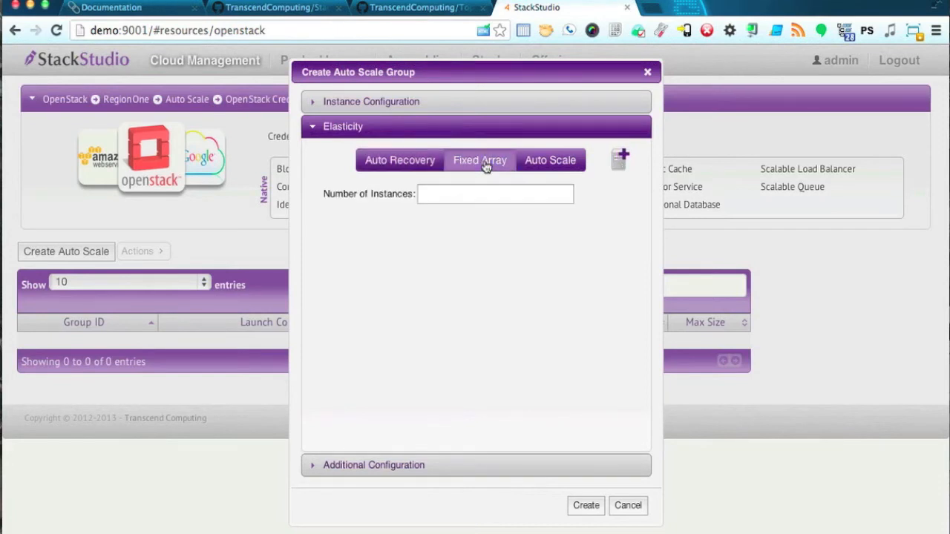
pyautogui.click(474, 192)
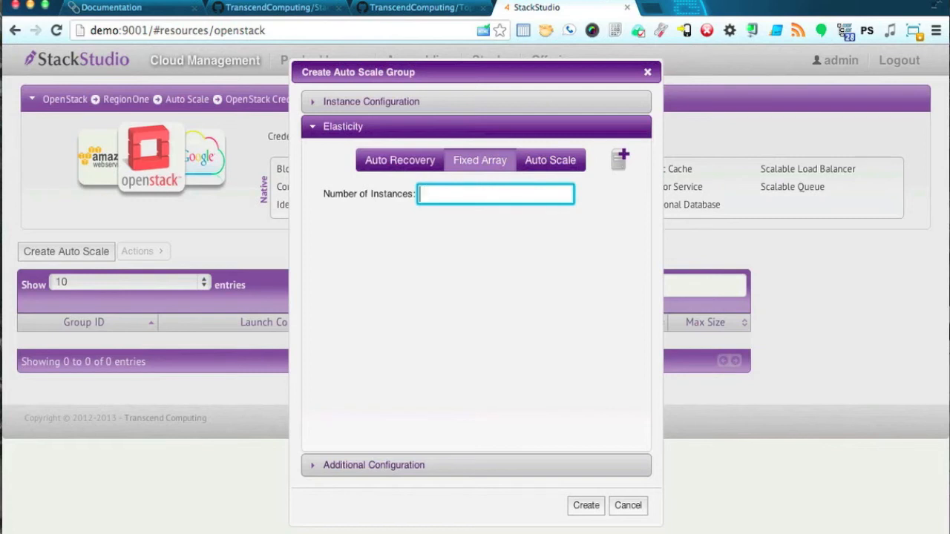
pyautogui.click(557, 163)
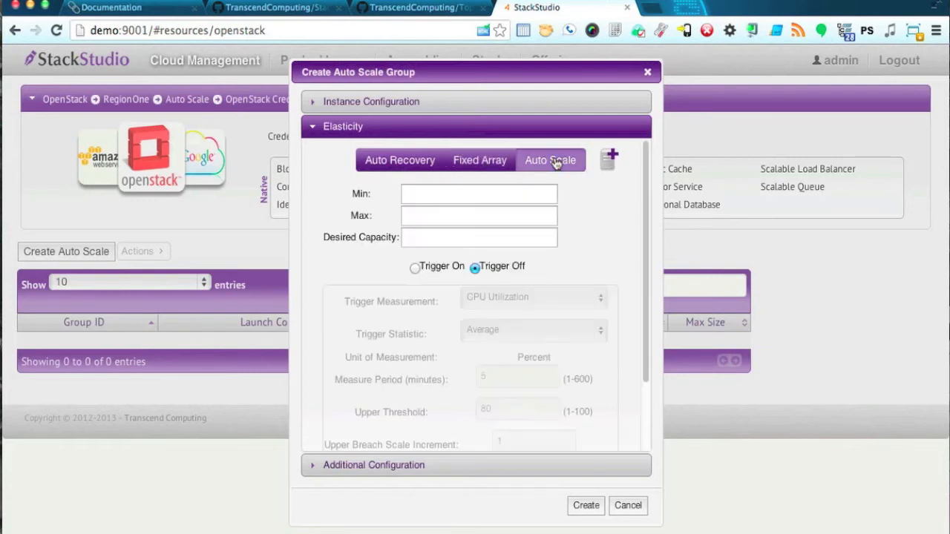
# Set Min 1, Max 10 and Desired Capacity 1, leaving scaling triggers off.
pyautogui.click(521, 194)
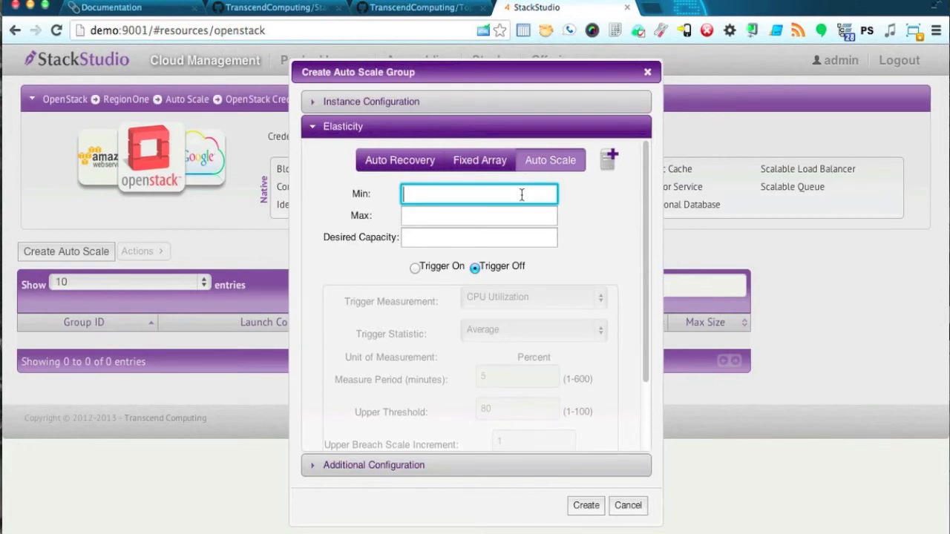
pyautogui.click(512, 216)
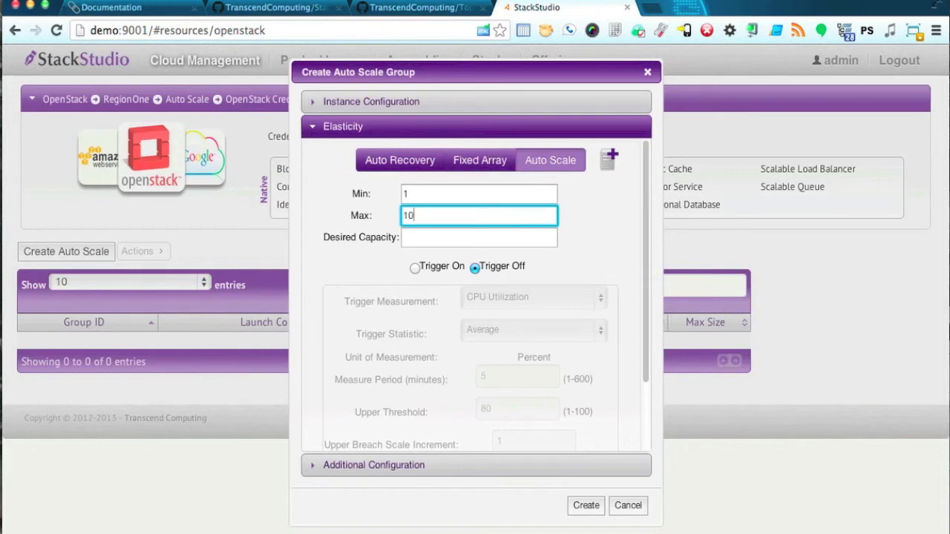
pyautogui.click(502, 238)
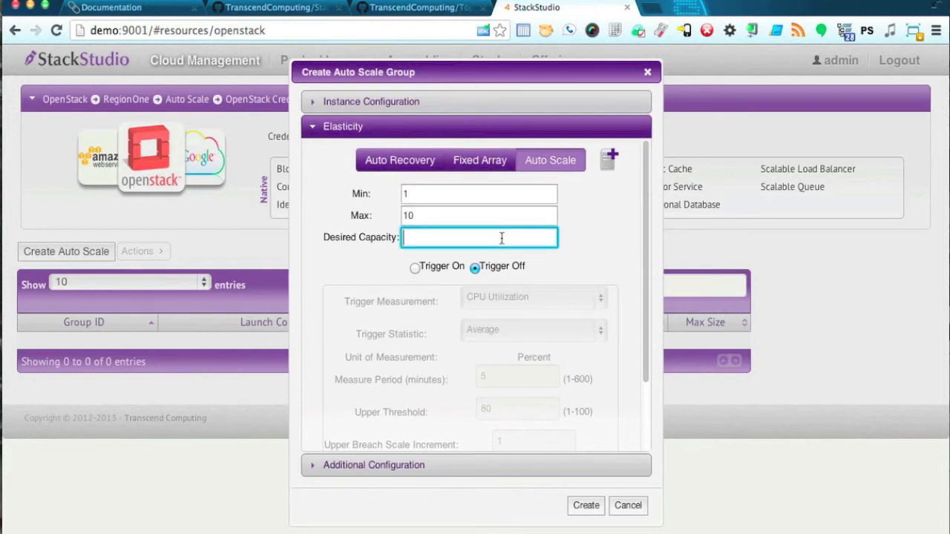
pyautogui.click(415, 269)
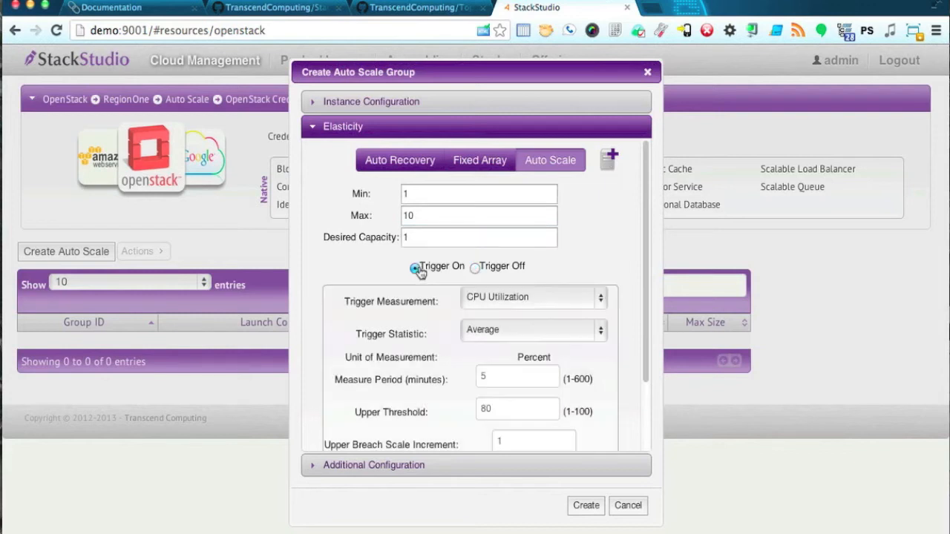
pyautogui.scroll(-2, 419, 271)
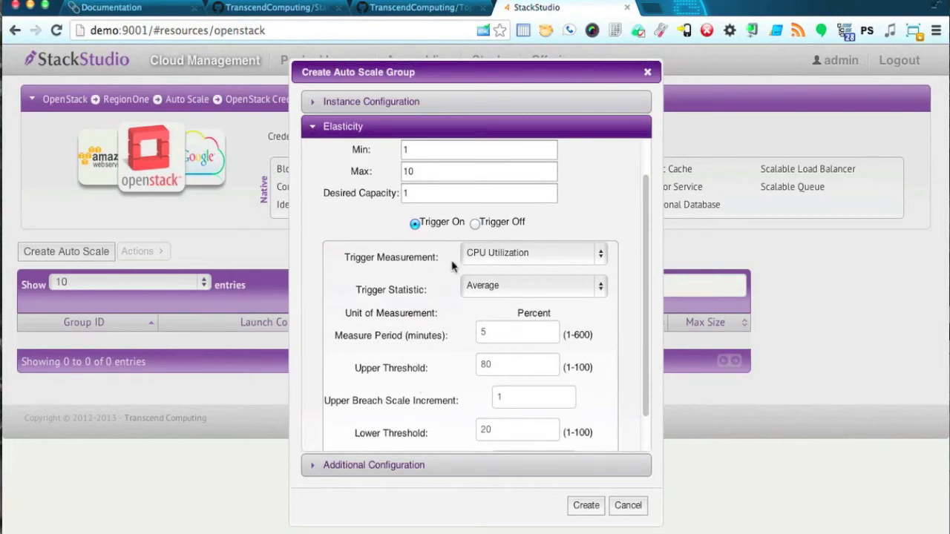
pyautogui.click(475, 225)
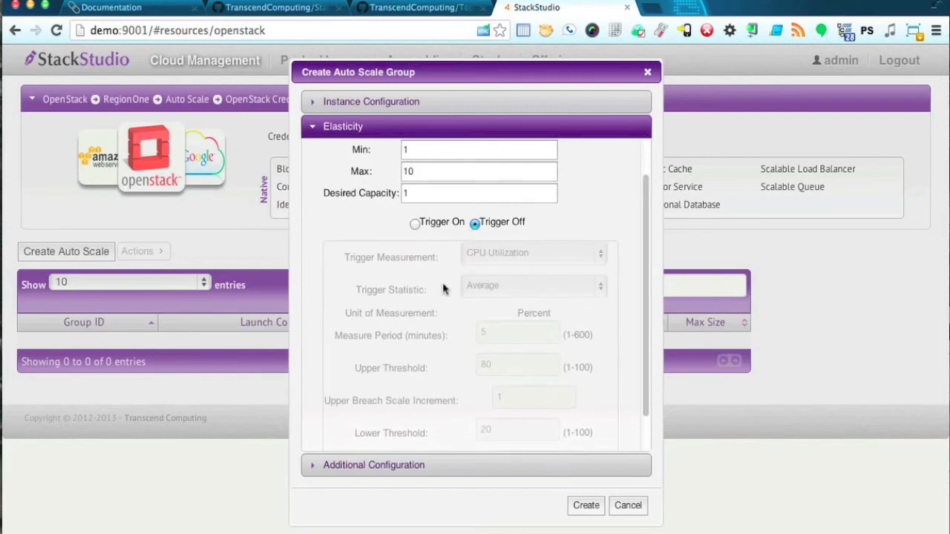
pyautogui.click(416, 465)
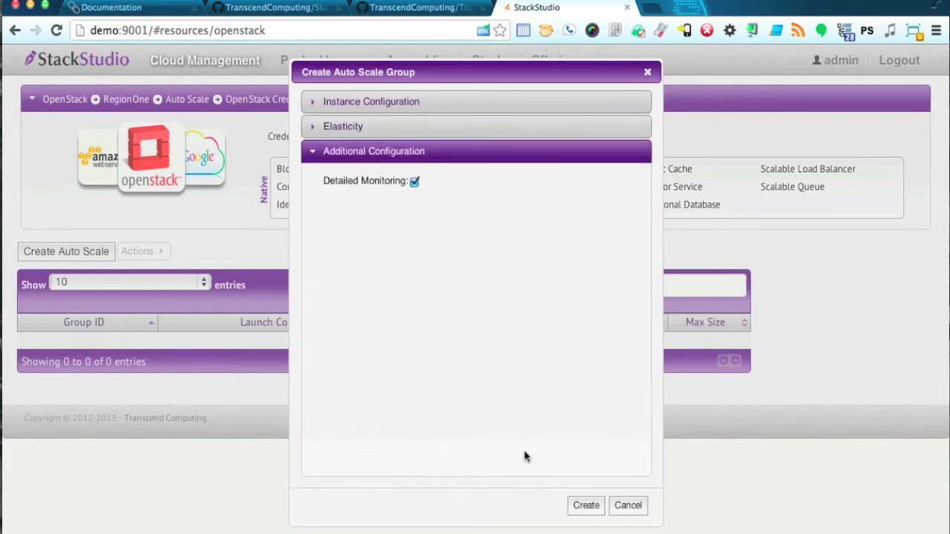
# Create my-web-group, view its details, then return to the compute instances list.
pyautogui.click(586, 506)
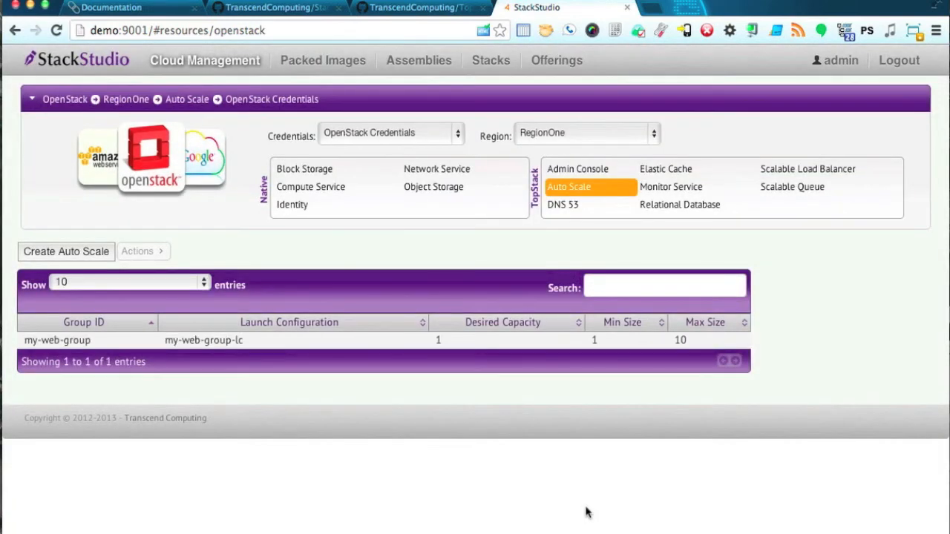
pyautogui.click(294, 343)
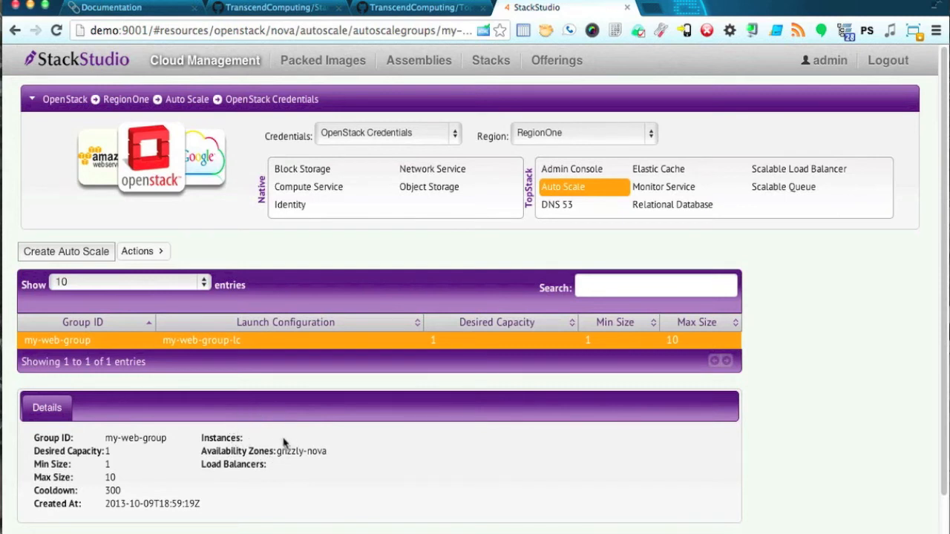
pyautogui.click(322, 192)
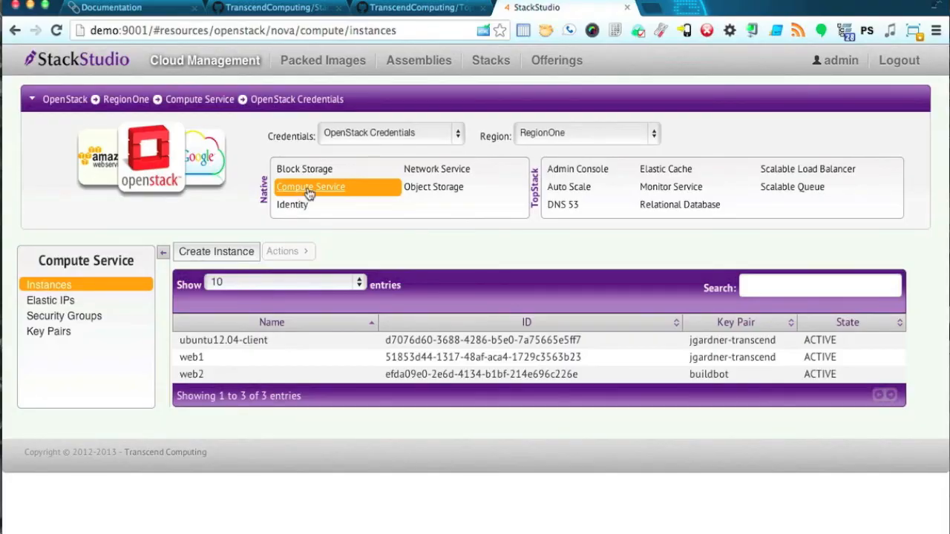
# Refresh the compute instances and inspect the new autoscaled instance.
pyautogui.click(311, 188)
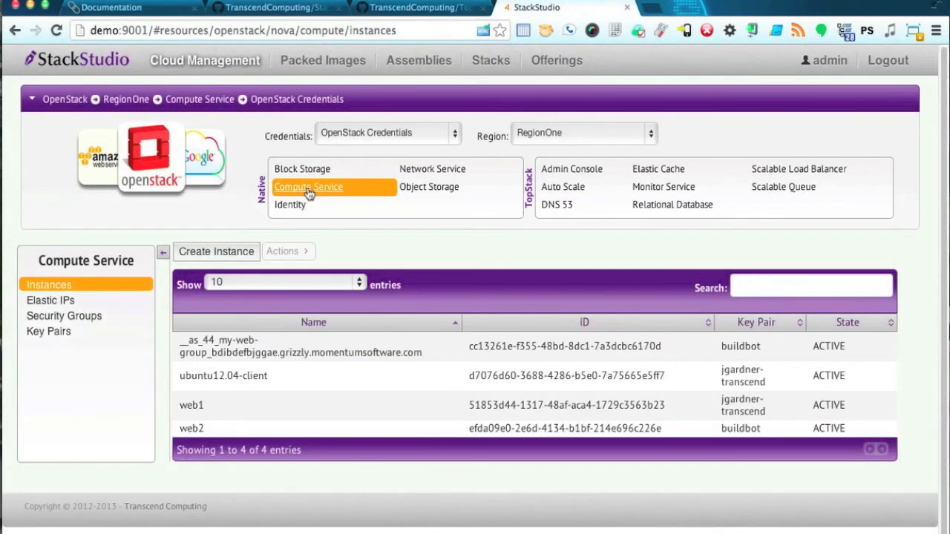
pyautogui.click(309, 348)
pyautogui.scroll(-5, 309, 348)
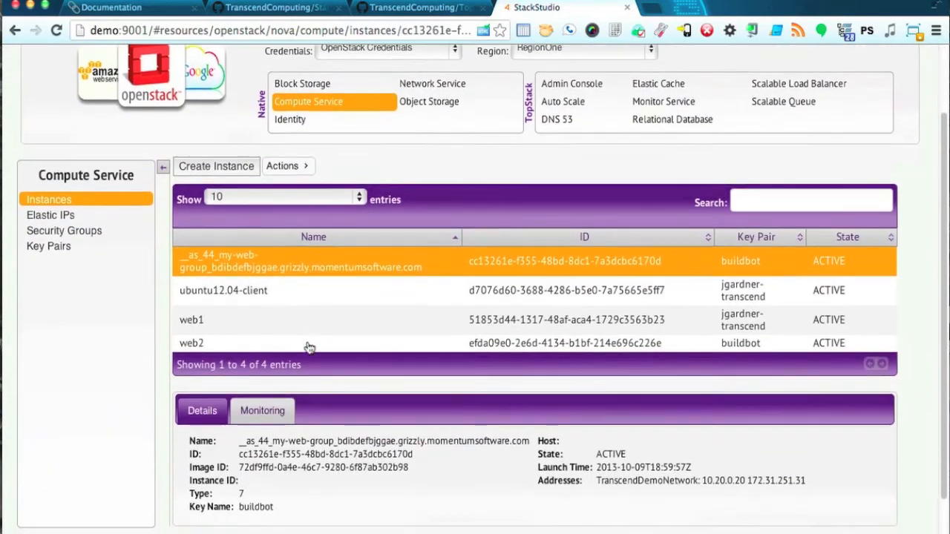
pyautogui.scroll(5, 309, 346)
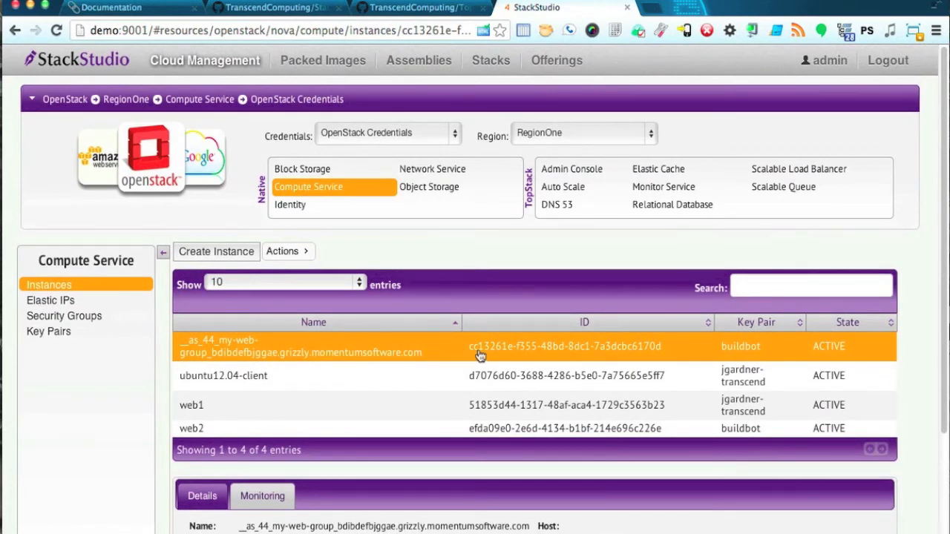
# Open my-web-group's auto scale details and select its instance ID.
pyautogui.click(574, 190)
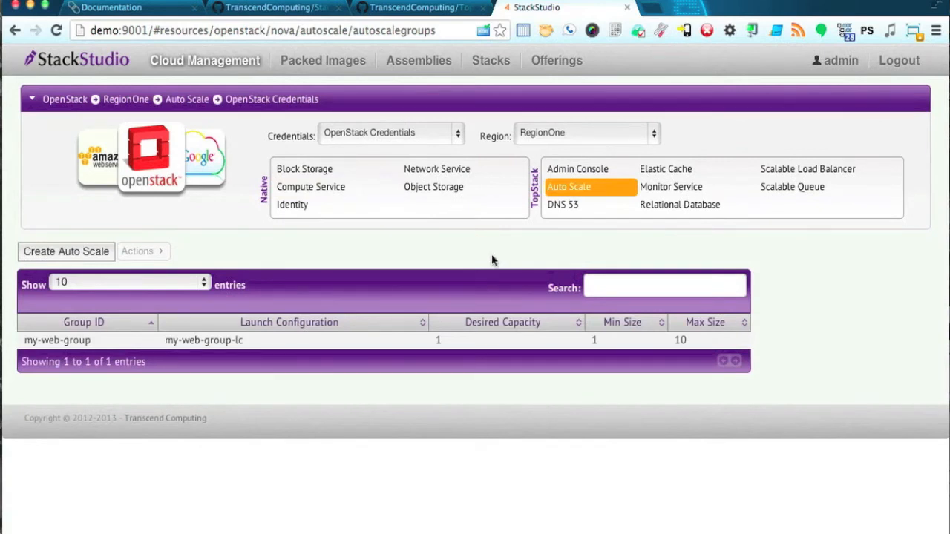
pyautogui.click(388, 344)
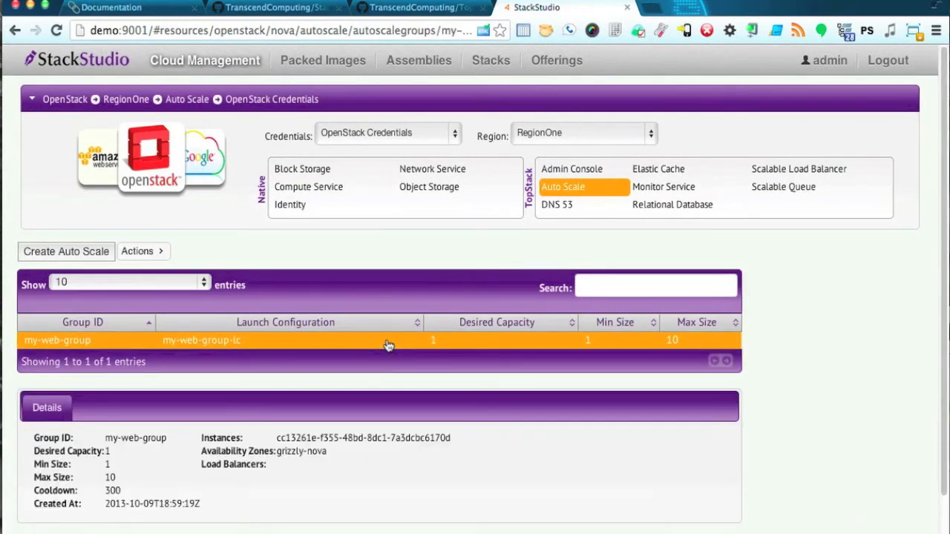
pyautogui.moveTo(279, 443); pyautogui.dragTo(386, 436)
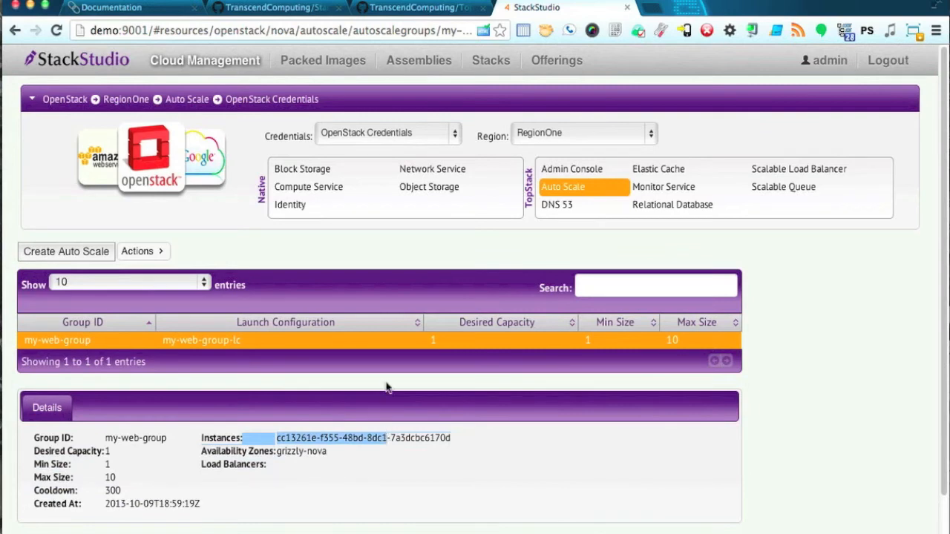
# Terminate the autoscaled instance from the compute instance list.
pyautogui.click(308, 191)
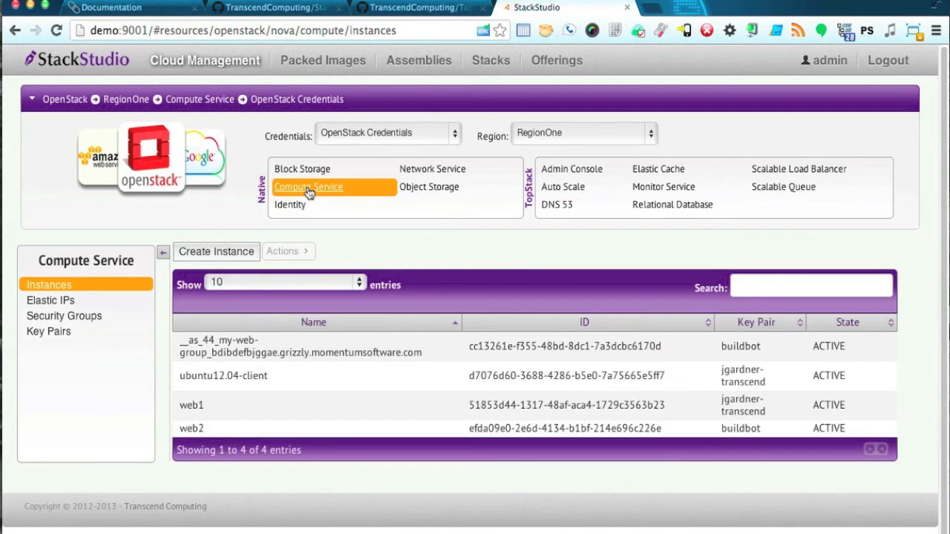
pyautogui.click(287, 345)
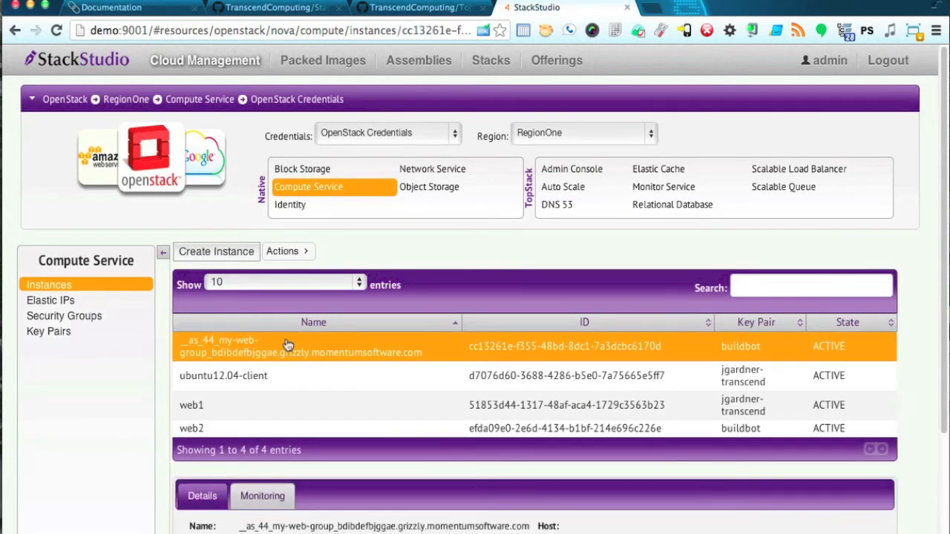
pyautogui.click(296, 251)
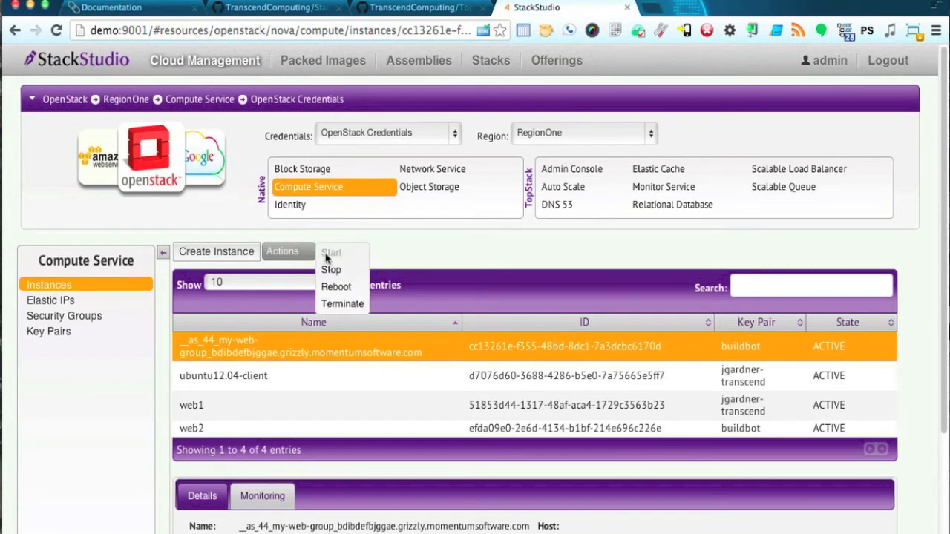
pyautogui.click(339, 304)
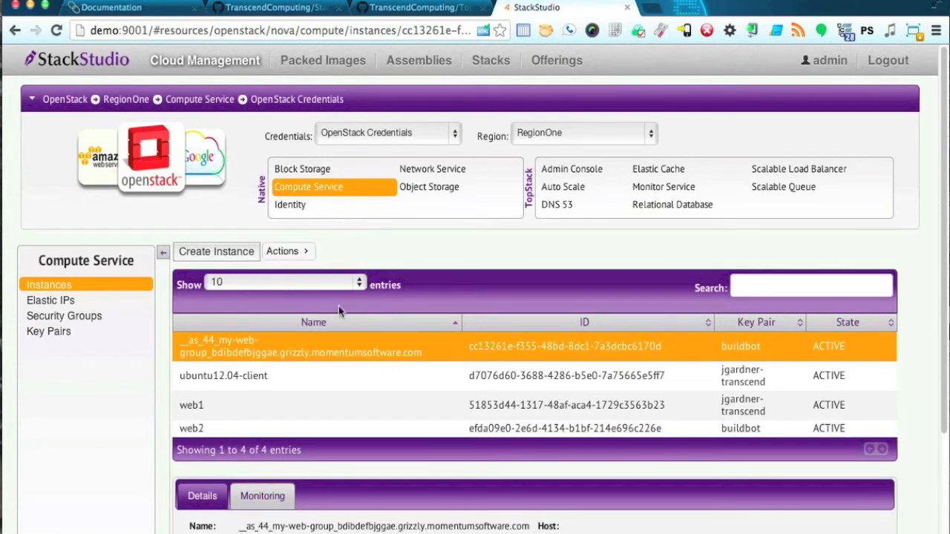
pyautogui.click(324, 194)
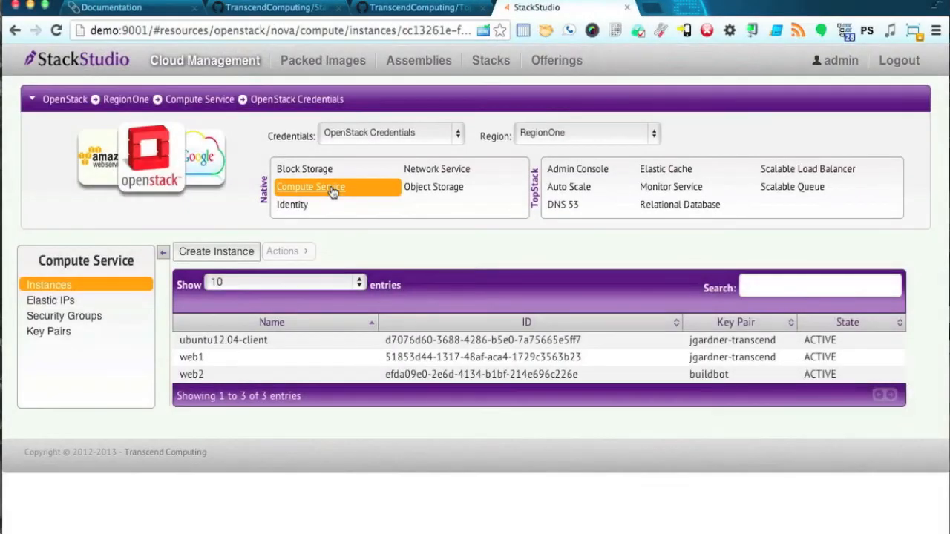
# Refresh the instances and check my-web-group's details for its replacement instance.
pyautogui.click(333, 191)
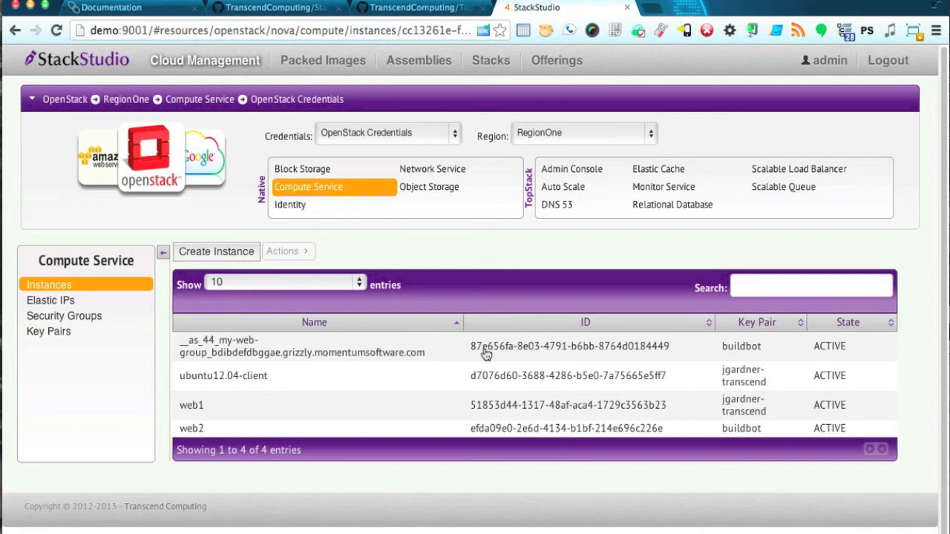
pyautogui.click(563, 188)
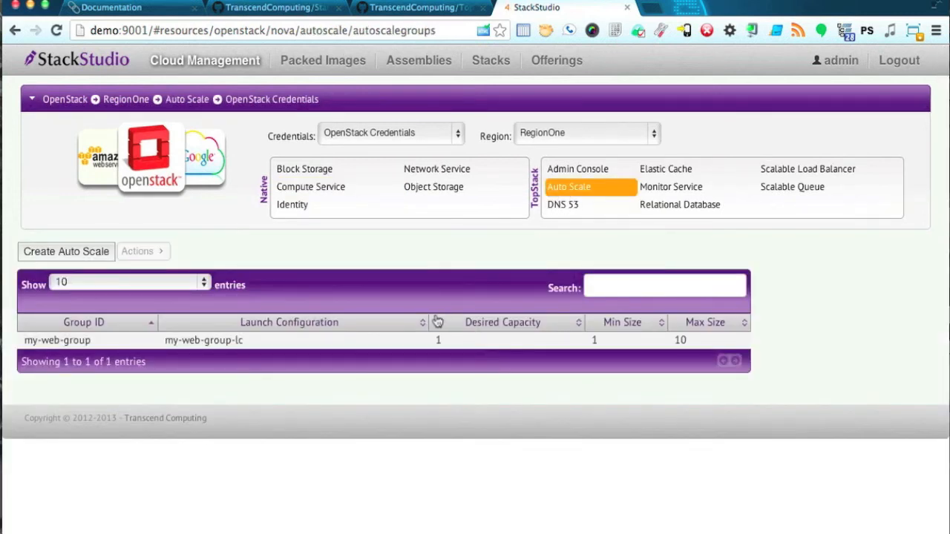
pyautogui.click(405, 345)
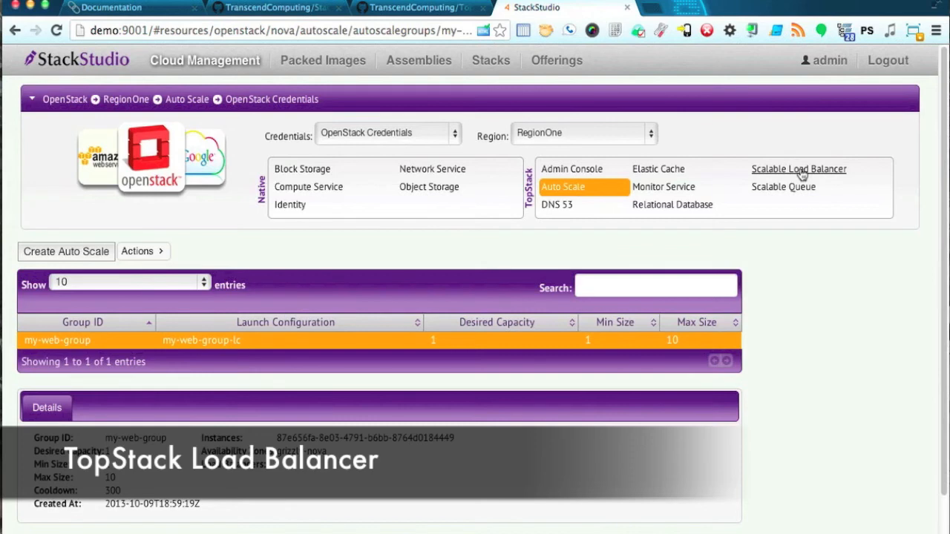
# Start a new load balancer named my-webapp-lb1 and review its HTTP port 80 listener.
pyautogui.click(800, 170)
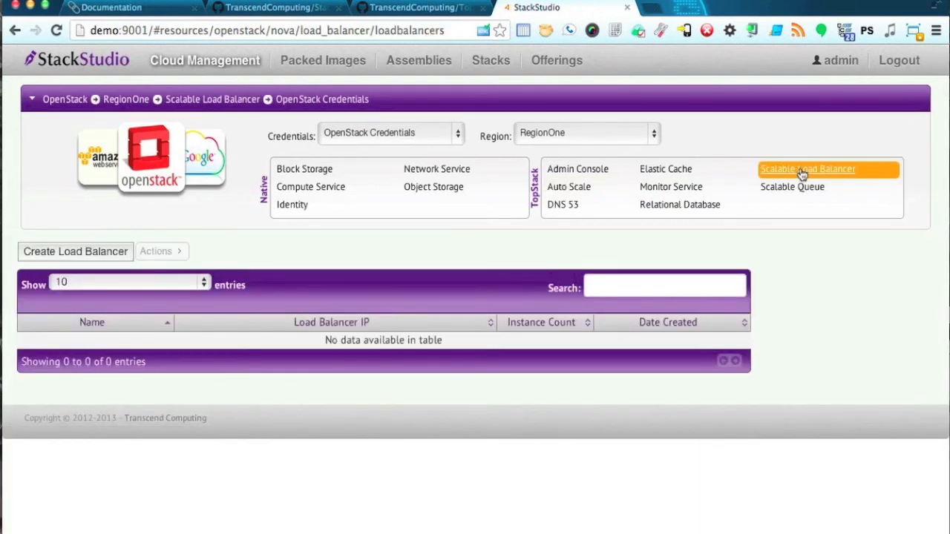
pyautogui.click(92, 251)
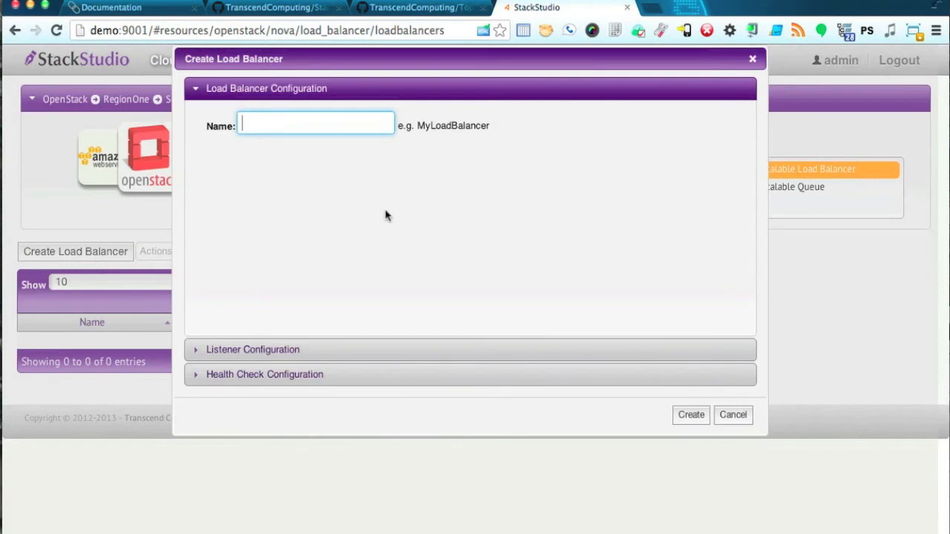
pyautogui.write('my-webapp-lb1')
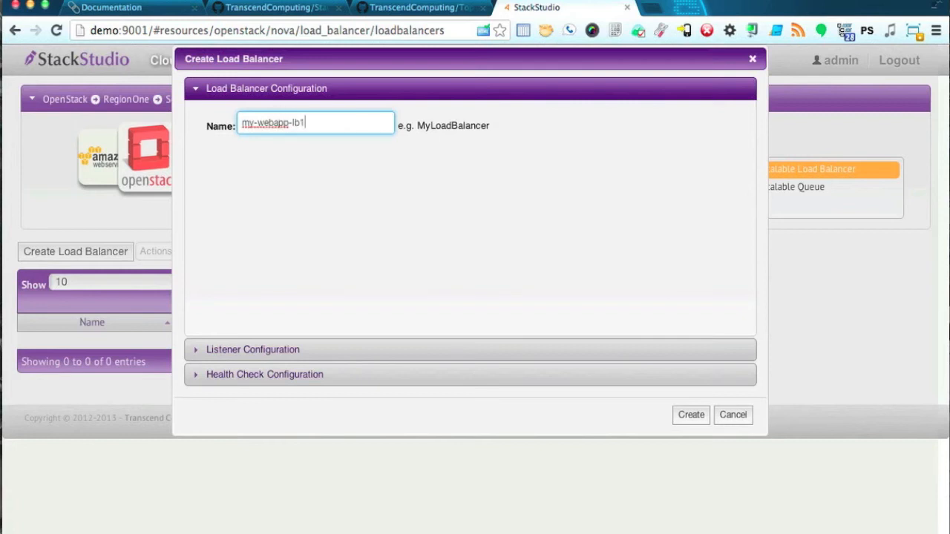
pyautogui.click(410, 349)
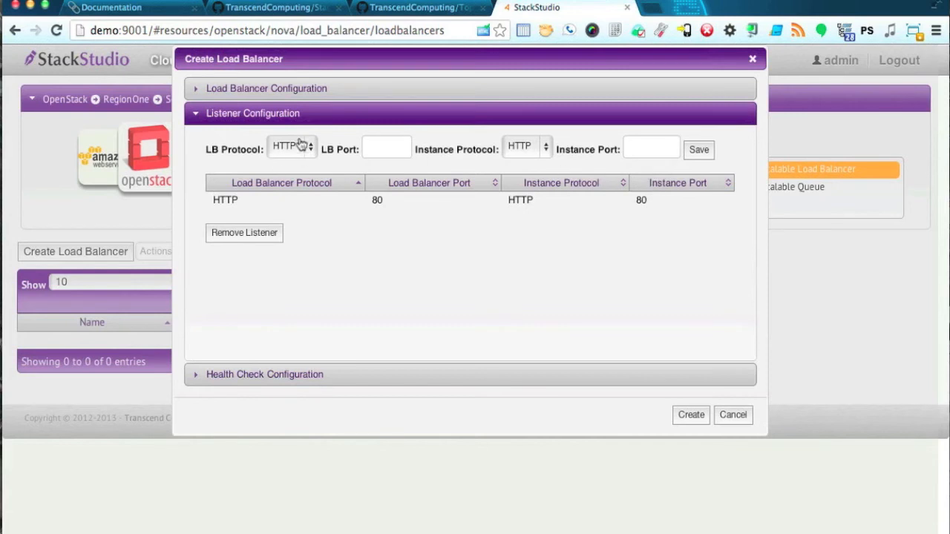
# Set the health check ping path to / and create the load balancer.
pyautogui.click(290, 379)
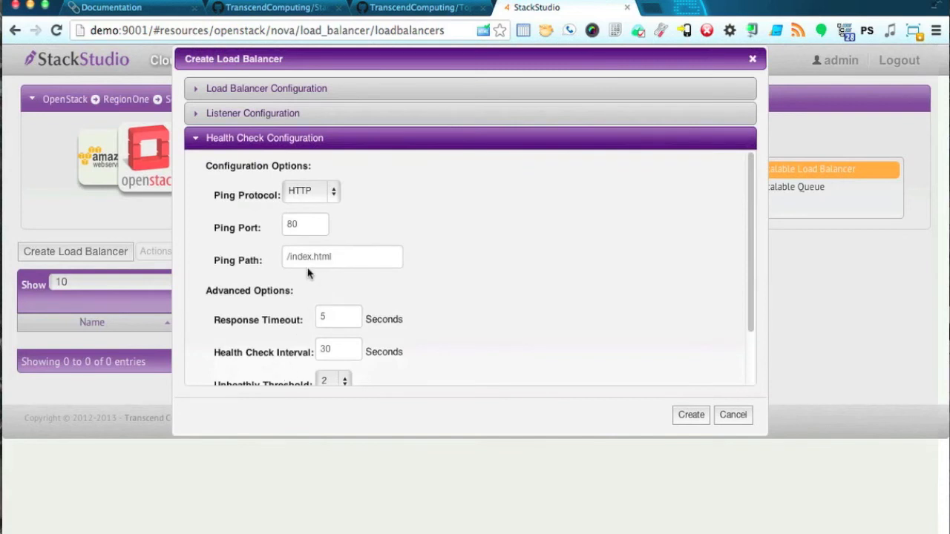
pyautogui.moveTo(291, 257); pyautogui.dragTo(355, 256)
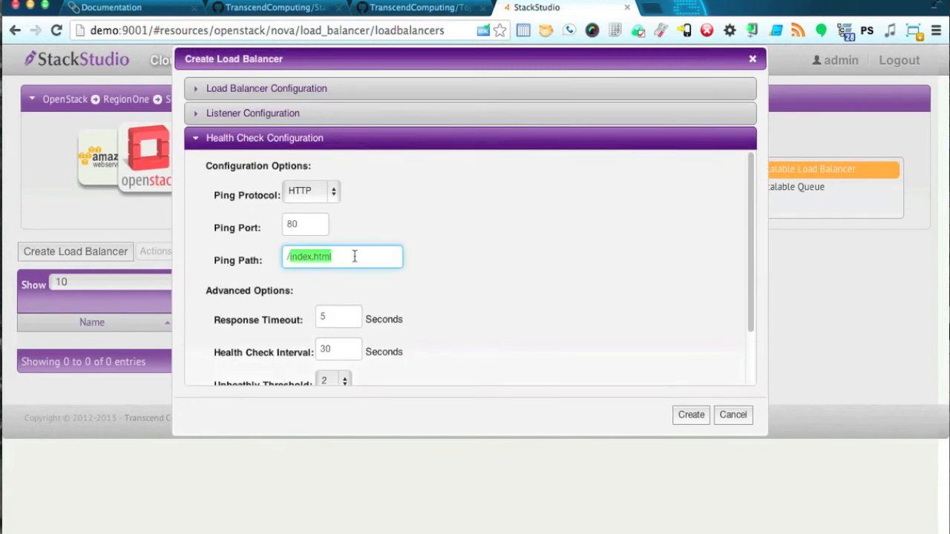
pyautogui.press('BackSpace')
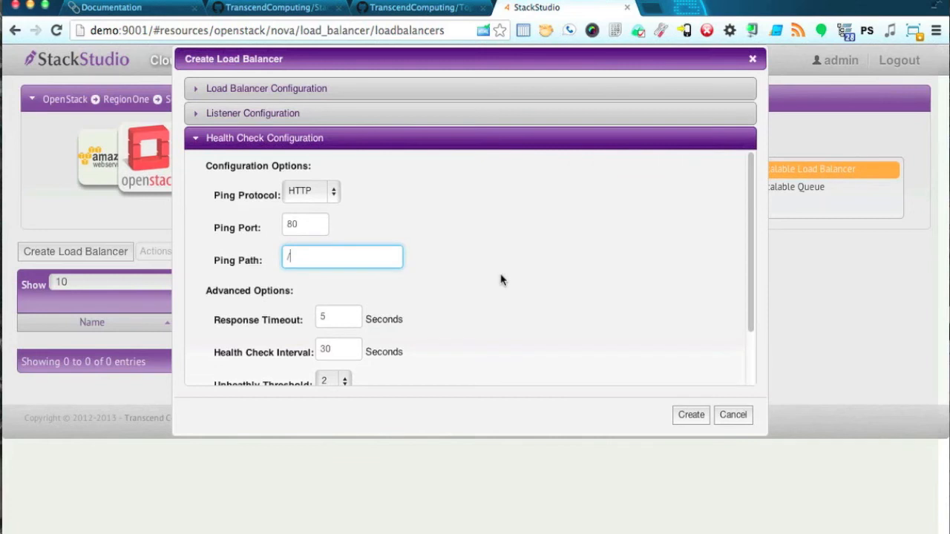
pyautogui.scroll(-3, 500, 277)
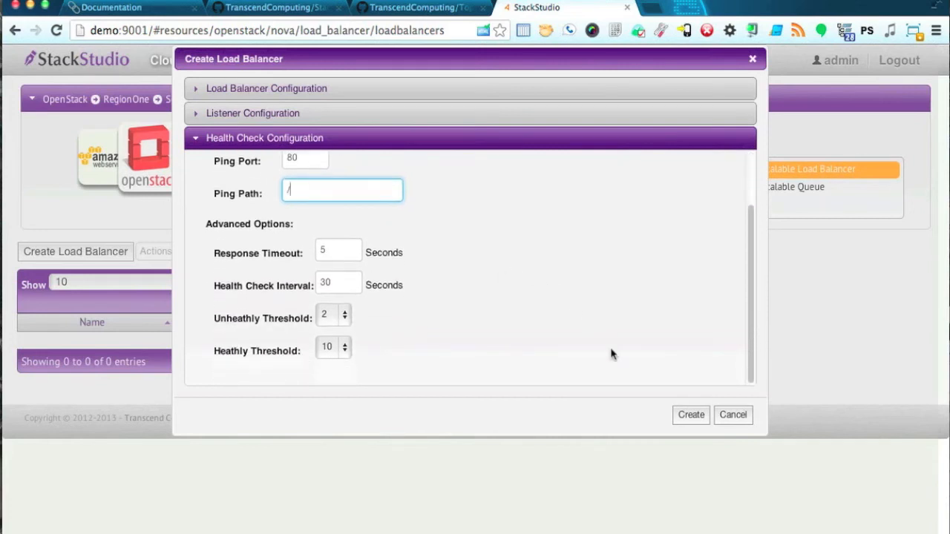
pyautogui.click(687, 418)
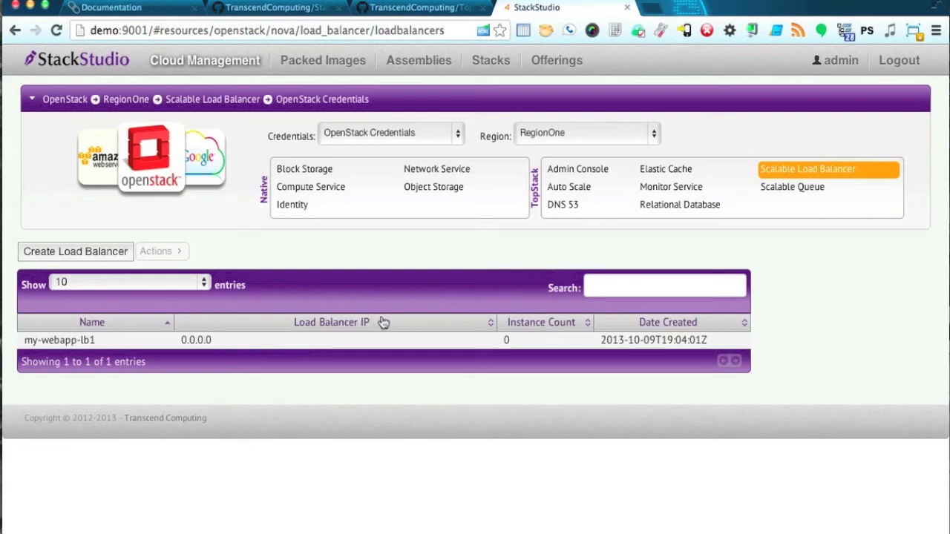
# Check the compute instances, then open my-webapp-lb1's details showing IP 172.31.251.33.
pyautogui.click(325, 192)
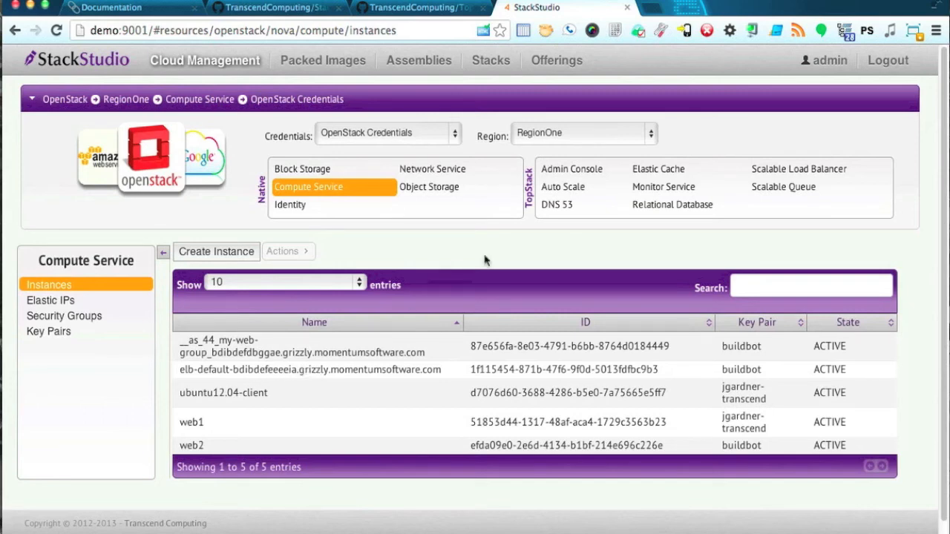
pyautogui.click(776, 170)
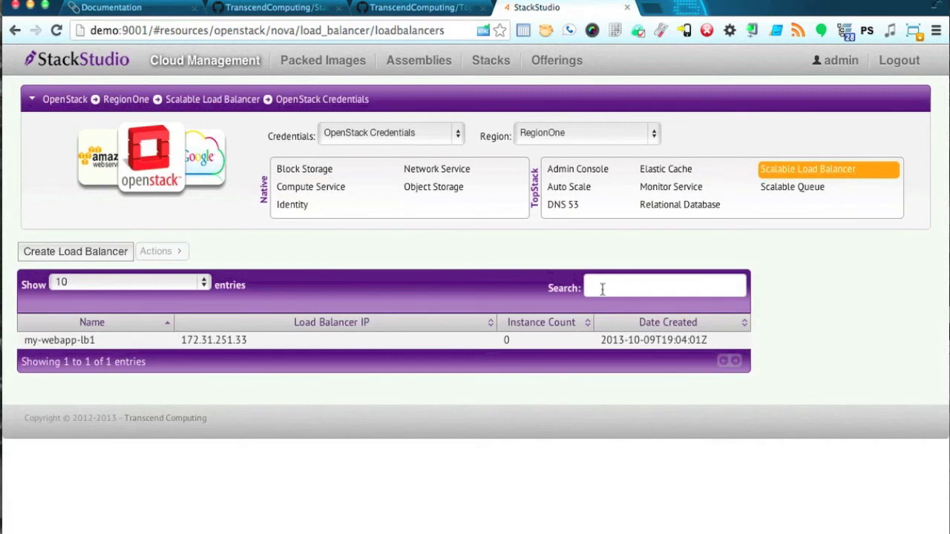
pyautogui.click(300, 342)
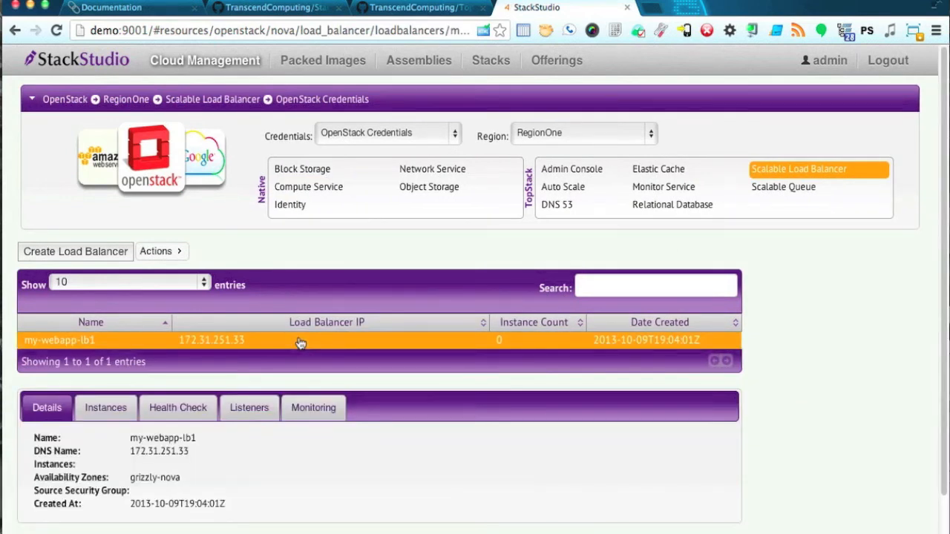
# Register the web1 and web2 instances with the my-webapp-lb1 load balancer.
pyautogui.click(105, 411)
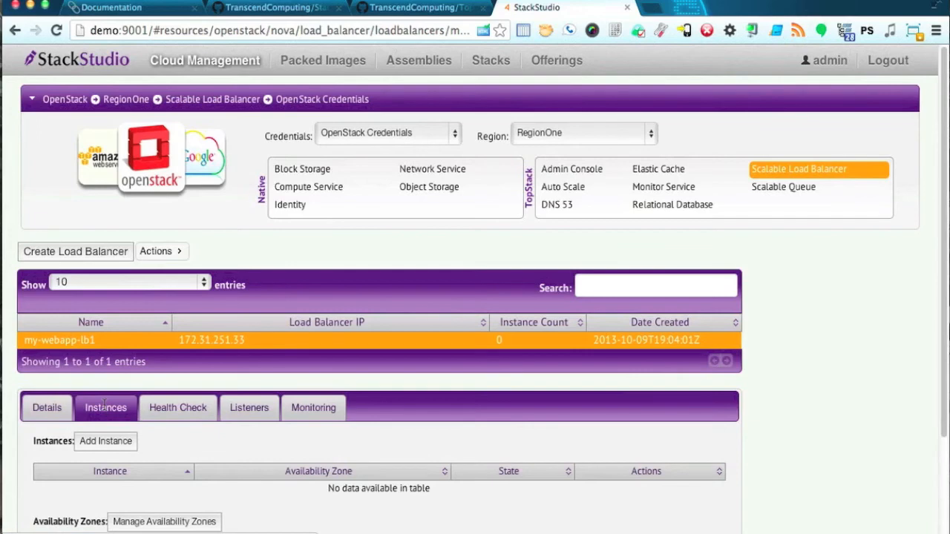
pyautogui.click(108, 444)
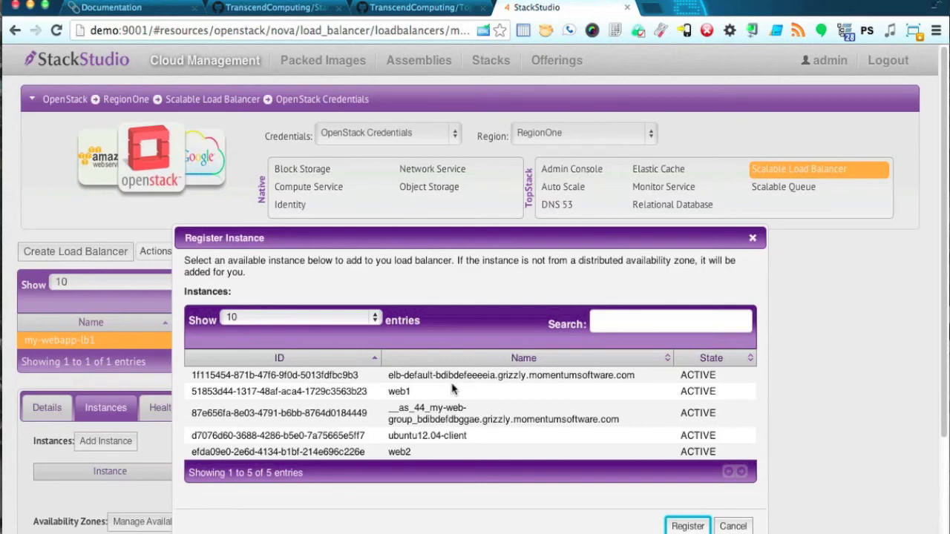
pyautogui.click(414, 393)
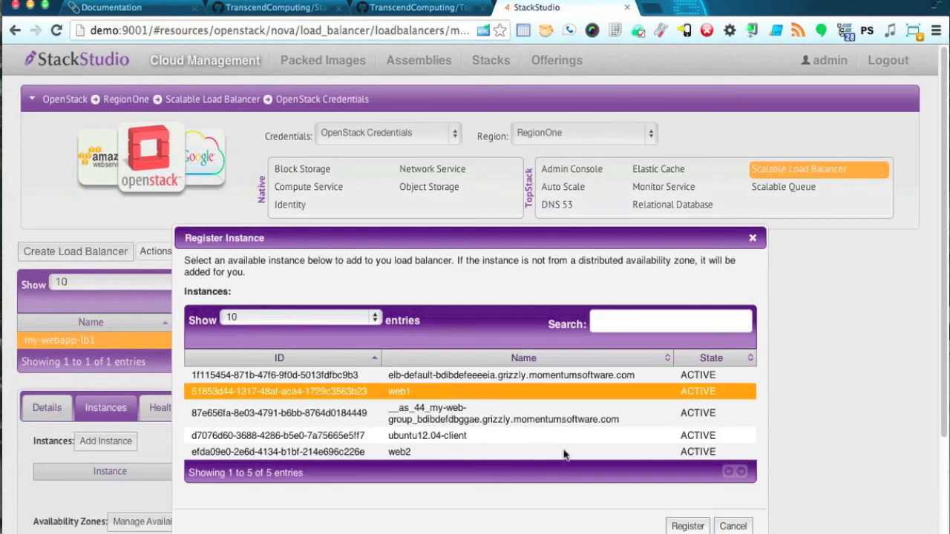
pyautogui.click(683, 527)
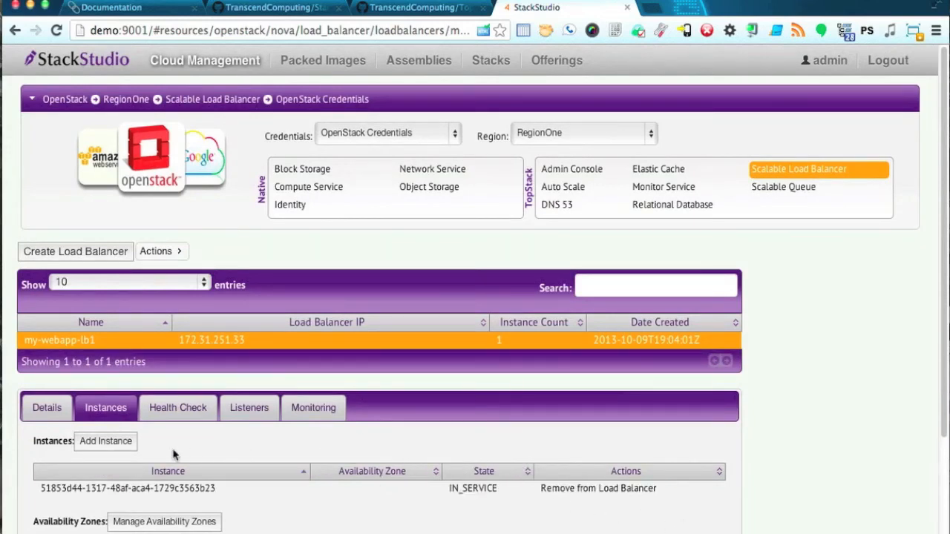
pyautogui.click(100, 445)
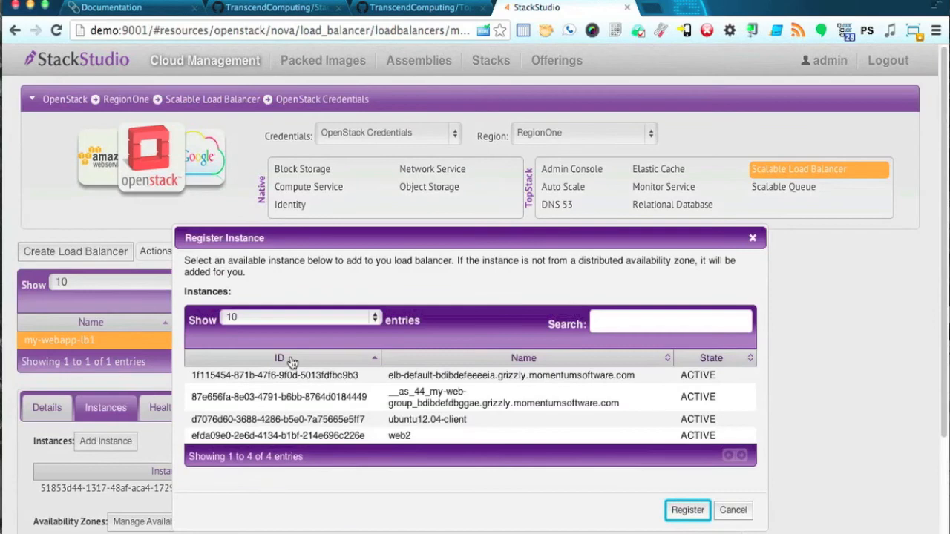
pyautogui.click(352, 434)
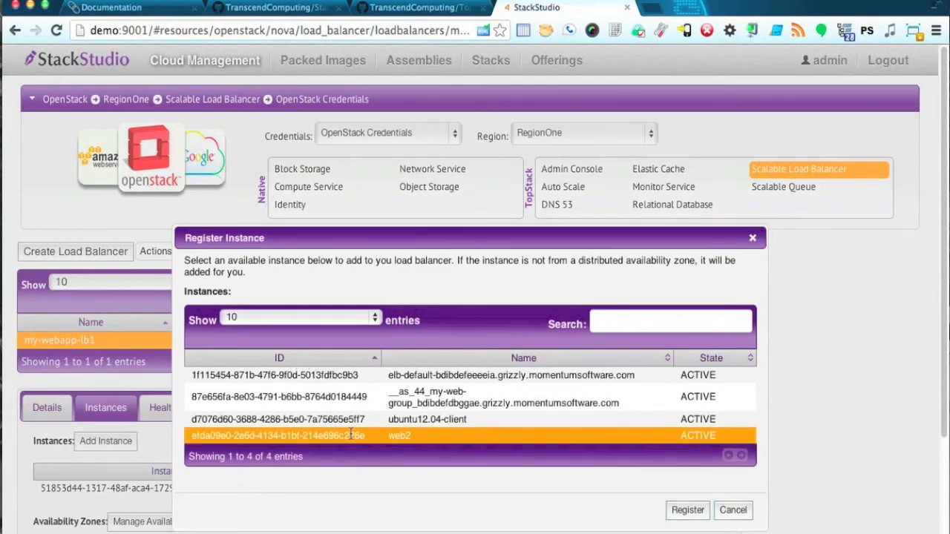
pyautogui.click(683, 511)
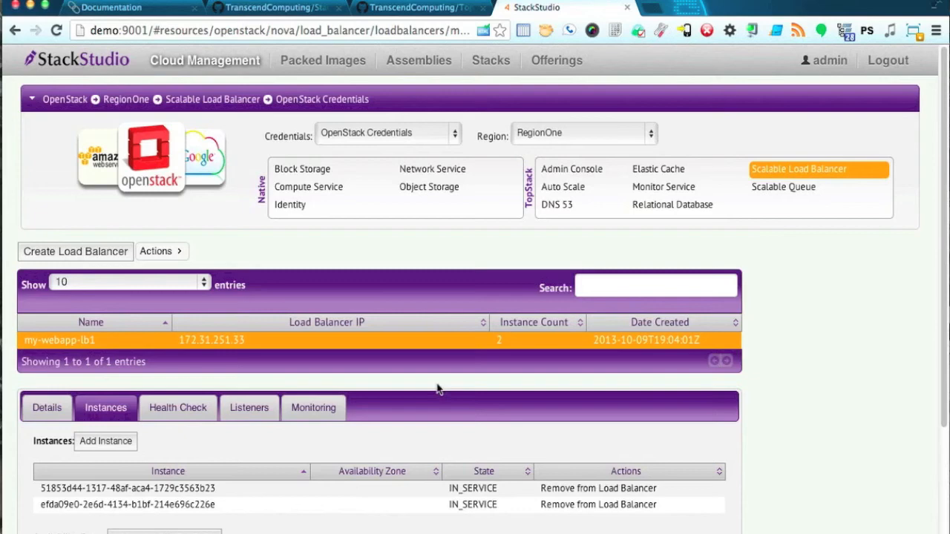
# Copy the load balancer's DNS name 172.31.251.33 and open a new browser tab.
pyautogui.click(47, 408)
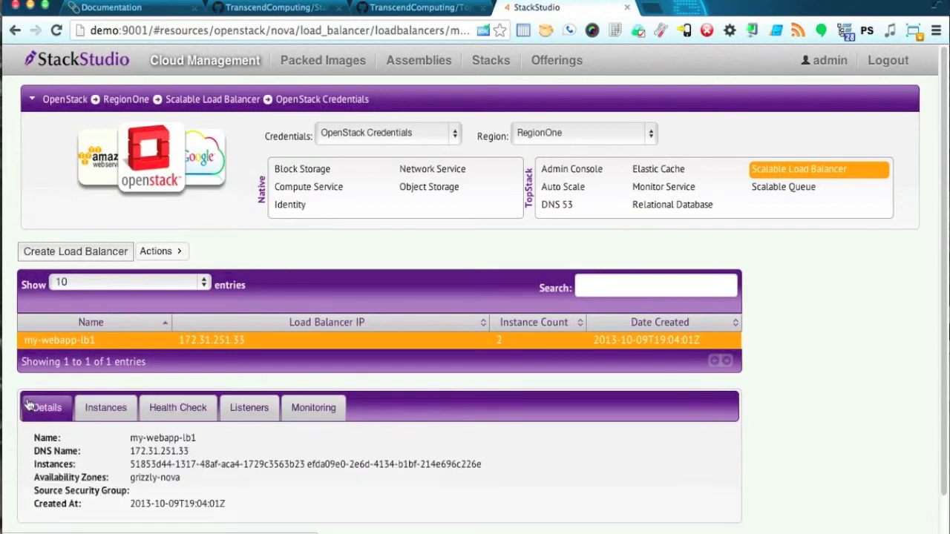
pyautogui.doubleClick(137, 452)
pyautogui.press('super+c')
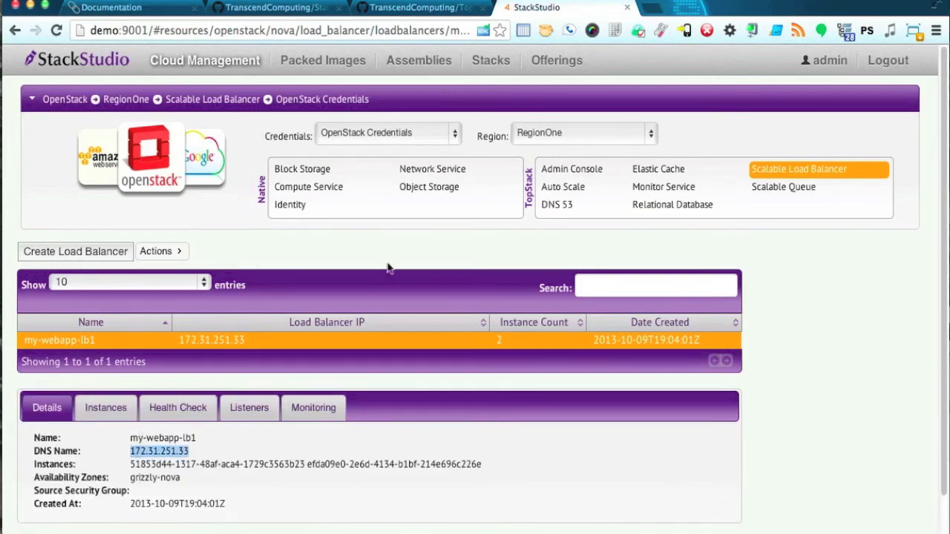
pyautogui.click(649, 8)
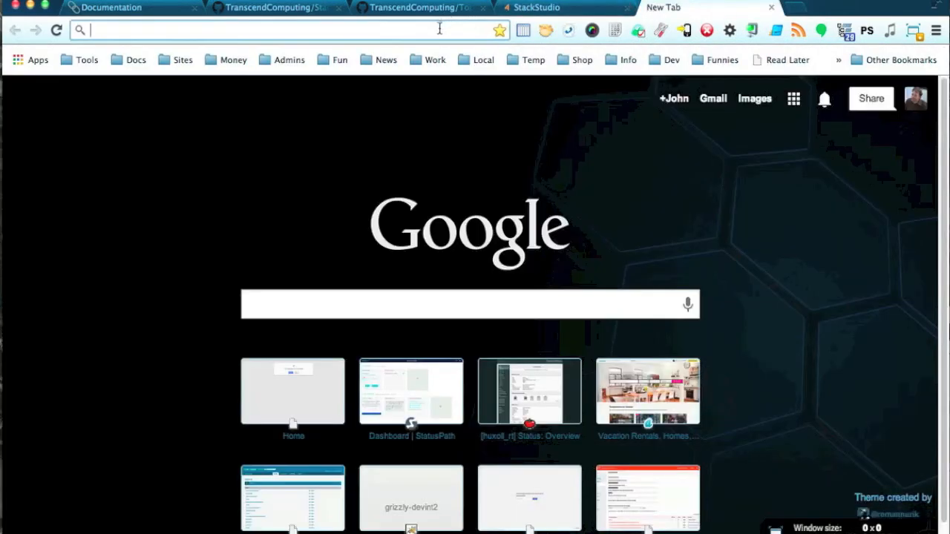
# Load 172.31.251.33 in Chrome and Firefox to see pages from both web servers.
pyautogui.press('super+v')
pyautogui.press('Return')
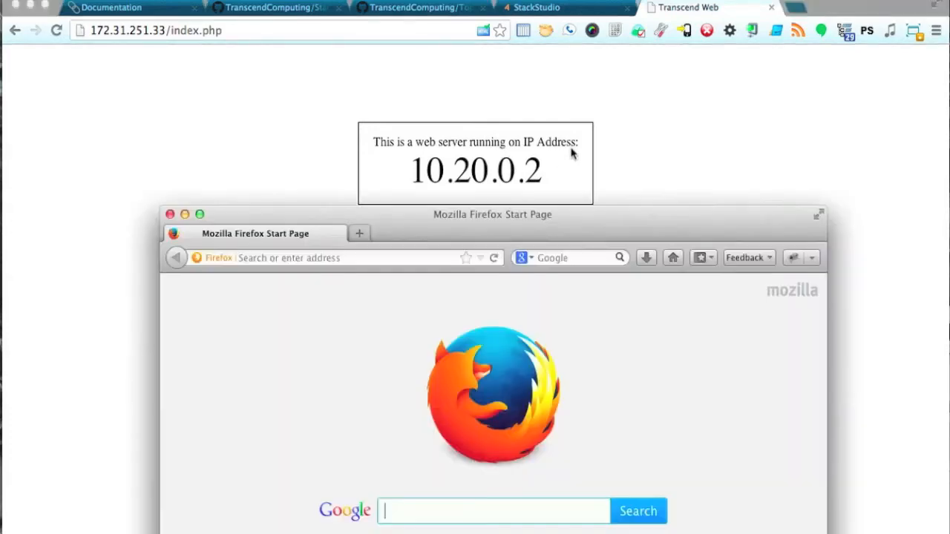
pyautogui.click(410, 261)
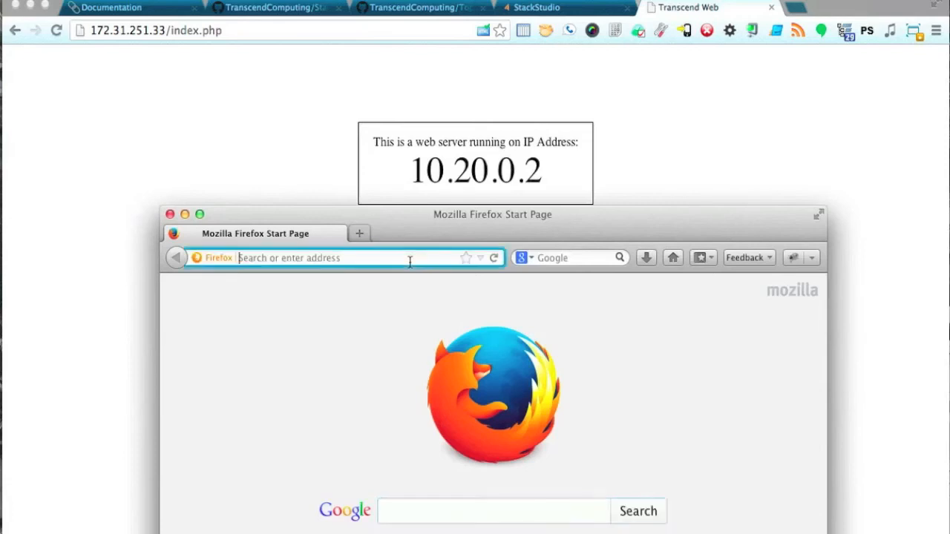
pyautogui.write('172.31.251.')
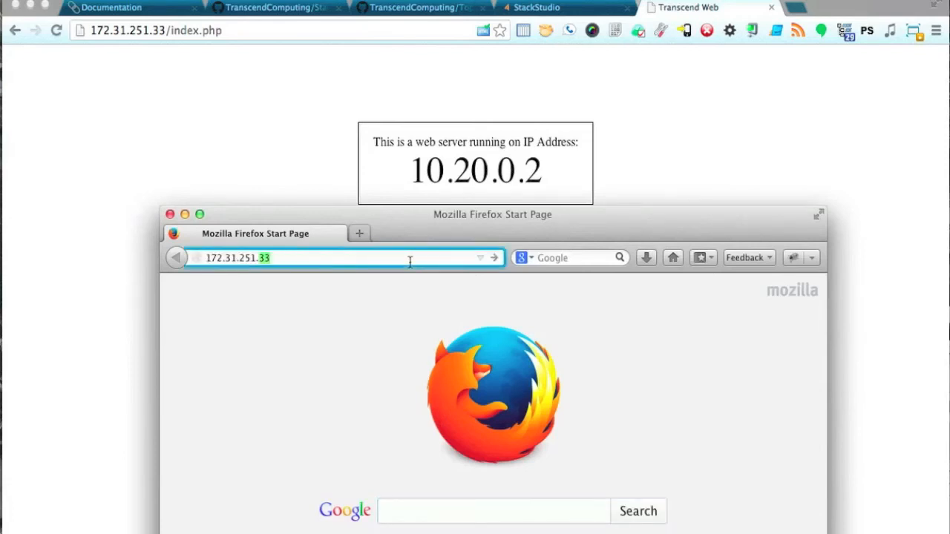
pyautogui.write('33')
pyautogui.press('Return')
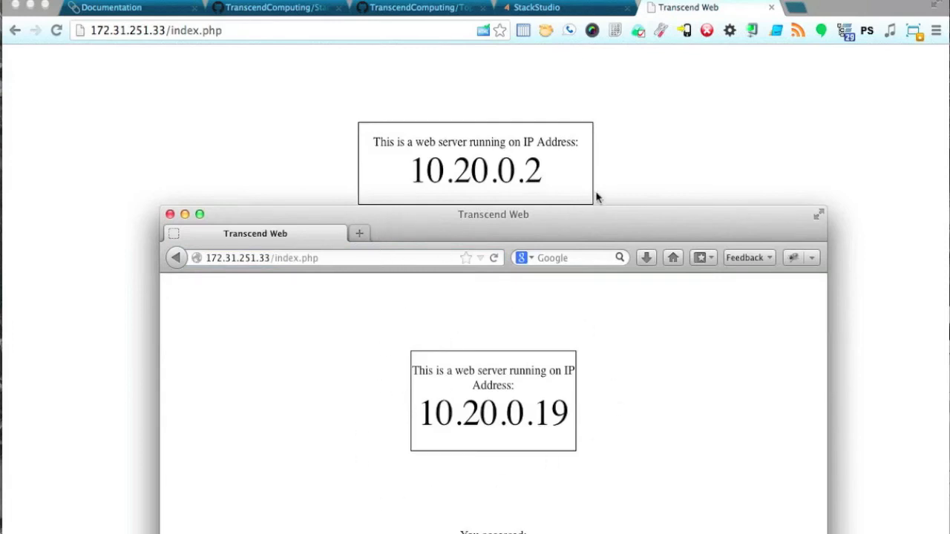
pyautogui.click(169, 215)
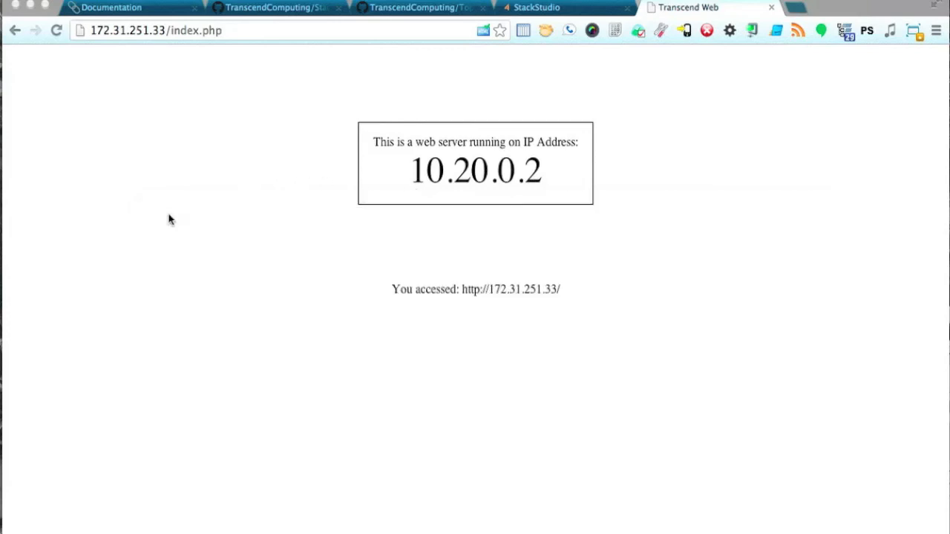
# Close the load balancer test and open the default.mysql5.5 parameter group in Relational Database.
pyautogui.click(771, 8)
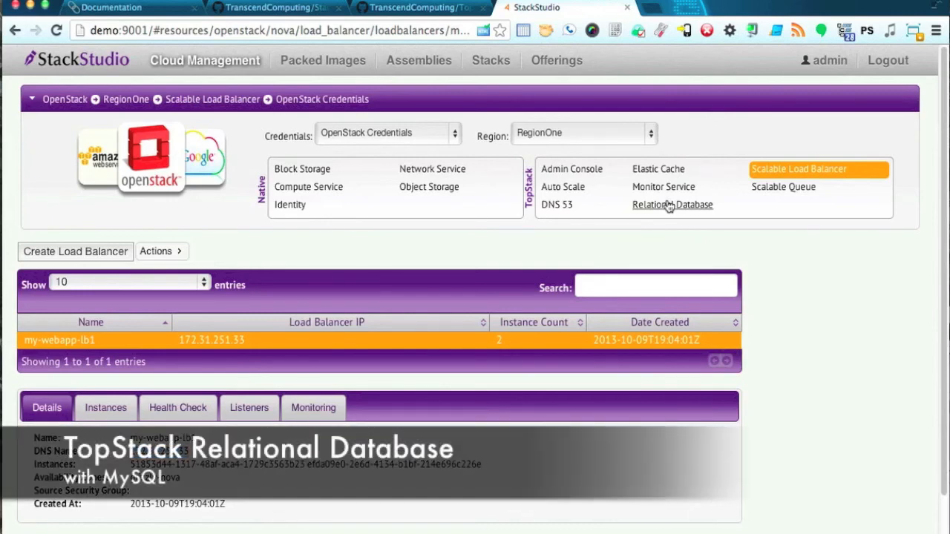
pyautogui.click(670, 205)
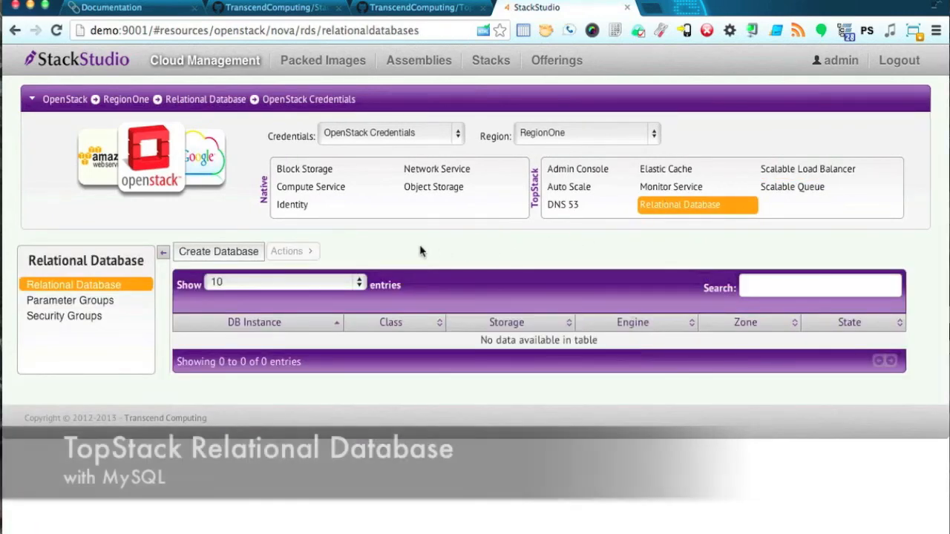
pyautogui.click(81, 303)
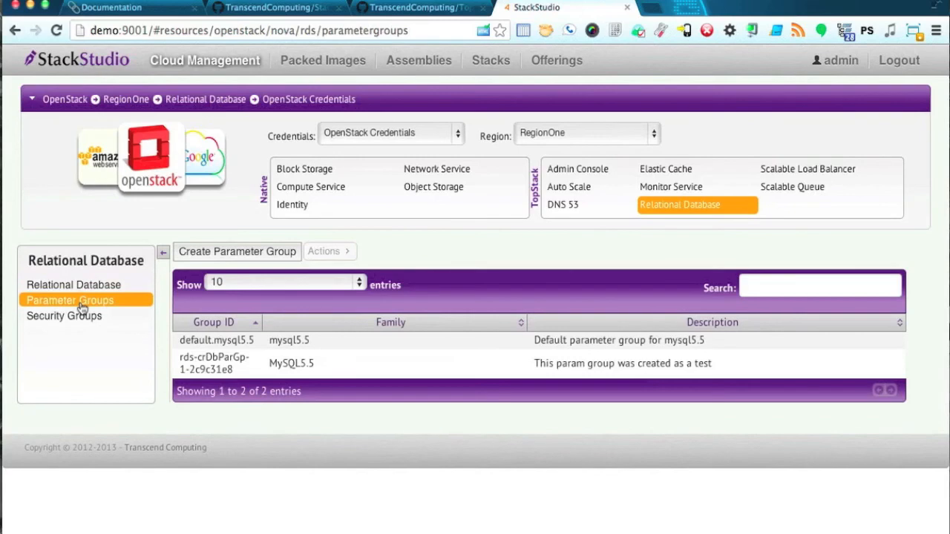
pyautogui.click(221, 341)
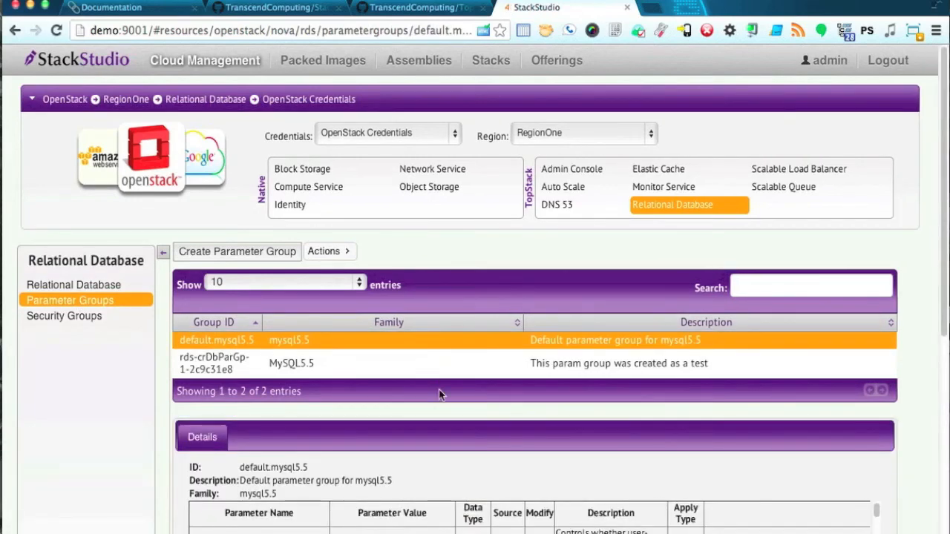
# Review the default.mysql5.5 parameters, then return to the empty database instances list.
pyautogui.scroll(-5, 468, 468)
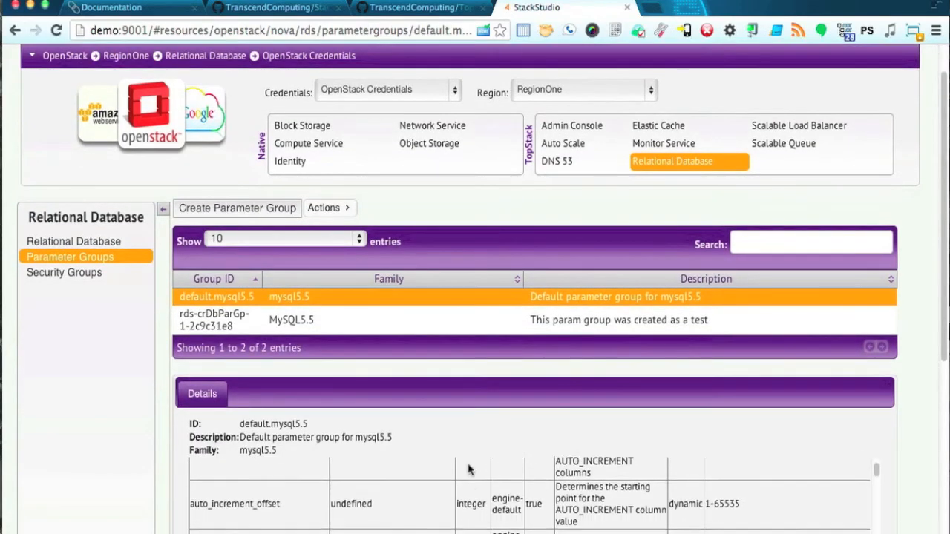
pyautogui.scroll(-5, 468, 469)
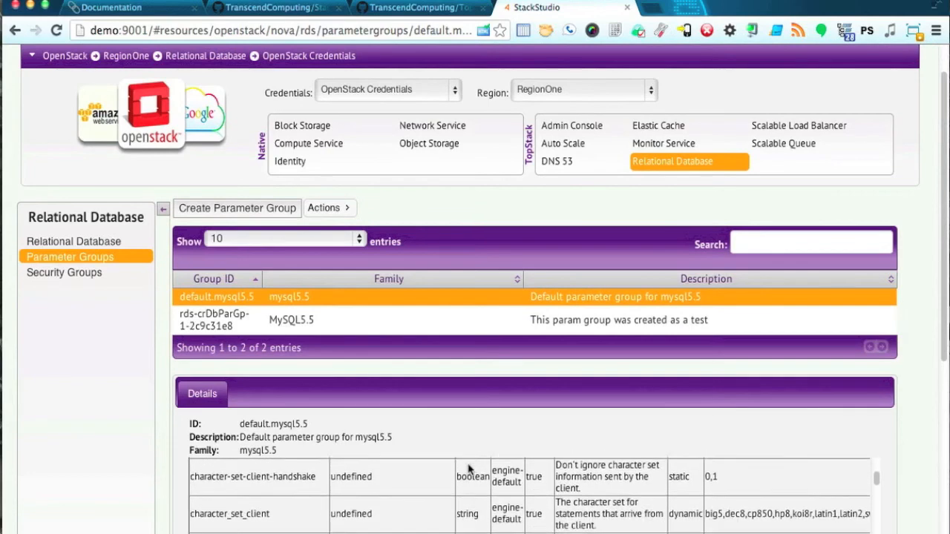
pyautogui.scroll(-5, 468, 468)
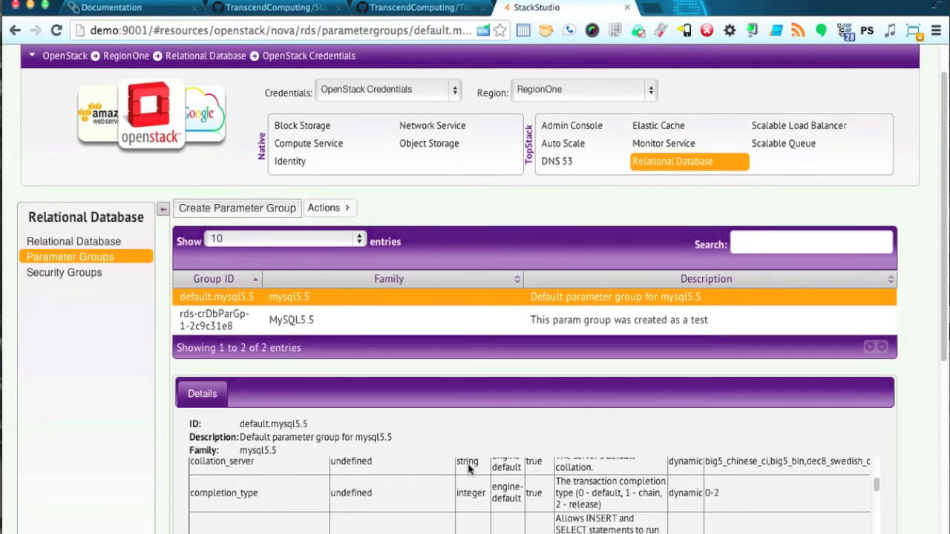
pyautogui.scroll(5, 468, 468)
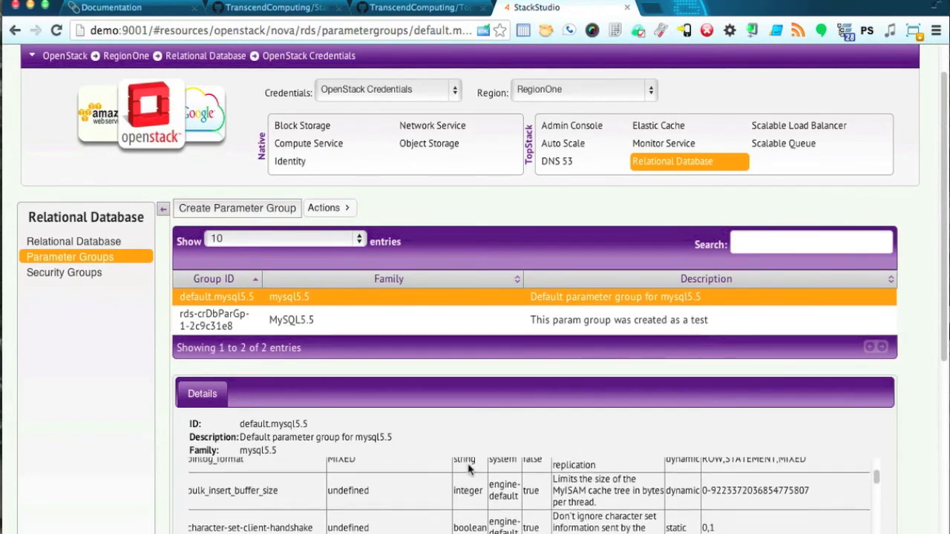
pyautogui.scroll(8, 468, 468)
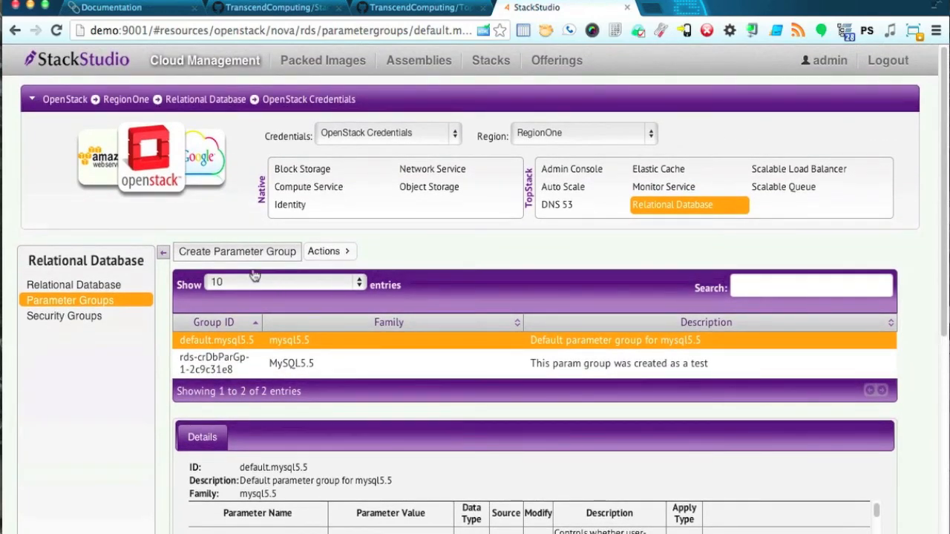
pyautogui.click(103, 284)
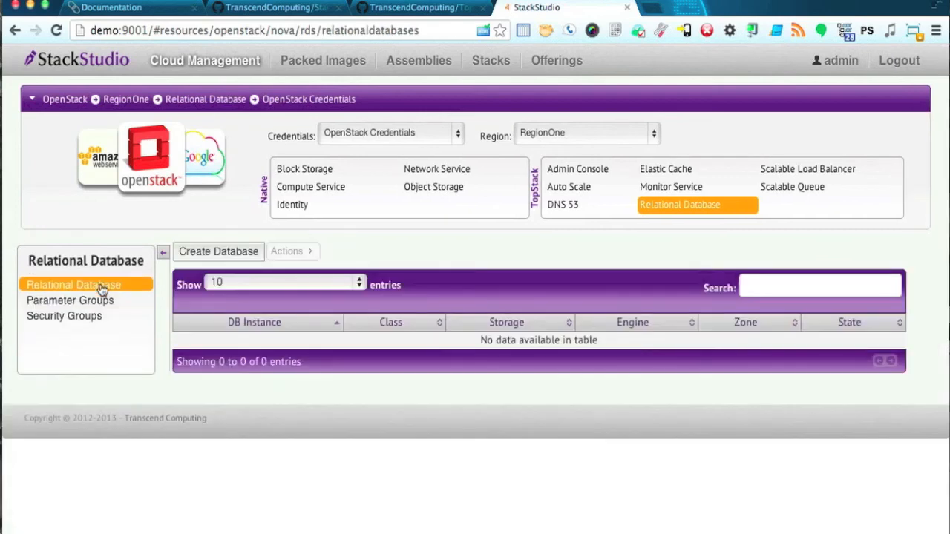
# Start a MySQL database: db.m1.medium class, 5 GB storage, identifier my-new-database, plus a master username.
pyautogui.click(230, 256)
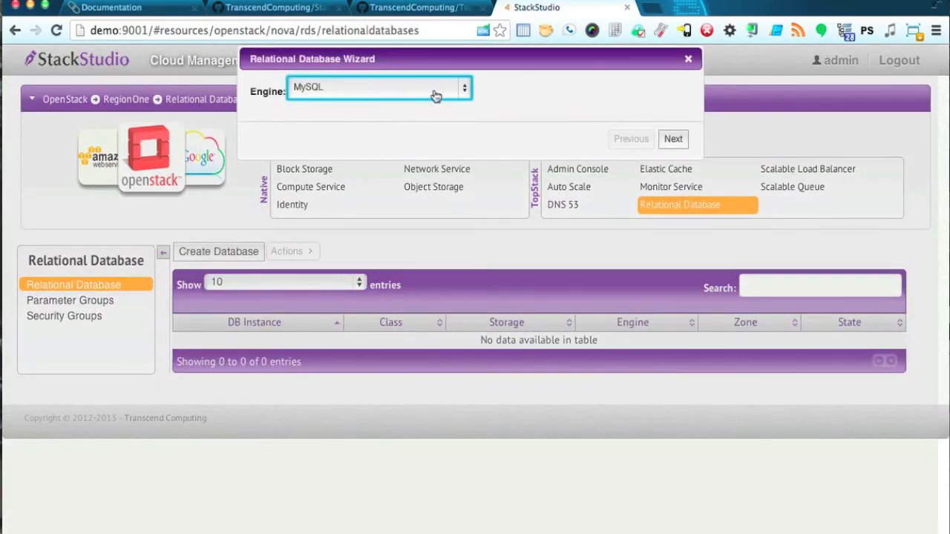
pyautogui.click(674, 141)
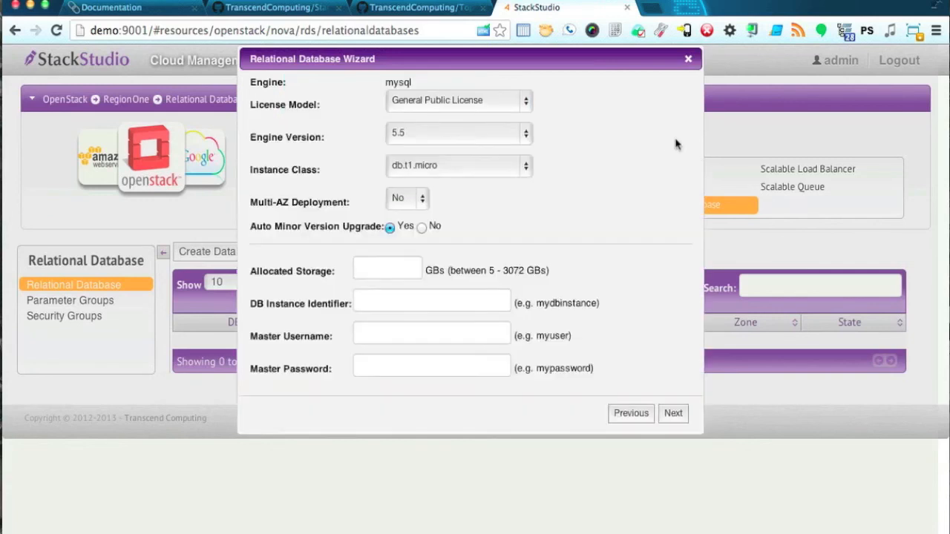
pyautogui.click(457, 165)
pyautogui.click(457, 188)
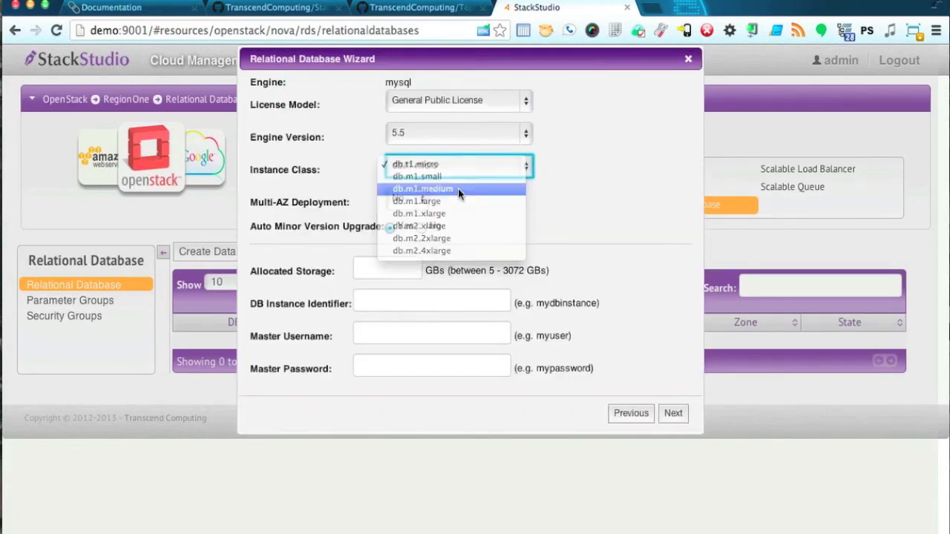
pyautogui.click(387, 267)
pyautogui.write('5')
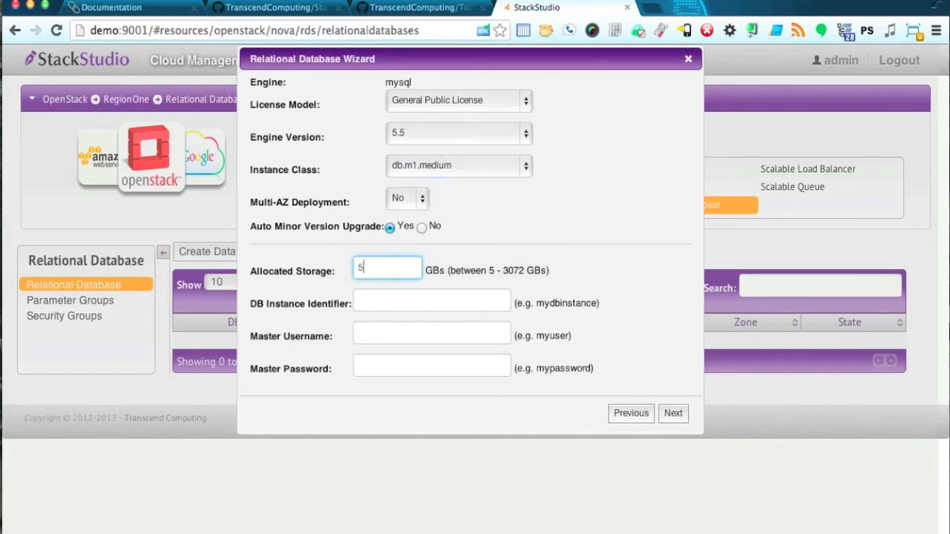
pyautogui.click(419, 305)
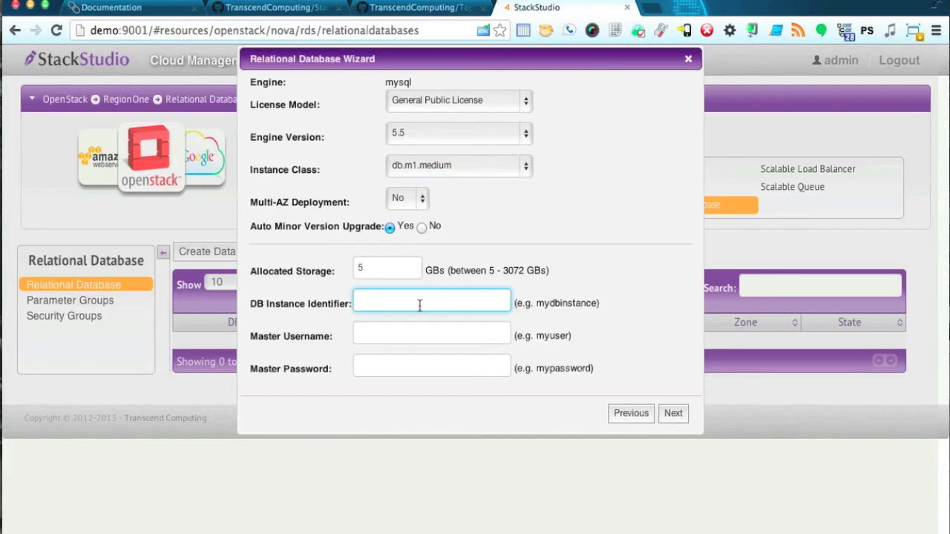
pyautogui.write('my-new-database')
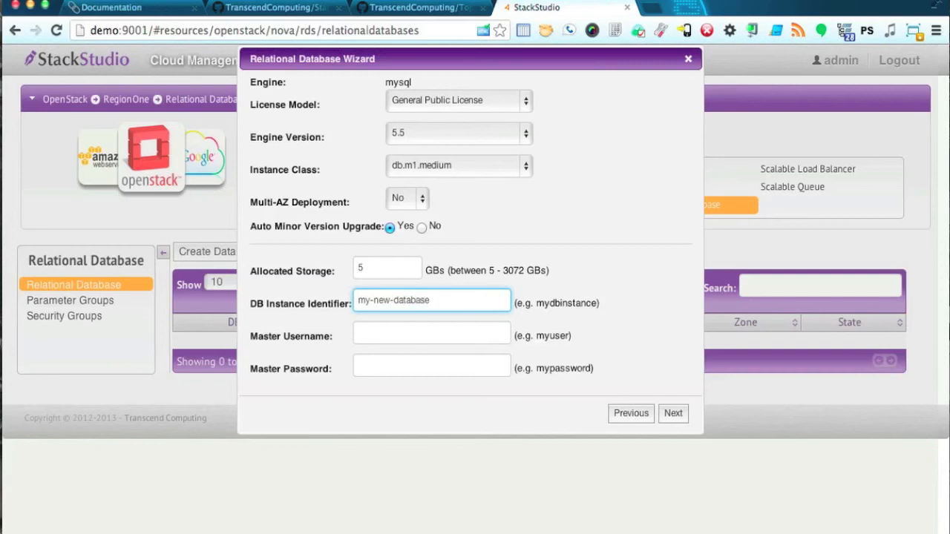
pyautogui.click(423, 331)
pyautogui.write('user')
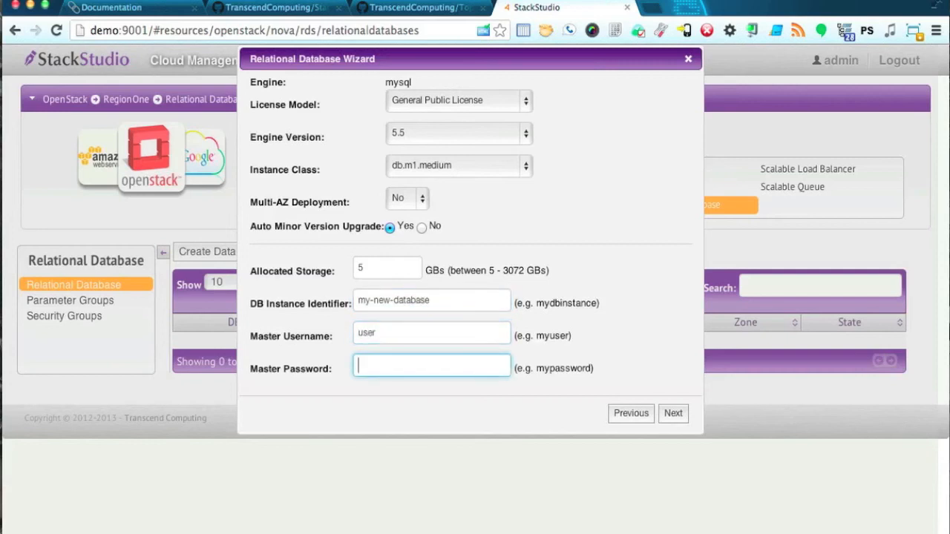
pyautogui.write('•••••')
# Enter the database name, step through to the review summary and launch the instance.
pyautogui.click(673, 413)
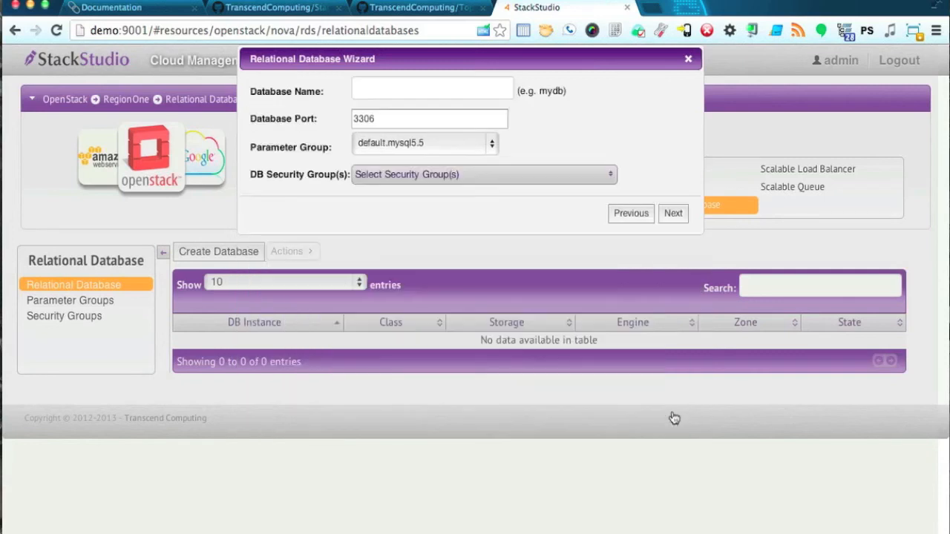
pyautogui.click(439, 95)
pyautogui.write('db')
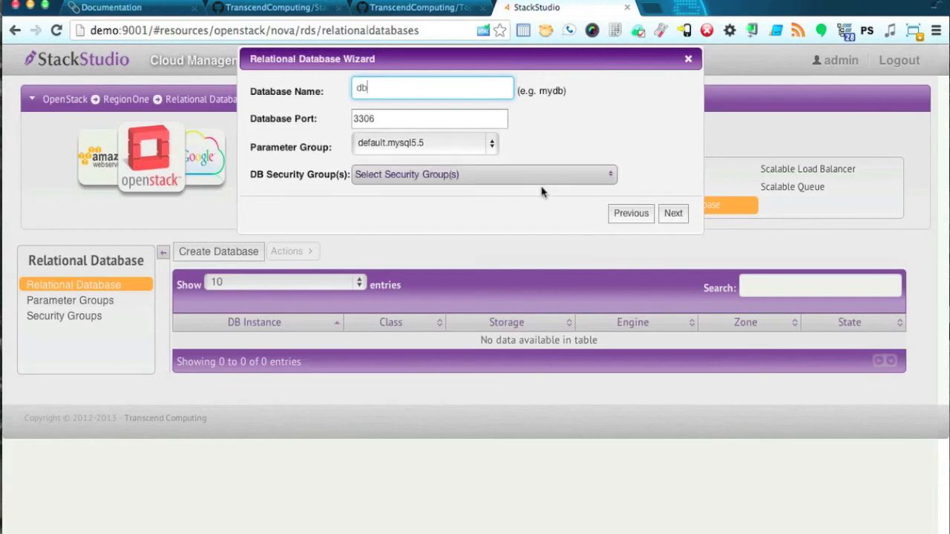
pyautogui.click(672, 214)
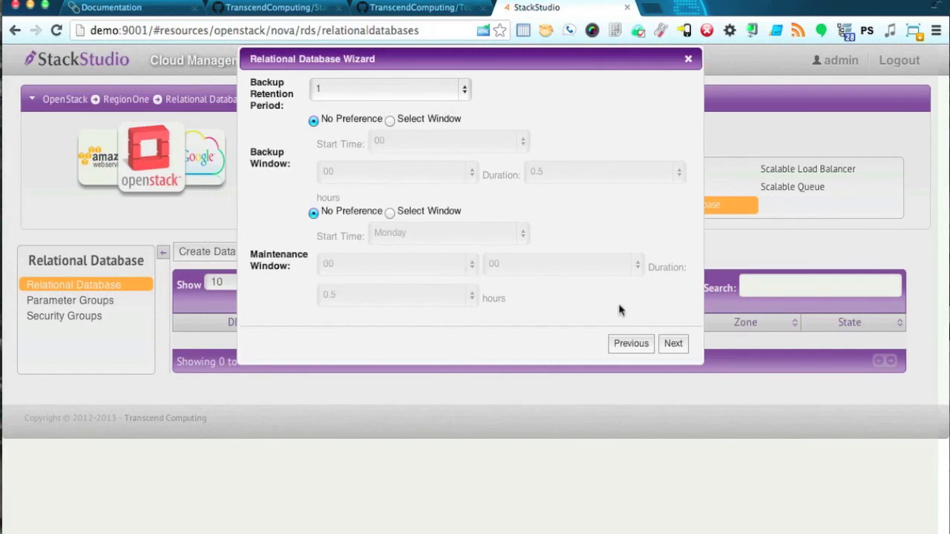
pyautogui.click(673, 347)
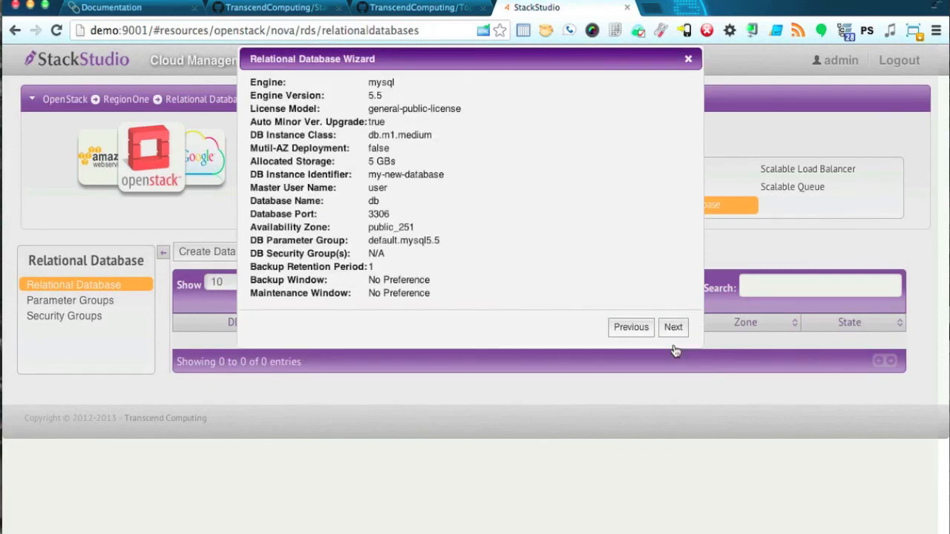
pyautogui.click(674, 328)
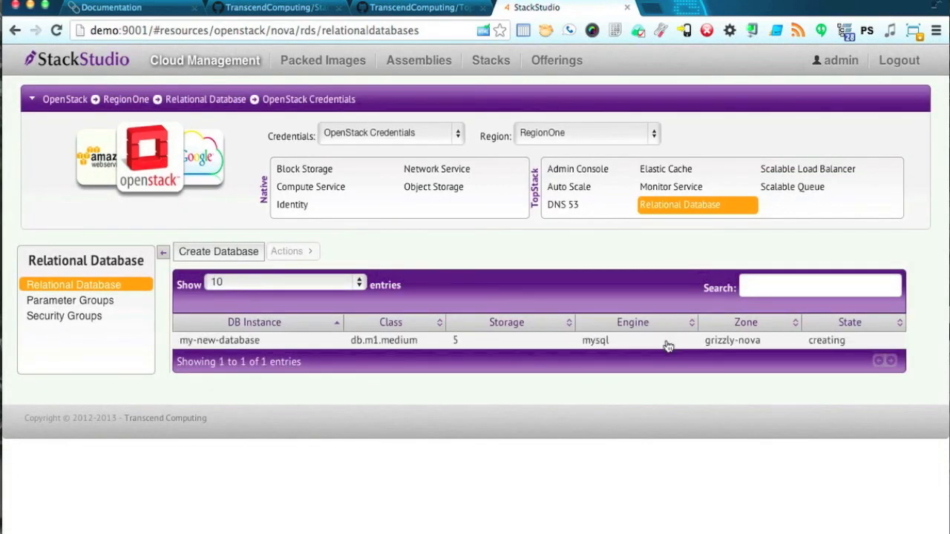
# Review my-new-database's details, then switch to the Compute Service instances list.
pyautogui.click(667, 343)
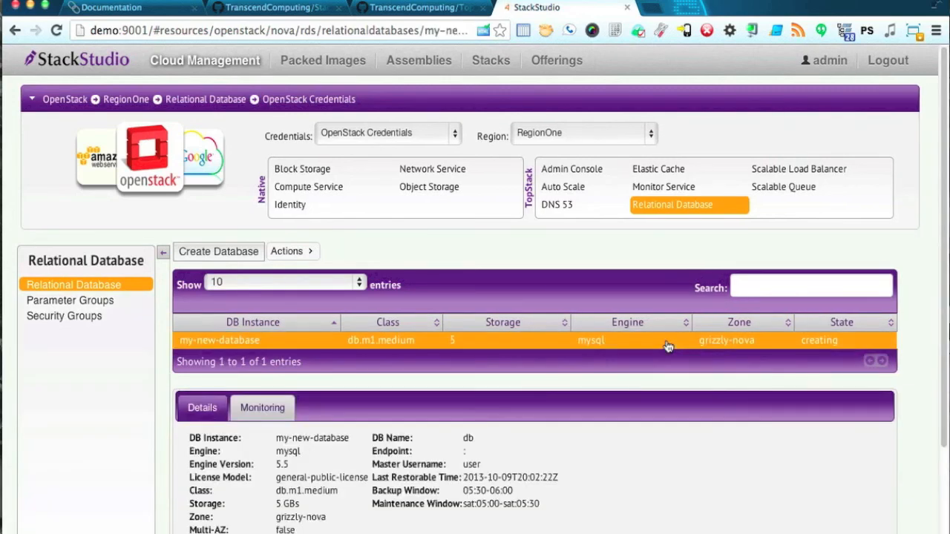
pyautogui.scroll(-3, 668, 347)
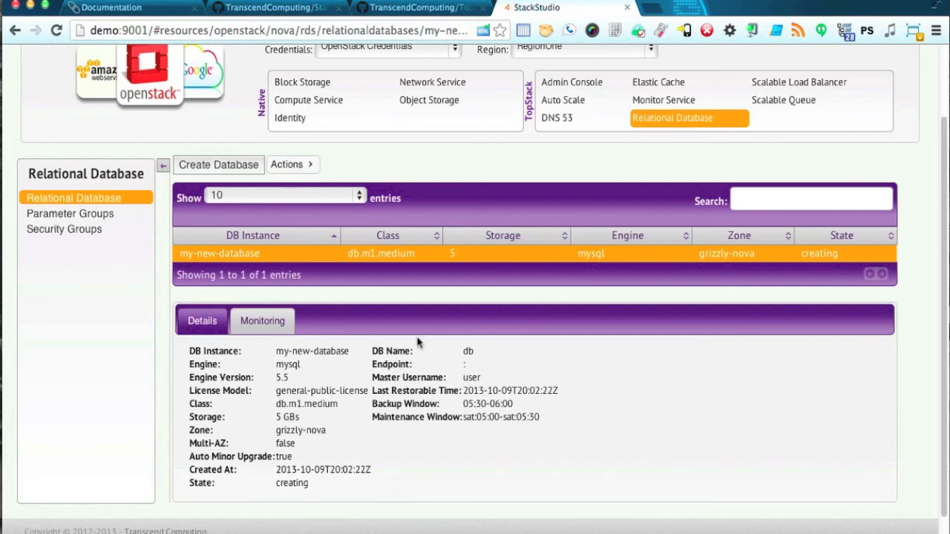
pyautogui.click(300, 105)
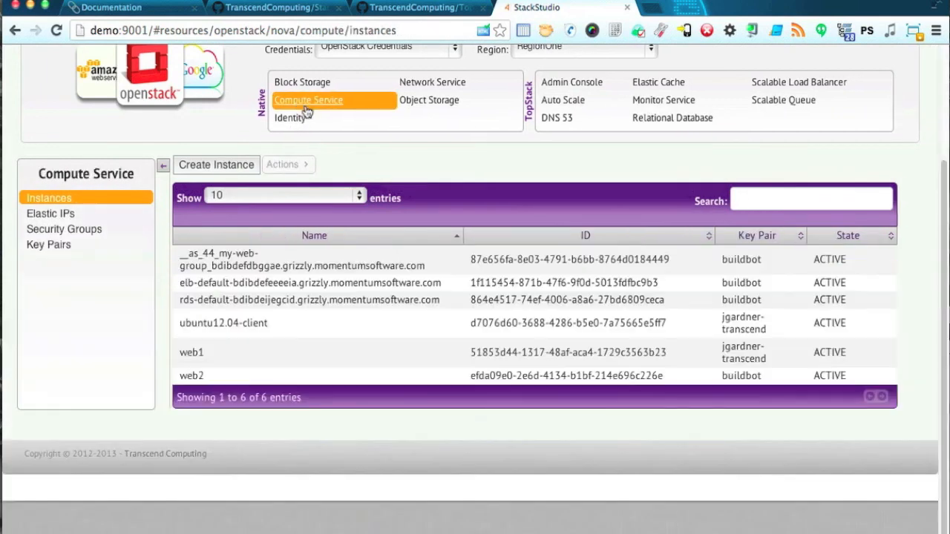
# Inspect the rds-default server and its attaching VOL volume, then go back to Relational Database.
pyautogui.click(227, 305)
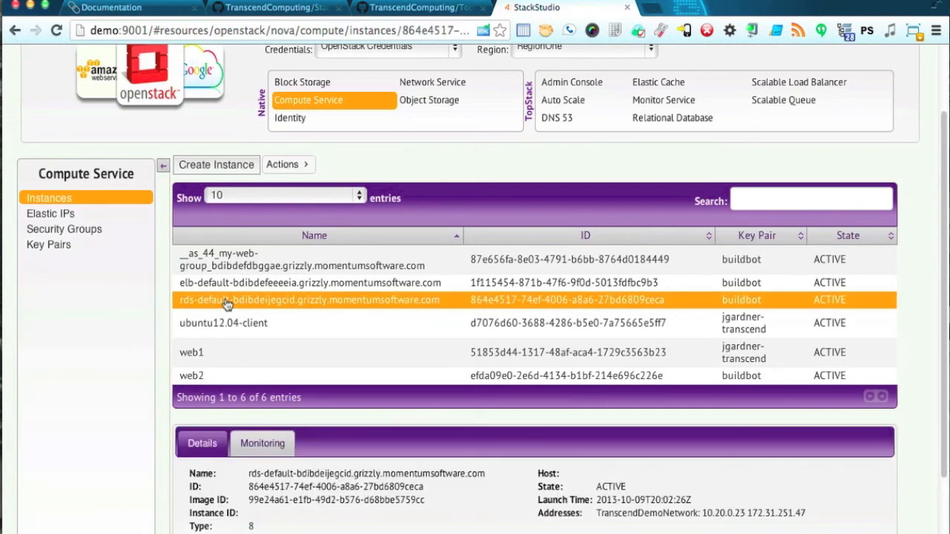
pyautogui.click(305, 85)
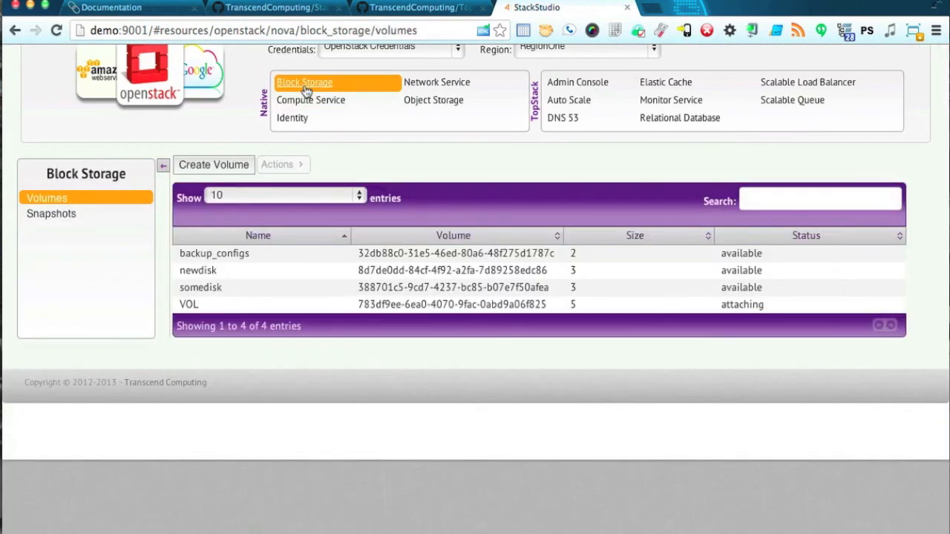
pyautogui.click(265, 302)
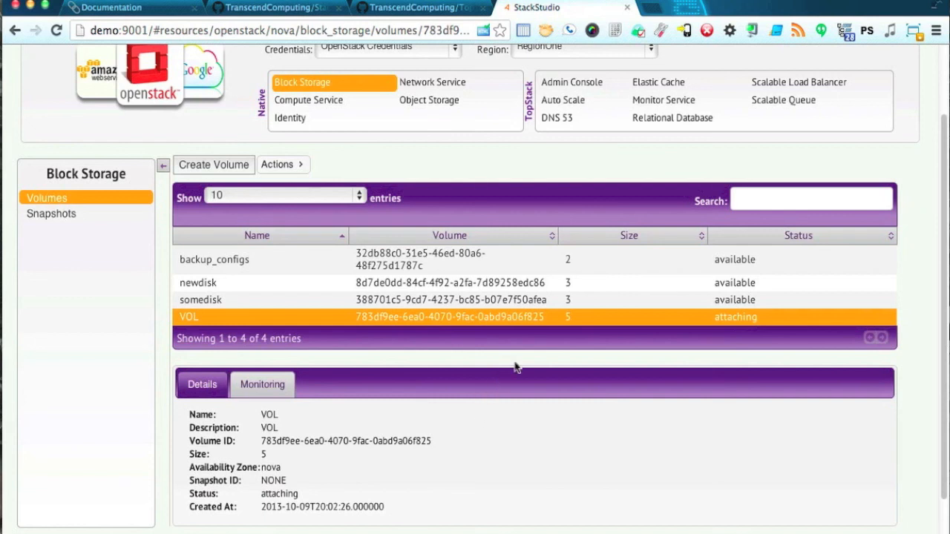
pyautogui.click(642, 121)
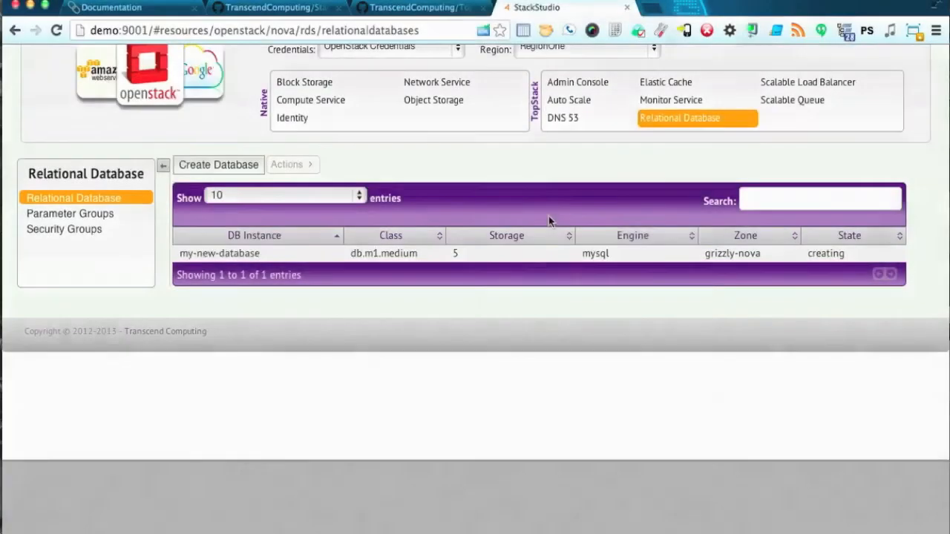
# Refresh to see my-new-database available and select its endpoint address 172.31.251.47.
pyautogui.click(675, 122)
pyautogui.click(487, 255)
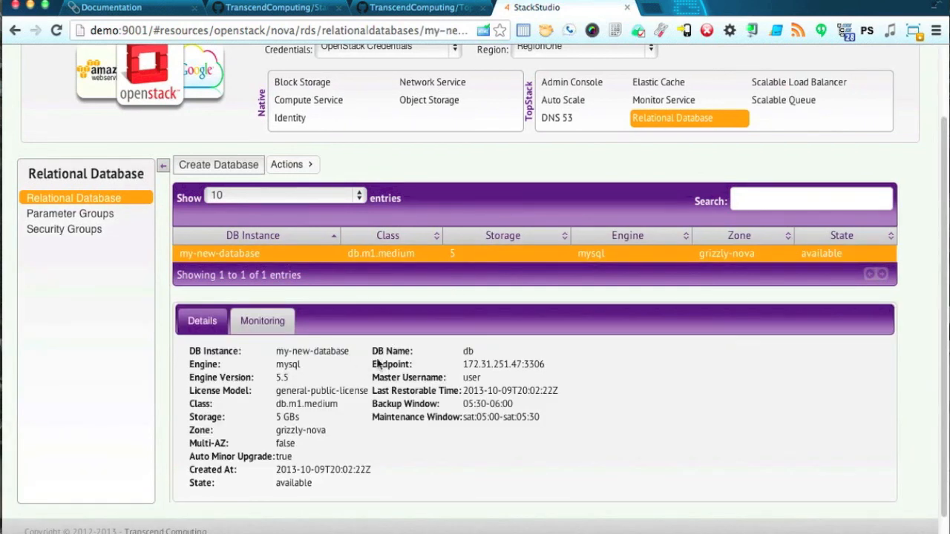
pyautogui.moveTo(463, 363); pyautogui.dragTo(522, 367)
pyautogui.press('super+c')
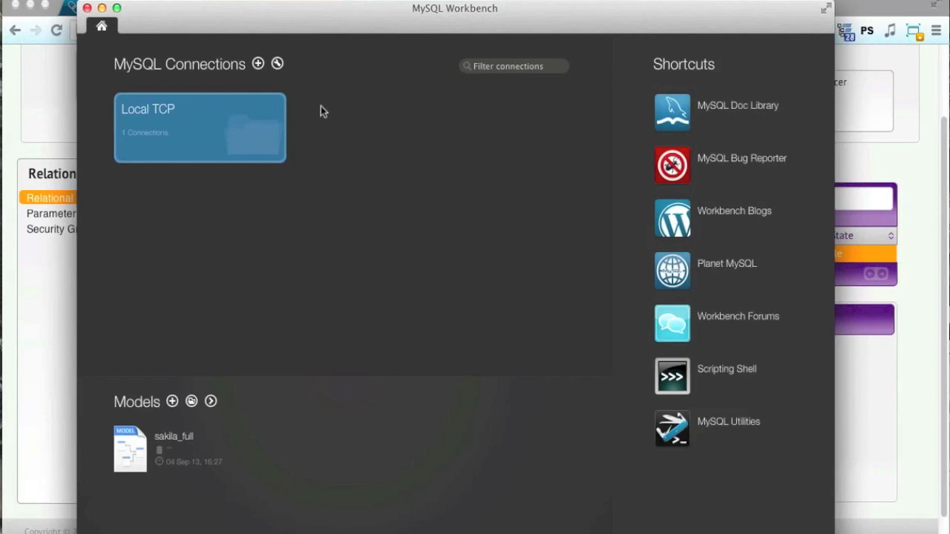
# Create a new connection named my-new-database with hostname 172.31.251.47.
pyautogui.click(257, 64)
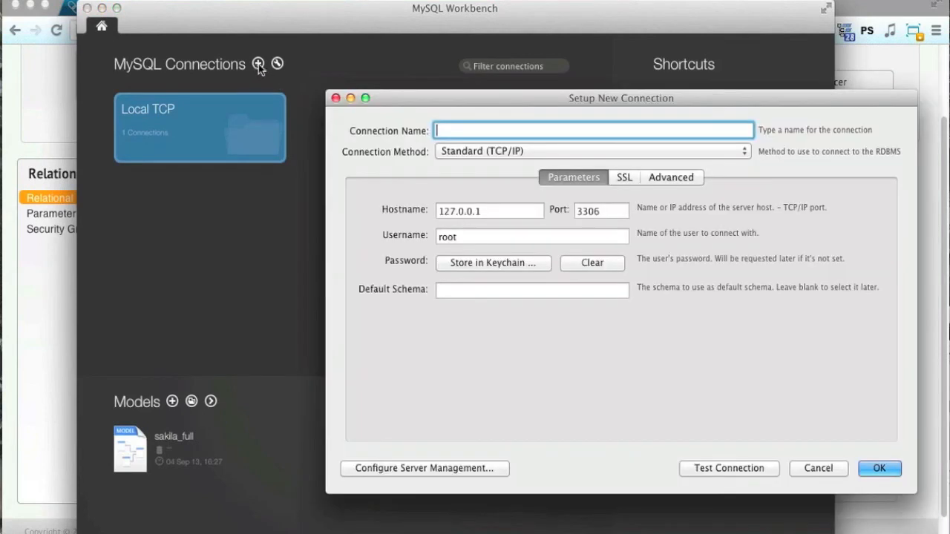
pyautogui.click(500, 215)
pyautogui.press('super+a')
pyautogui.press('super+v')
pyautogui.click(488, 132)
pyautogui.write('my-new-databa')
pyautogui.write('se')
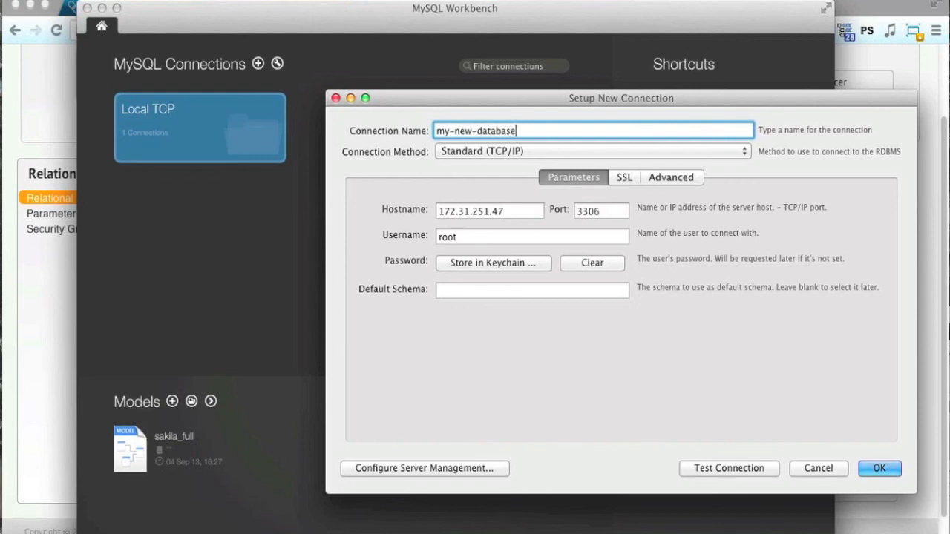
# Set username user, store the password, set default schema db, and save the connection.
pyautogui.click(485, 236)
pyautogui.write('user')
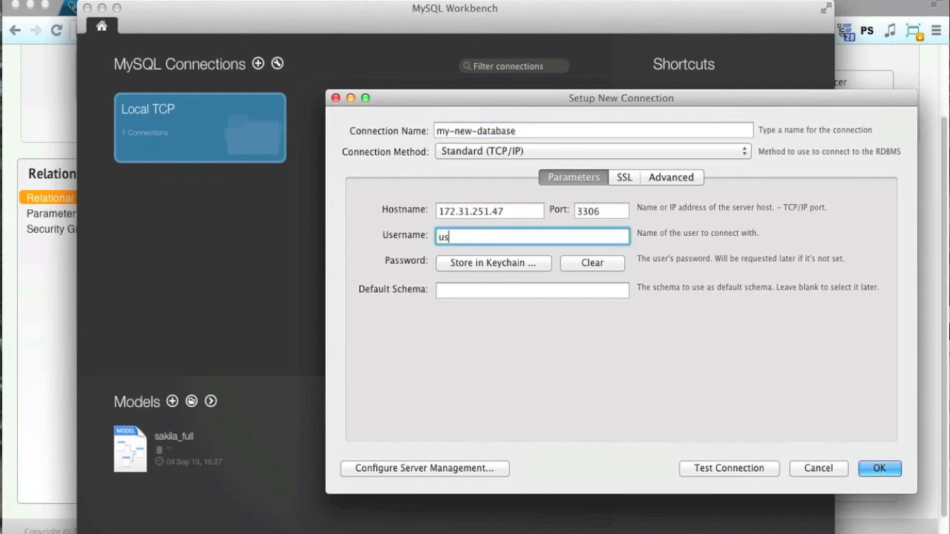
pyautogui.click(492, 263)
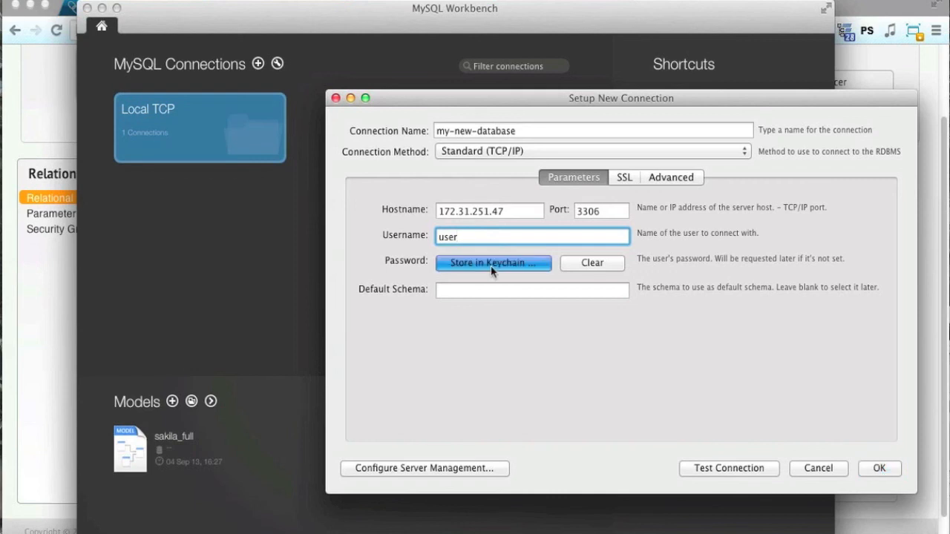
pyautogui.write('••••••••')
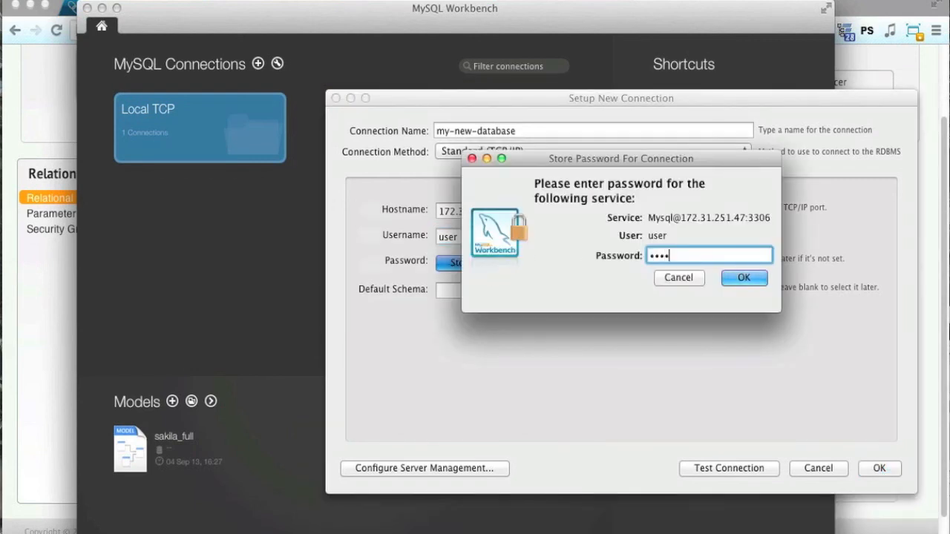
pyautogui.click(744, 277)
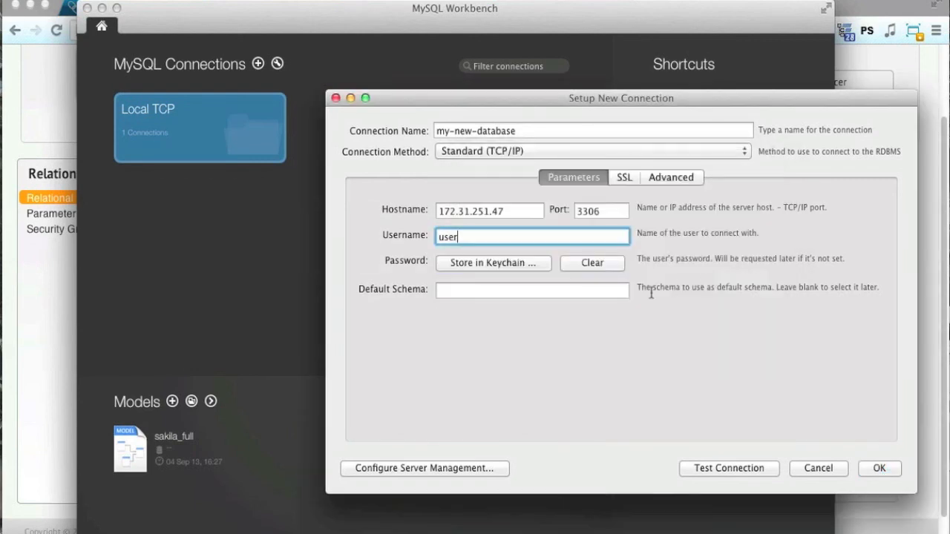
pyautogui.click(613, 291)
pyautogui.write('db')
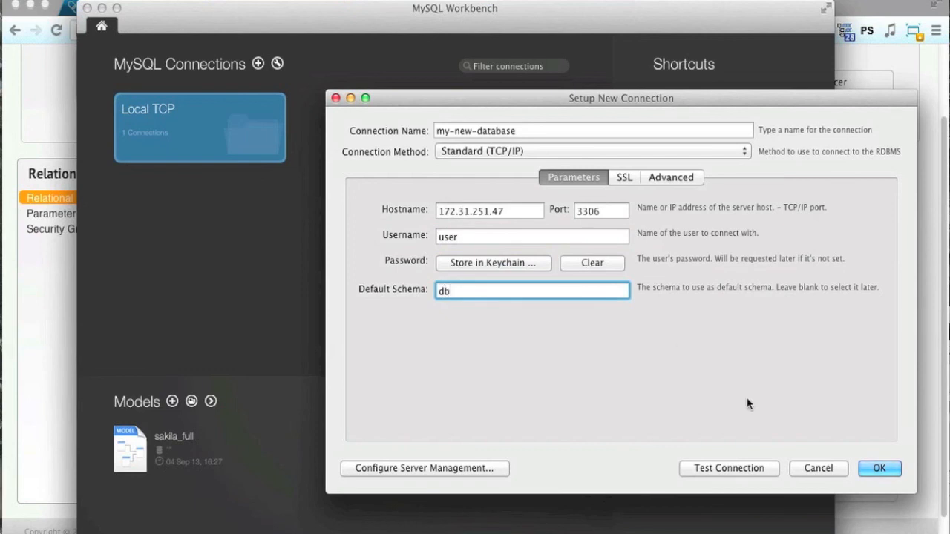
pyautogui.click(879, 468)
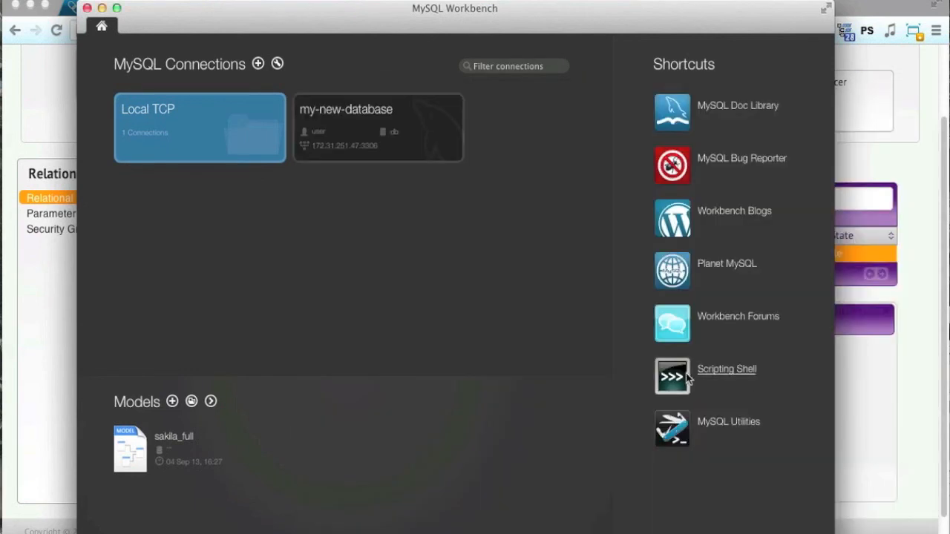
# Open the my-new-database connection and execute the pasted CREATE TABLE users statement.
pyautogui.click(397, 150)
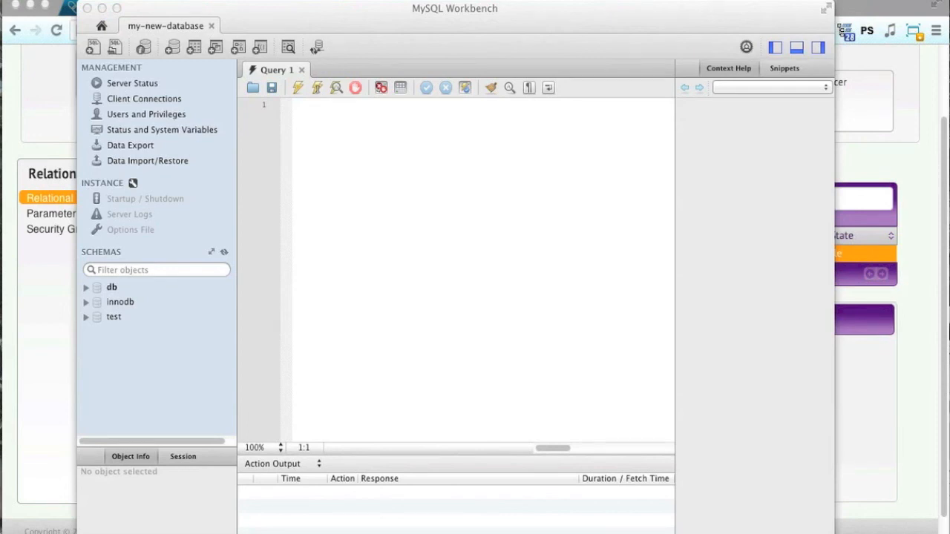
pyautogui.click(518, 417)
pyautogui.press('super+v')
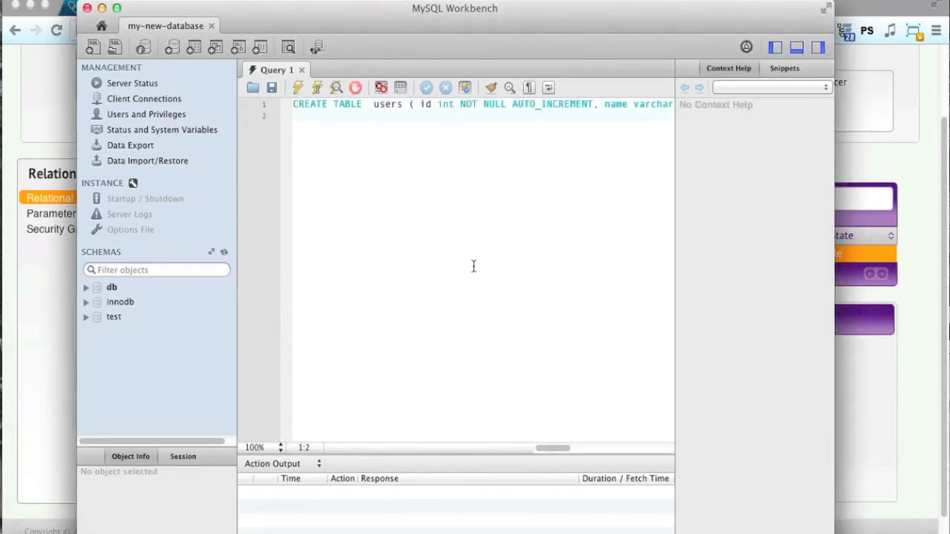
pyautogui.tripleClick(397, 104)
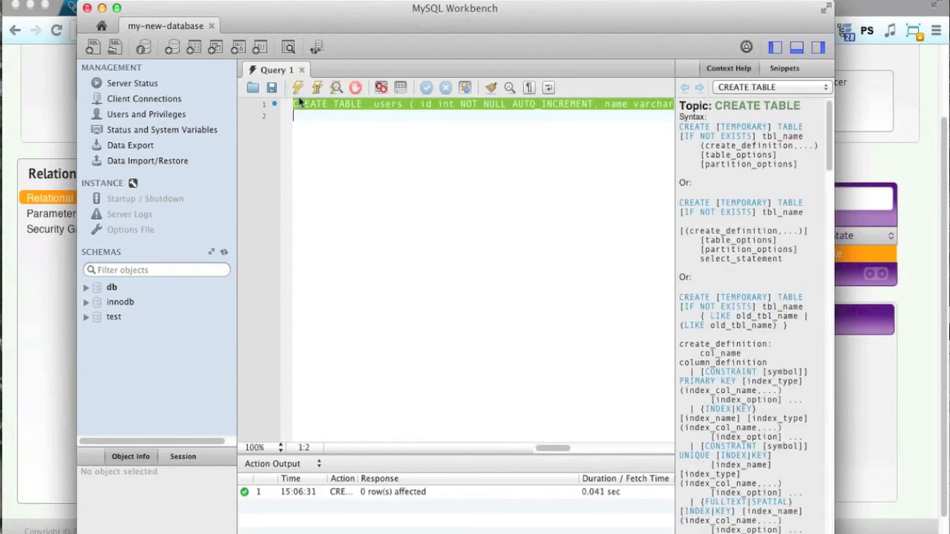
pyautogui.click(335, 177)
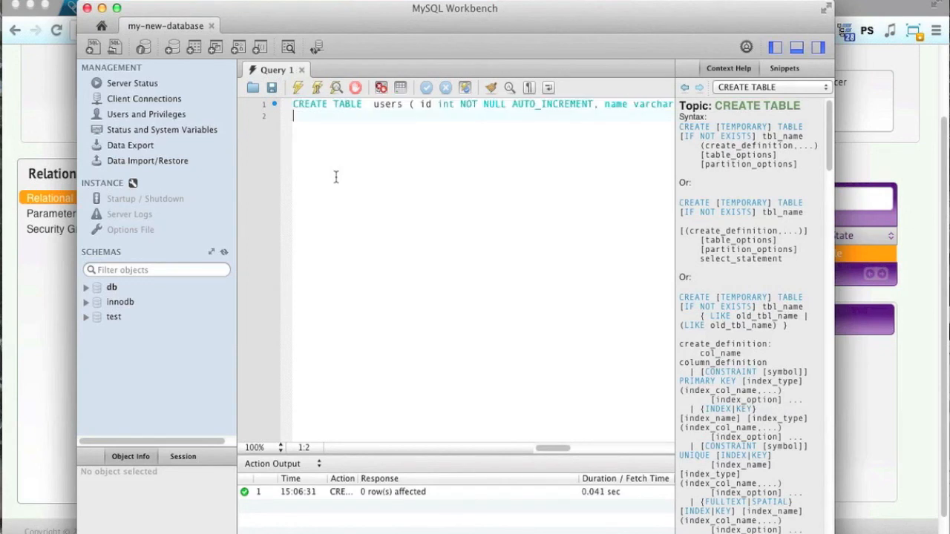
# Run show tables; to confirm users exists, then close MySQL Workbench.
pyautogui.write('show tables;')
pyautogui.tripleClick(327, 127)
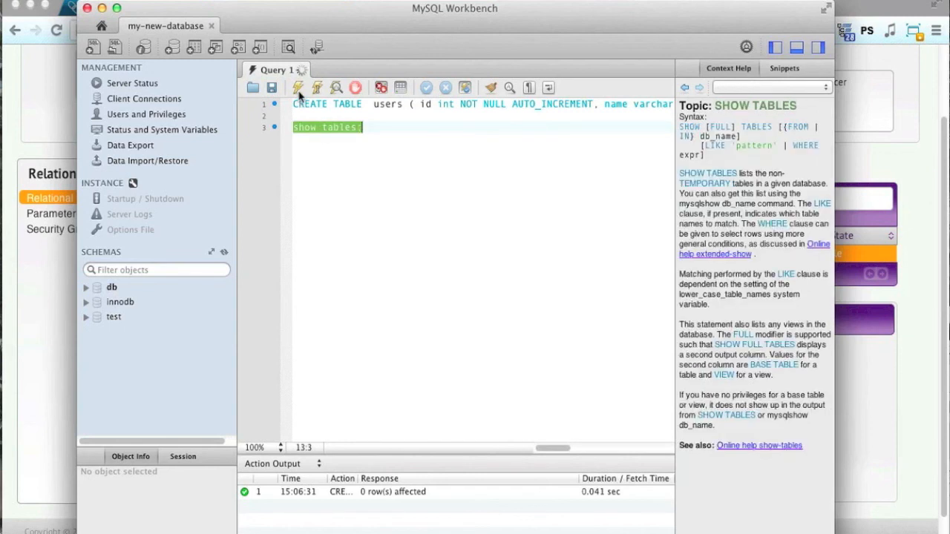
pyautogui.click(297, 88)
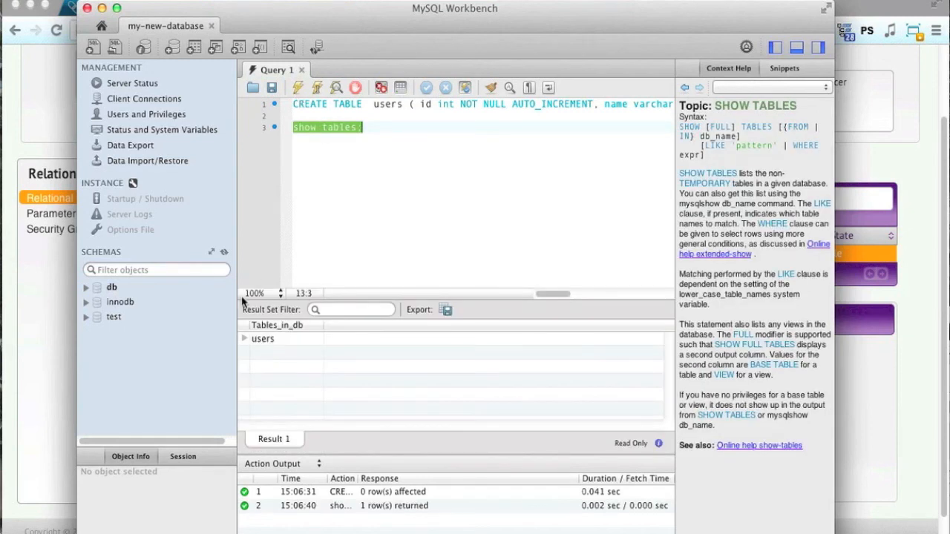
pyautogui.click(86, 8)
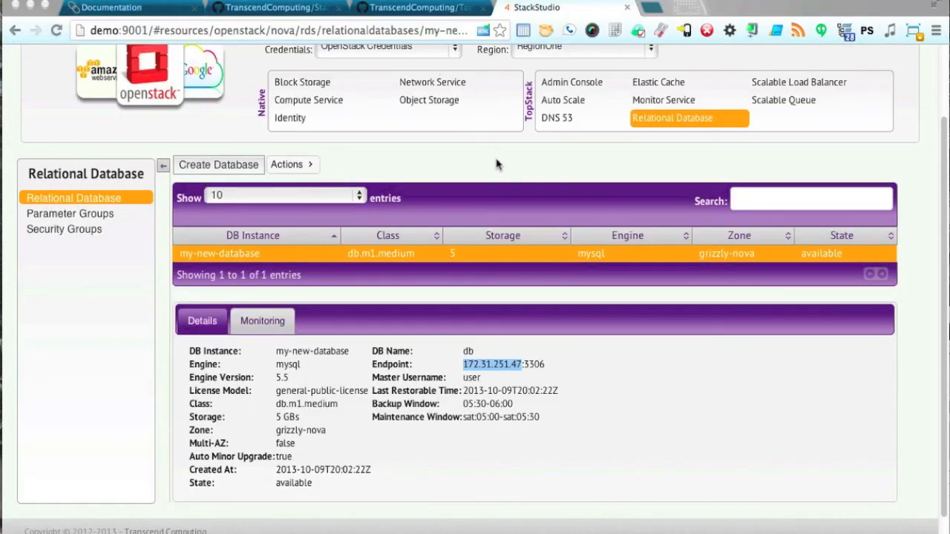
pyautogui.scroll(3, 500, 163)
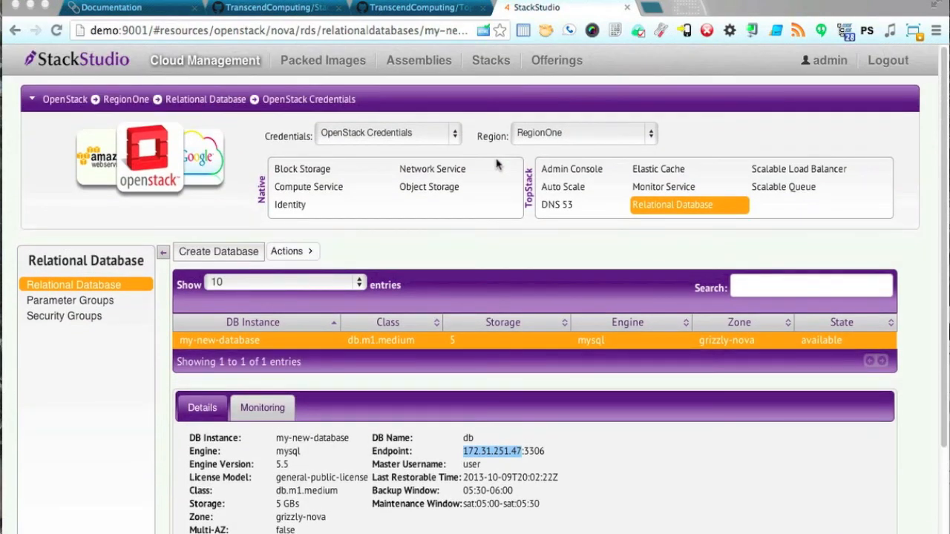